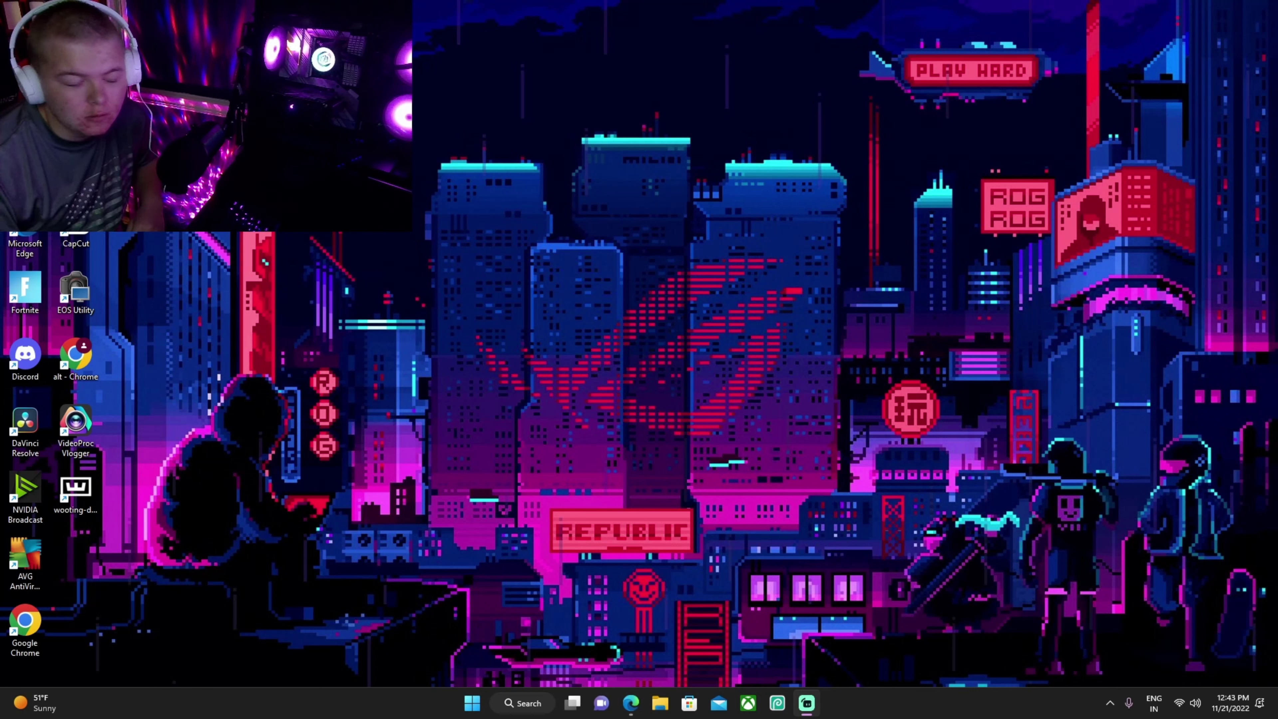
Step: Bring Edge forward and scroll through the channel's About tab: description, details and links
left_click(631, 703)
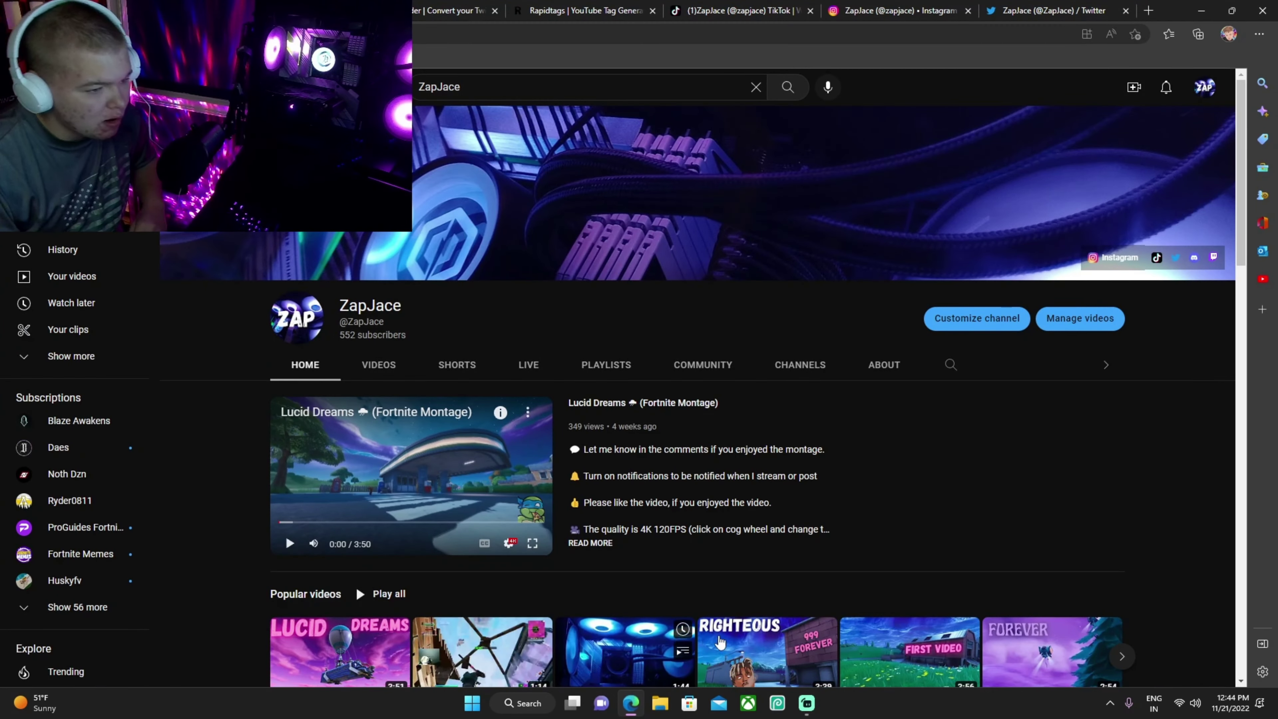
left_click(884, 364)
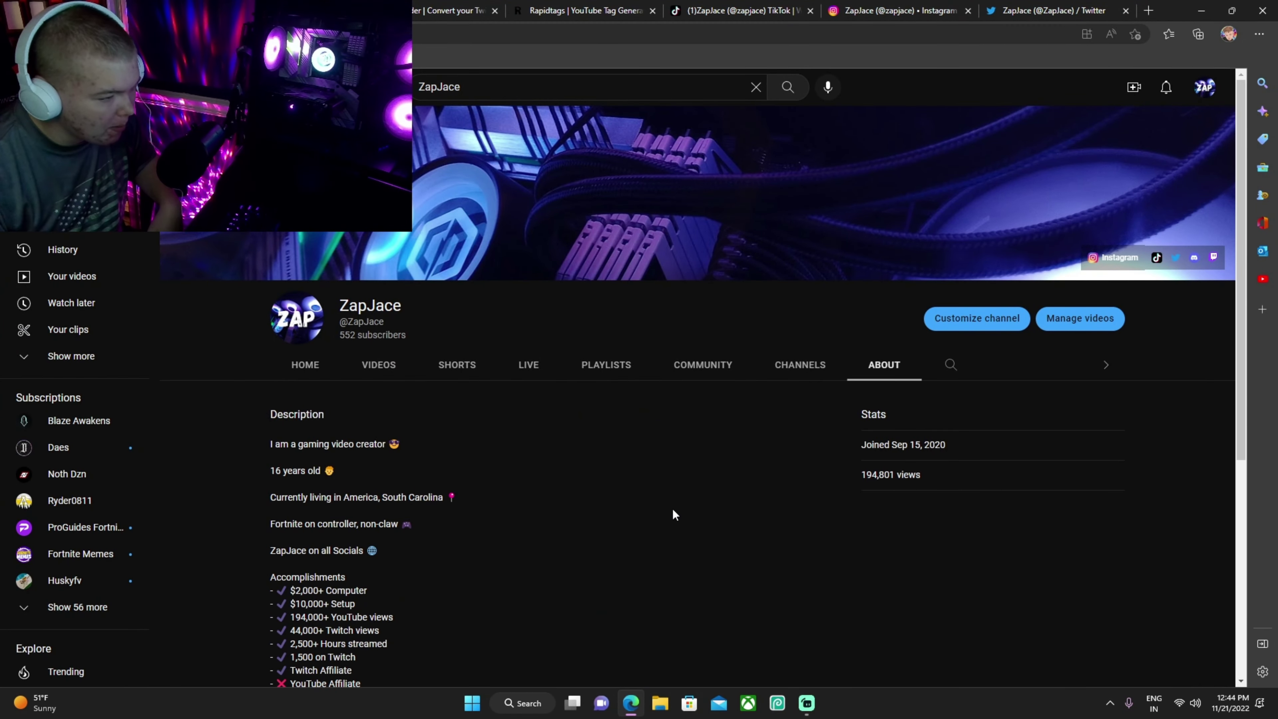
scroll(674, 514, "down", 2)
scroll(291, 350, "down", 2)
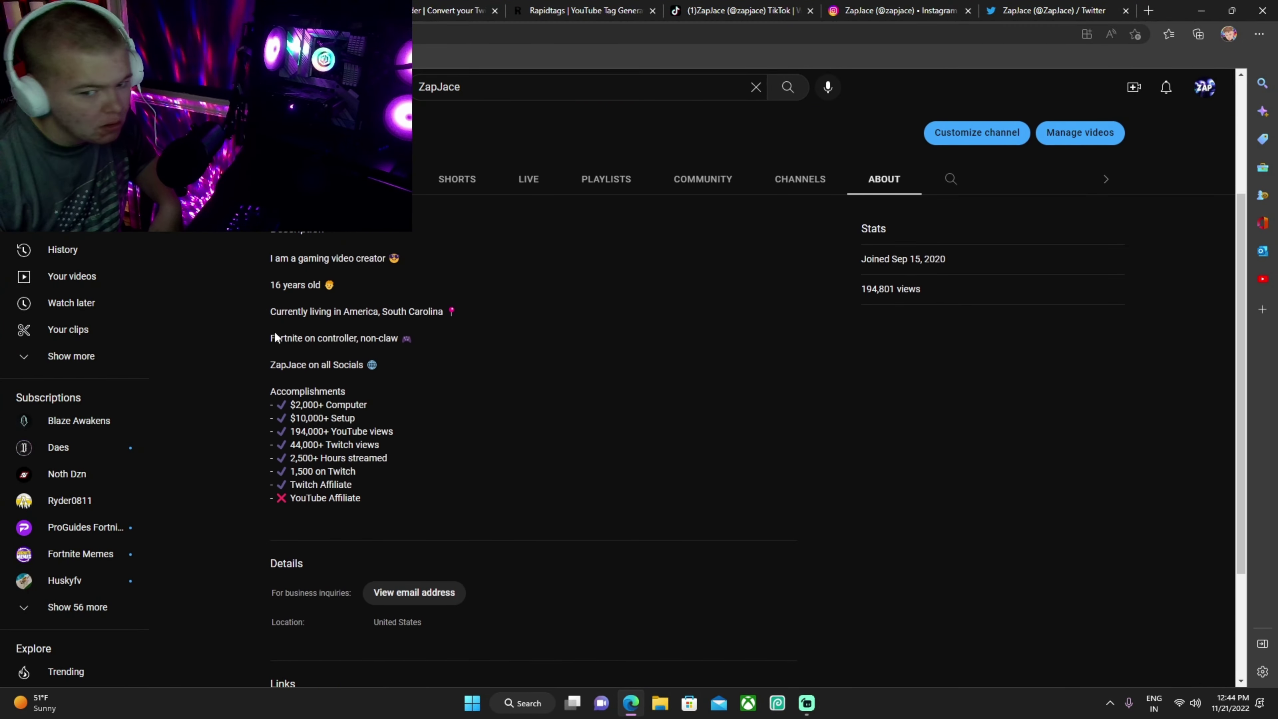
scroll(280, 335, "up", 2)
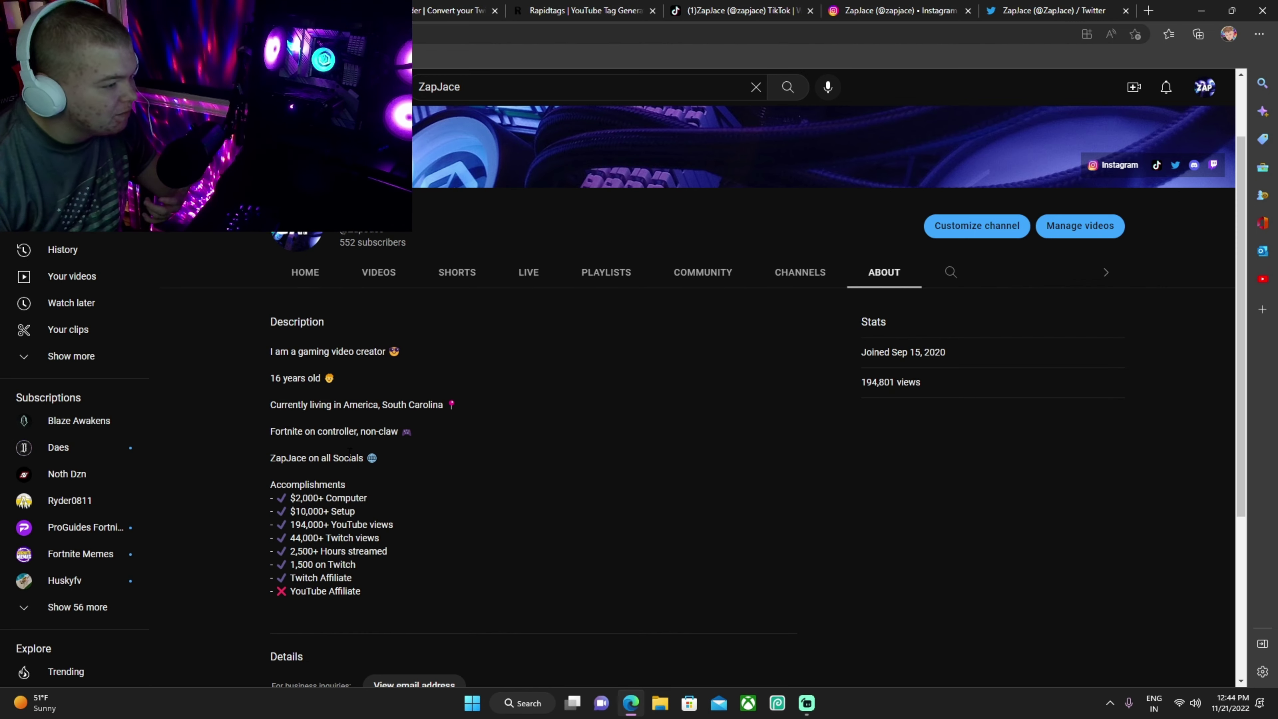
scroll(343, 449, "down", 4)
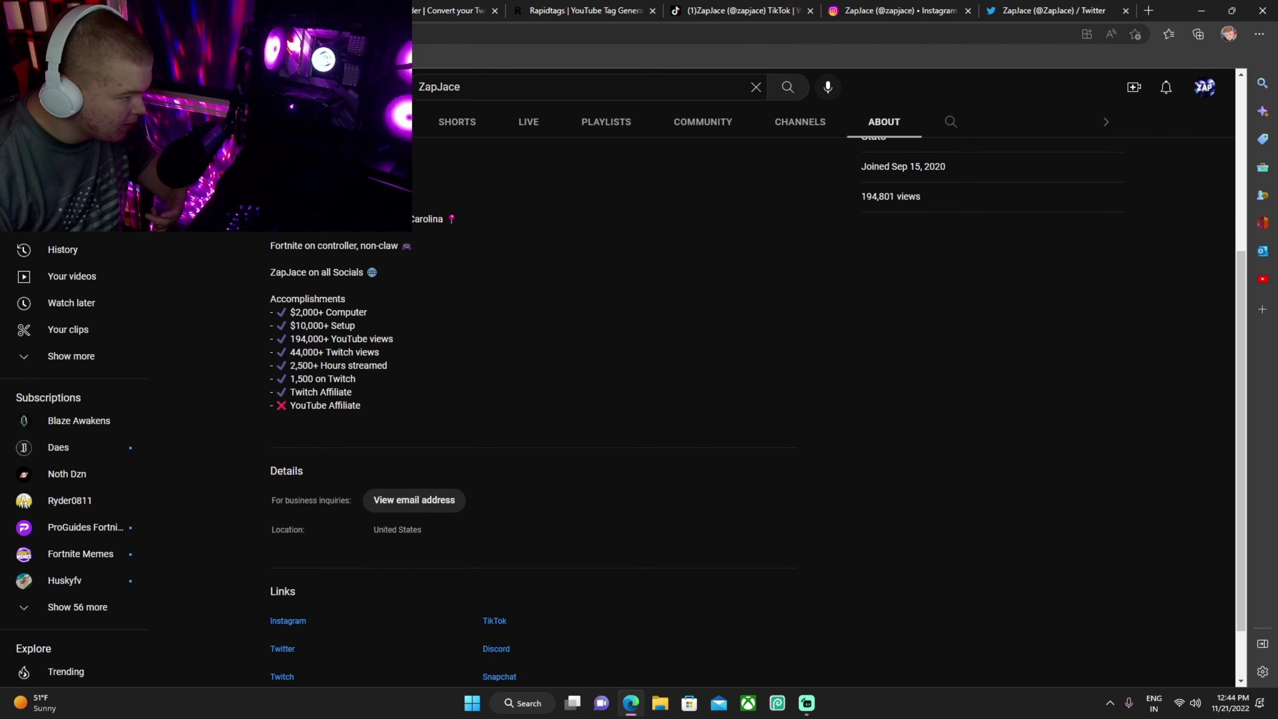
scroll(314, 443, "down", 2)
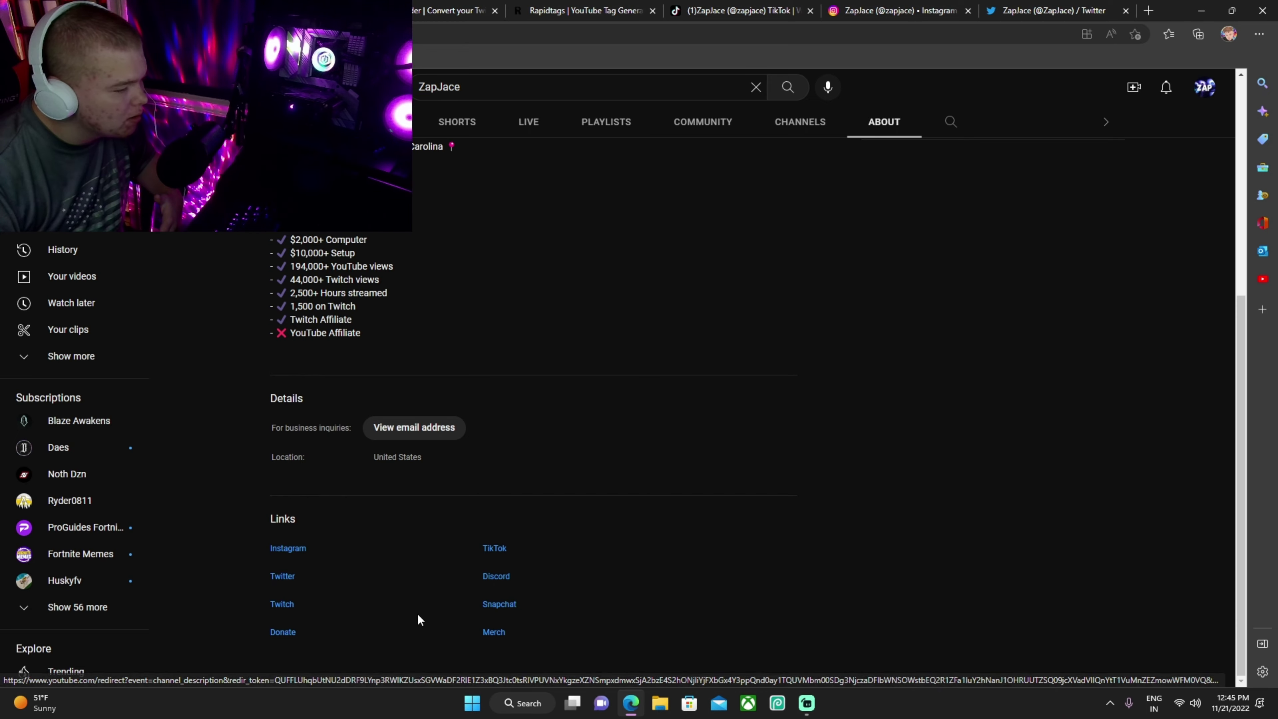
Step: Flip between the Channels and About tabs, then open the Community tab showing the poll
scroll(423, 615, "up", 3)
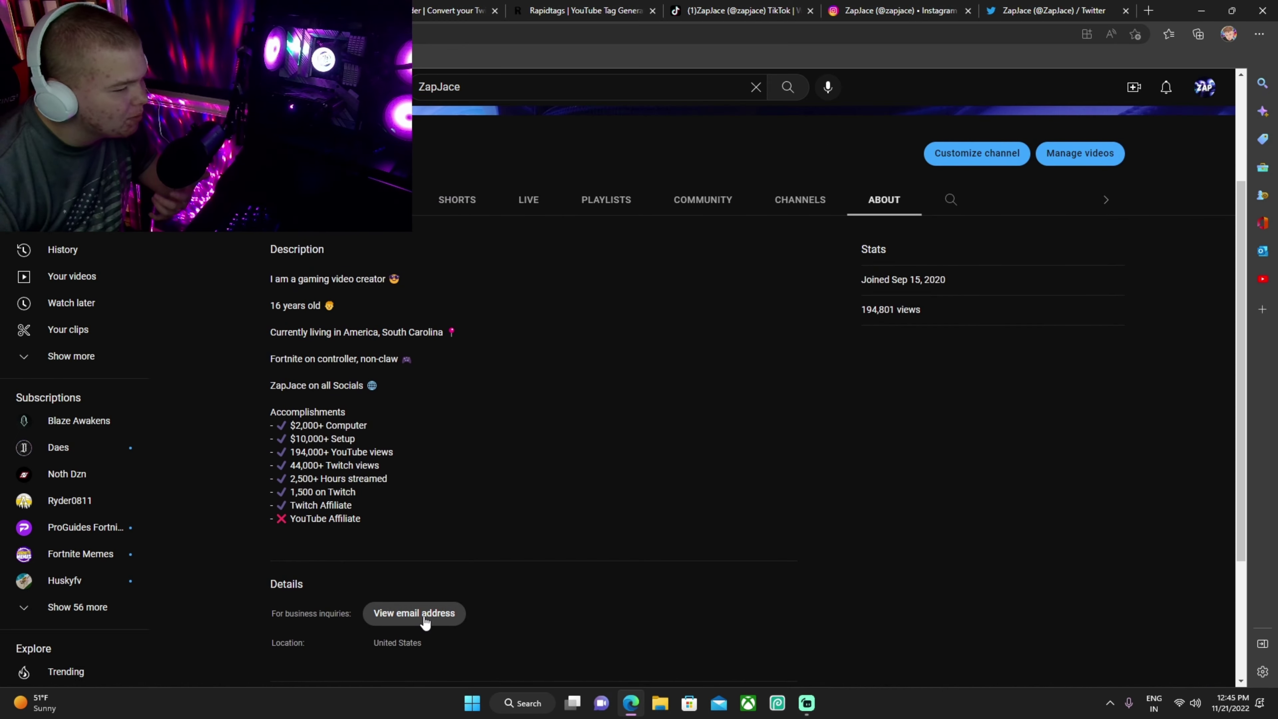
scroll(425, 623, "up", 3)
left_click(793, 378)
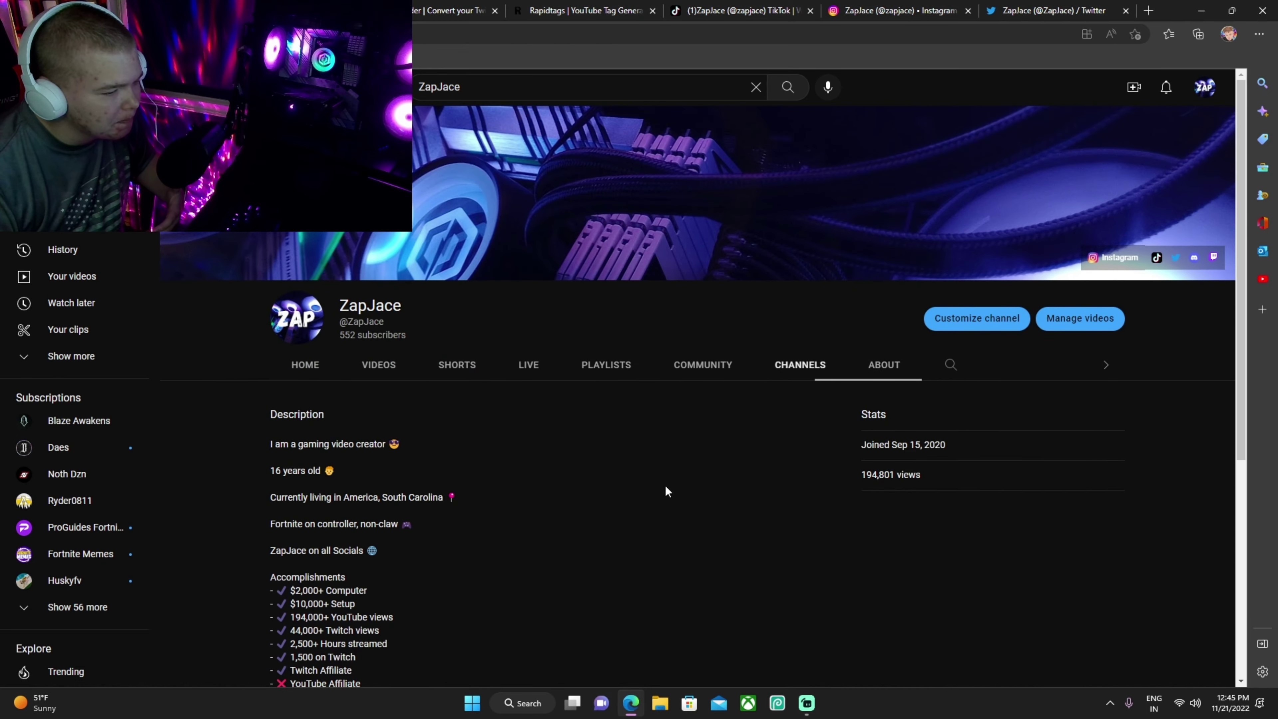
left_click(884, 377)
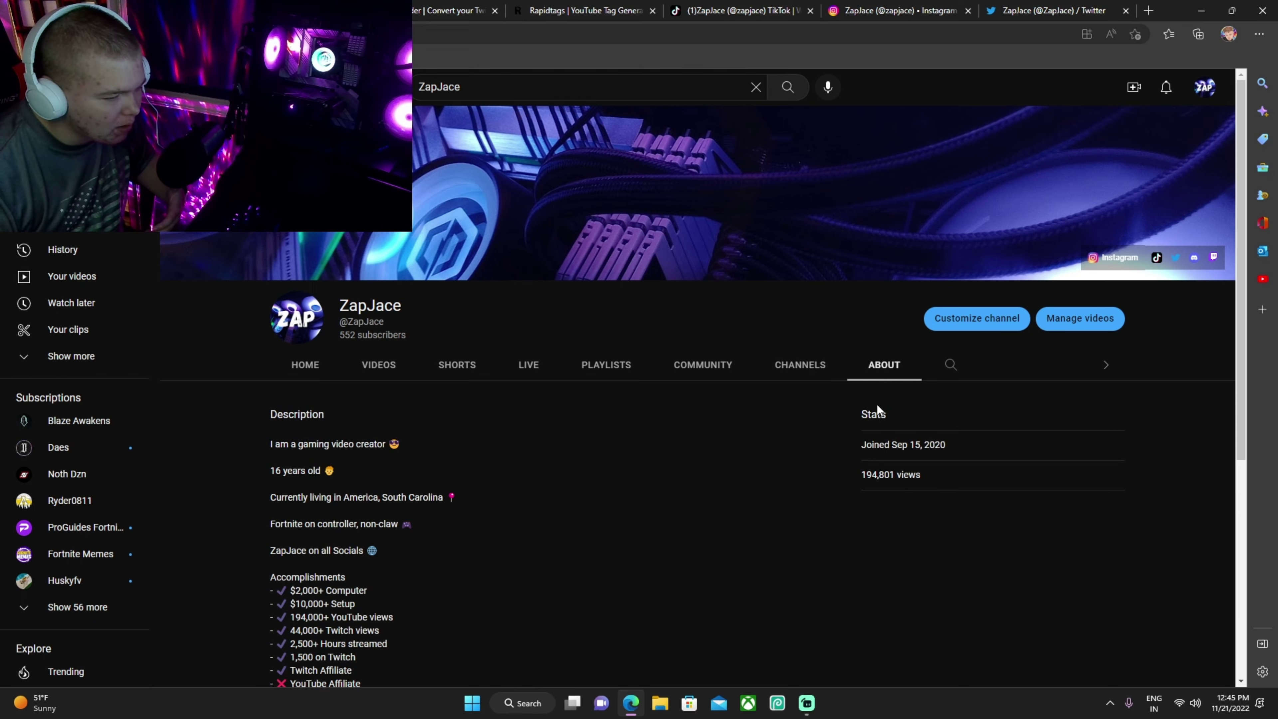
left_click(806, 366)
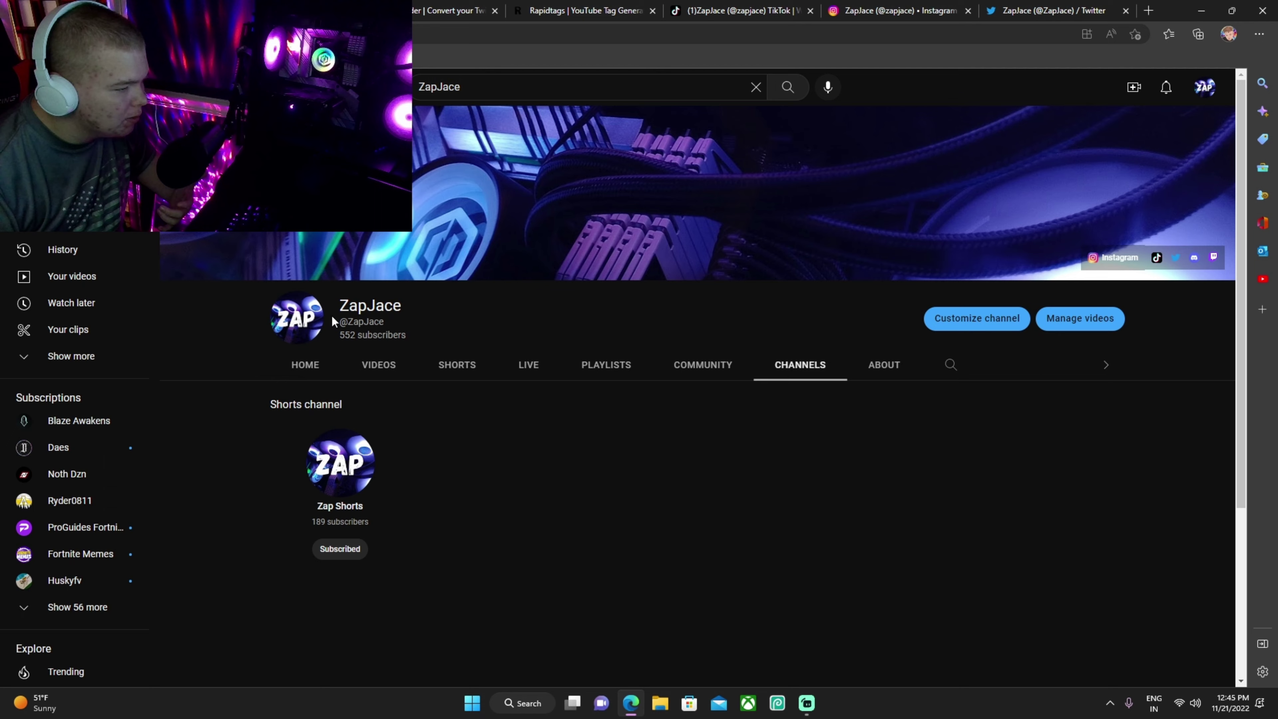
left_click(690, 378)
Step: Scroll through the channel's Home page
scroll(563, 494, "down", 8)
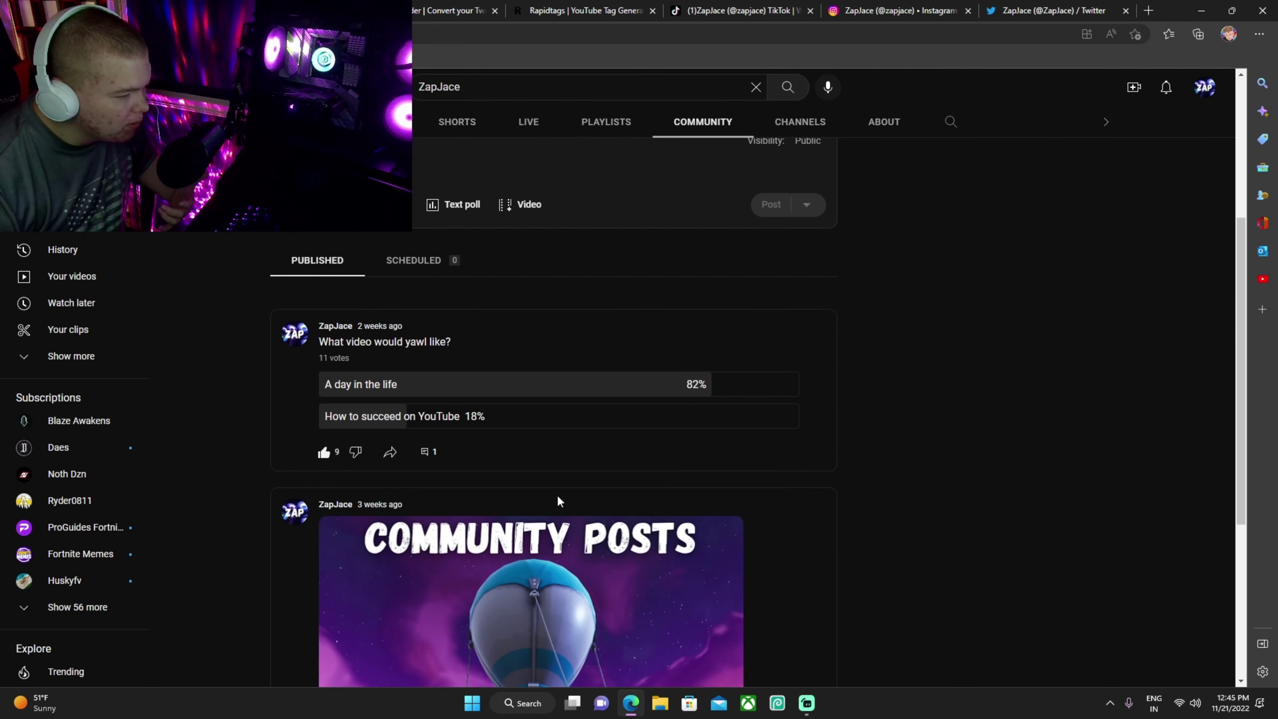
scroll(561, 496, "down", 2)
scroll(505, 572, "up", 7)
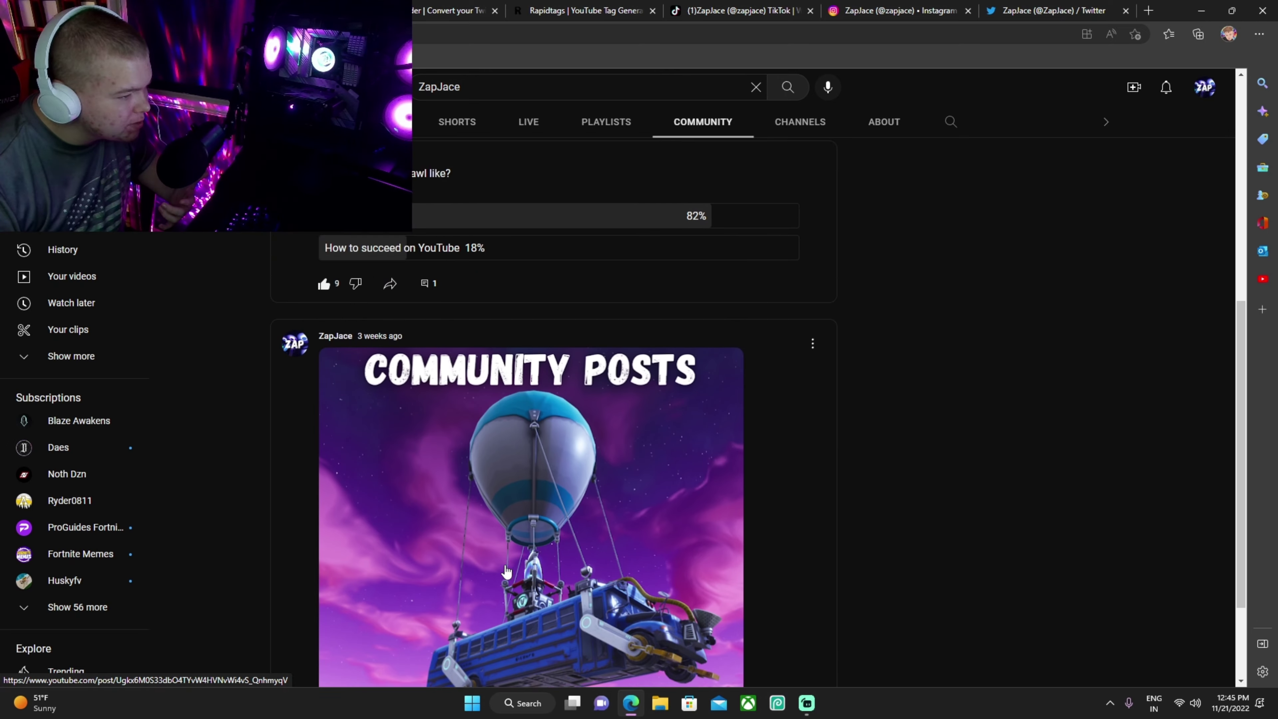
scroll(500, 560, "up", 4)
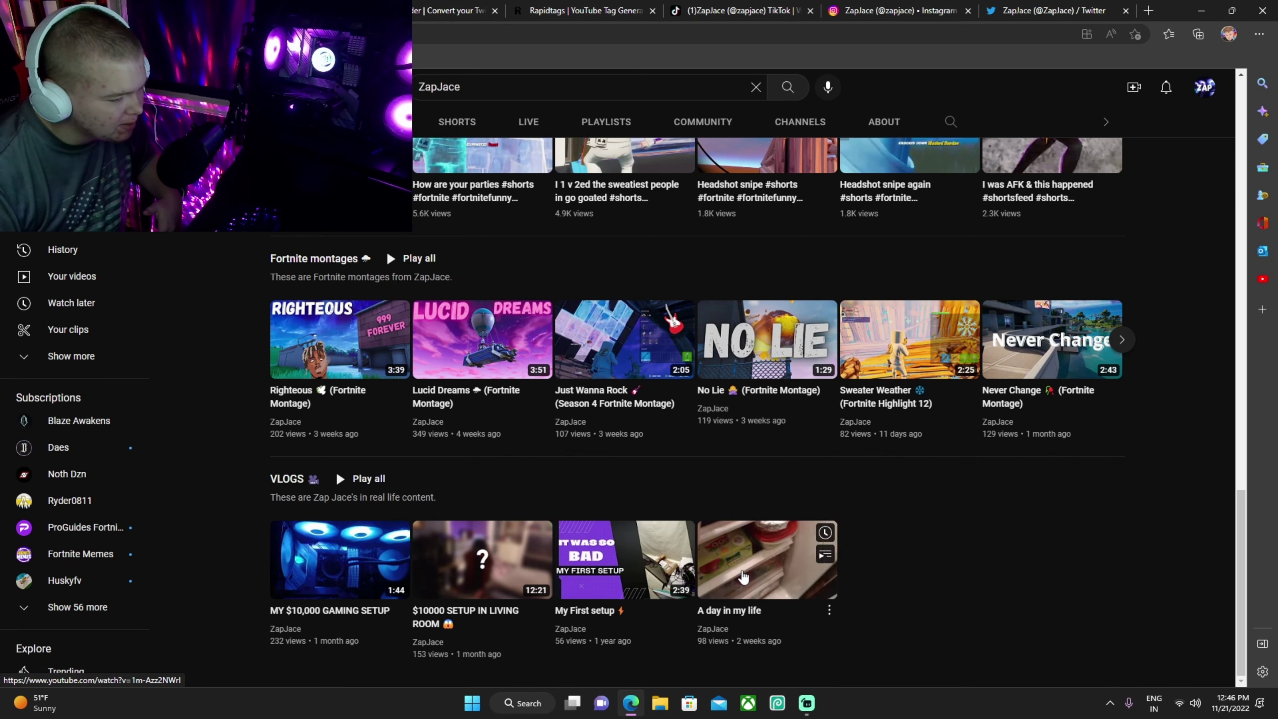
scroll(714, 579, "up", 3)
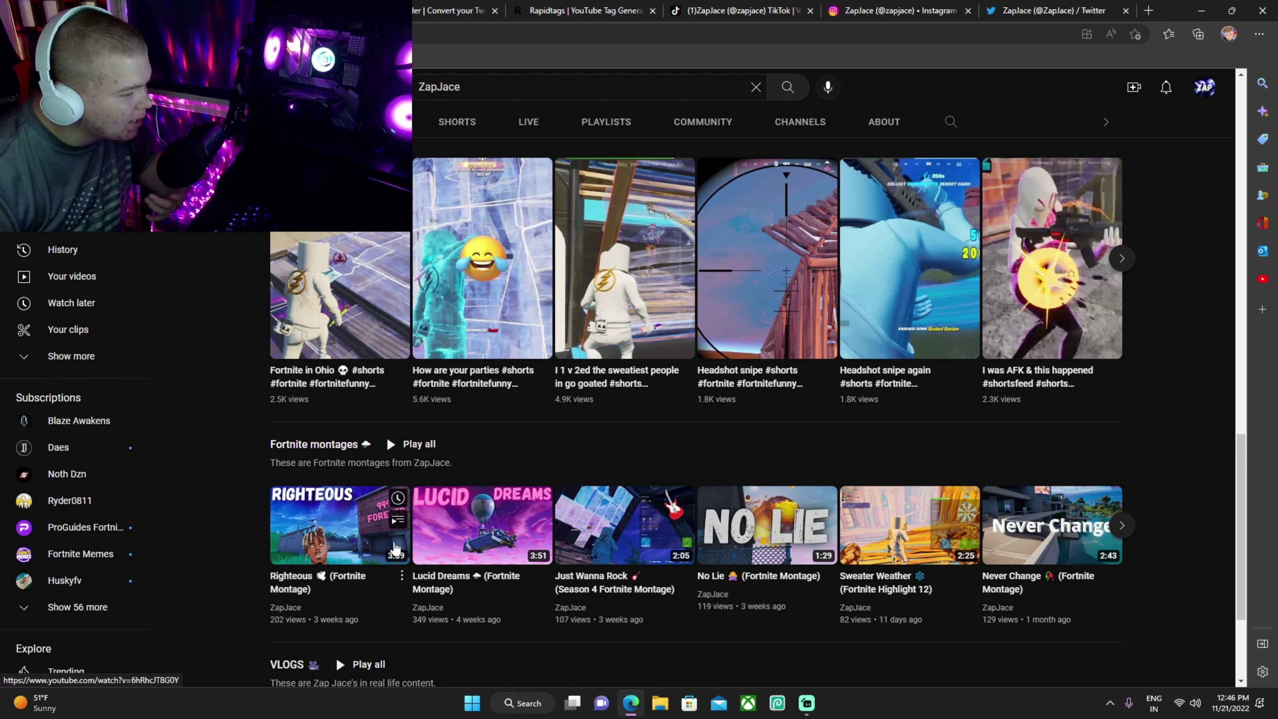
scroll(402, 551, "up", 6)
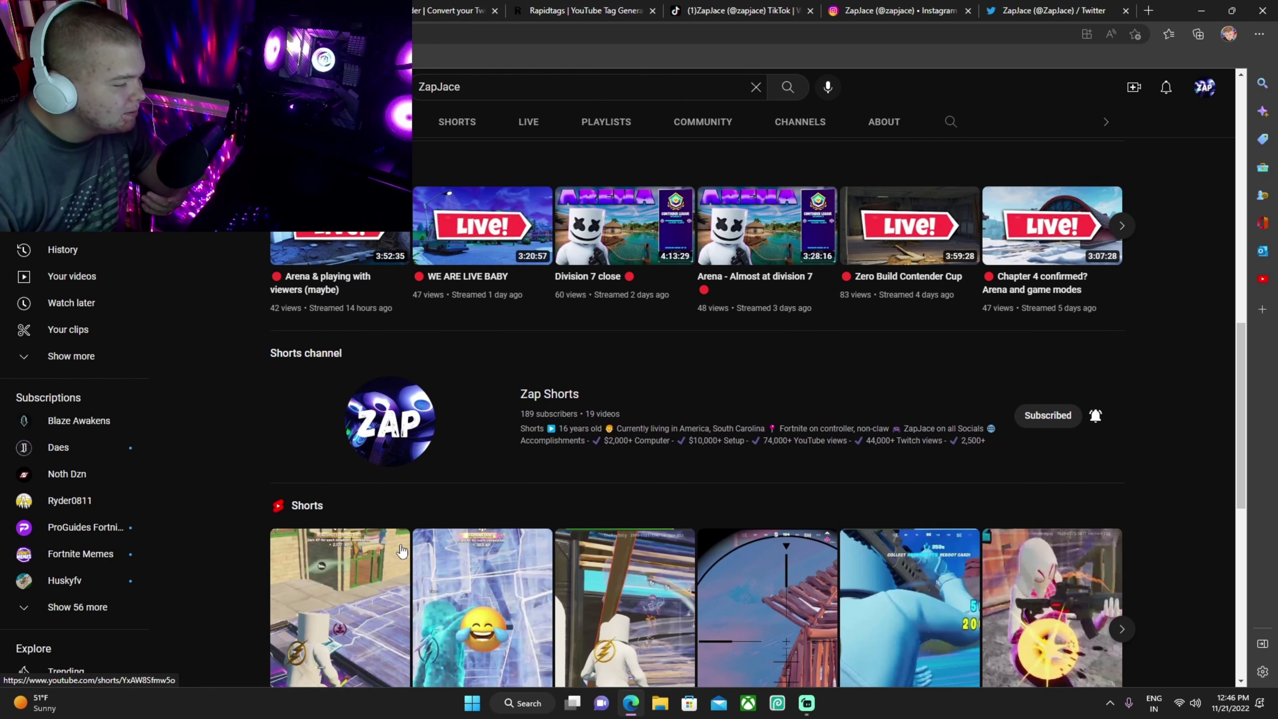
scroll(401, 551, "down", 3)
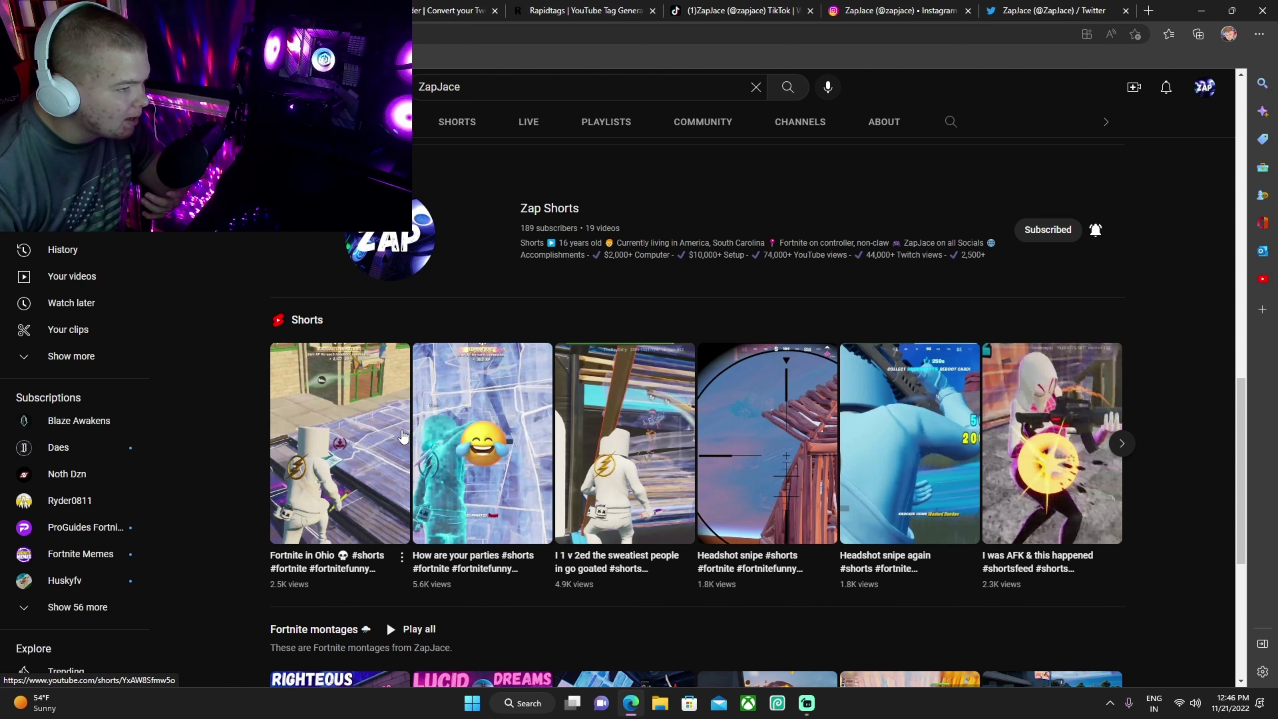
scroll(402, 435, "up", 5)
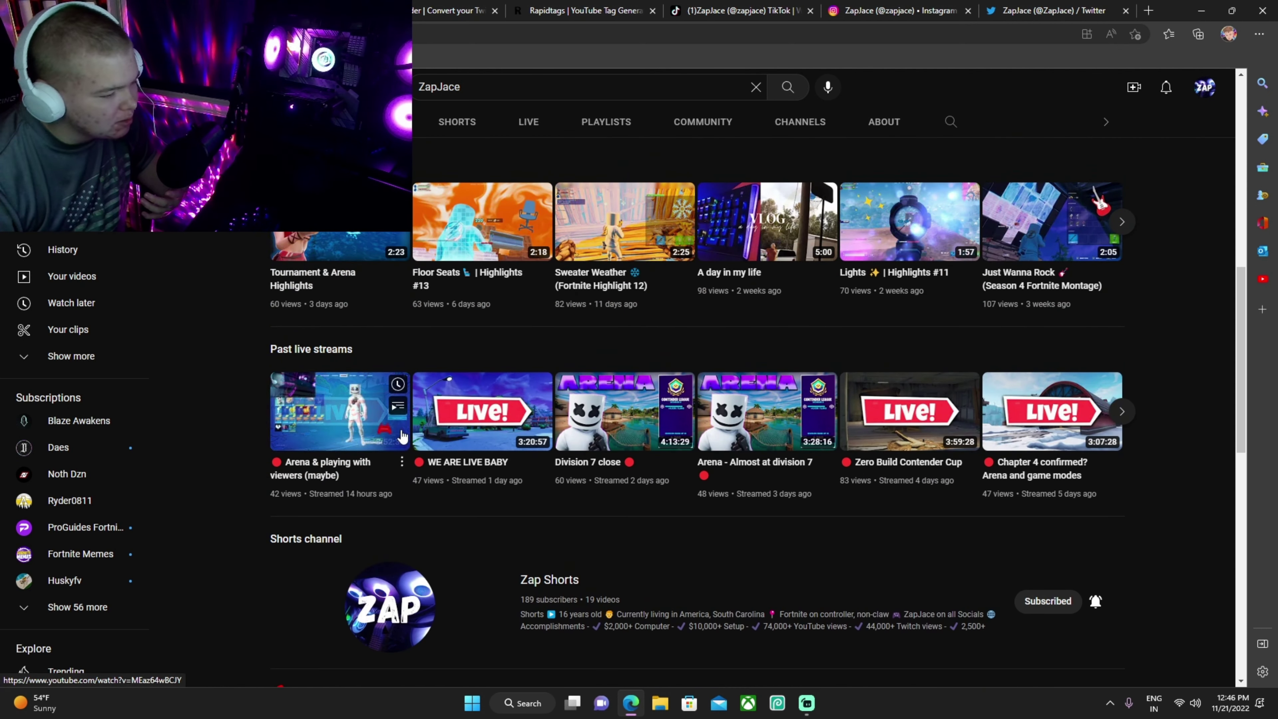
scroll(402, 436, "up", 2)
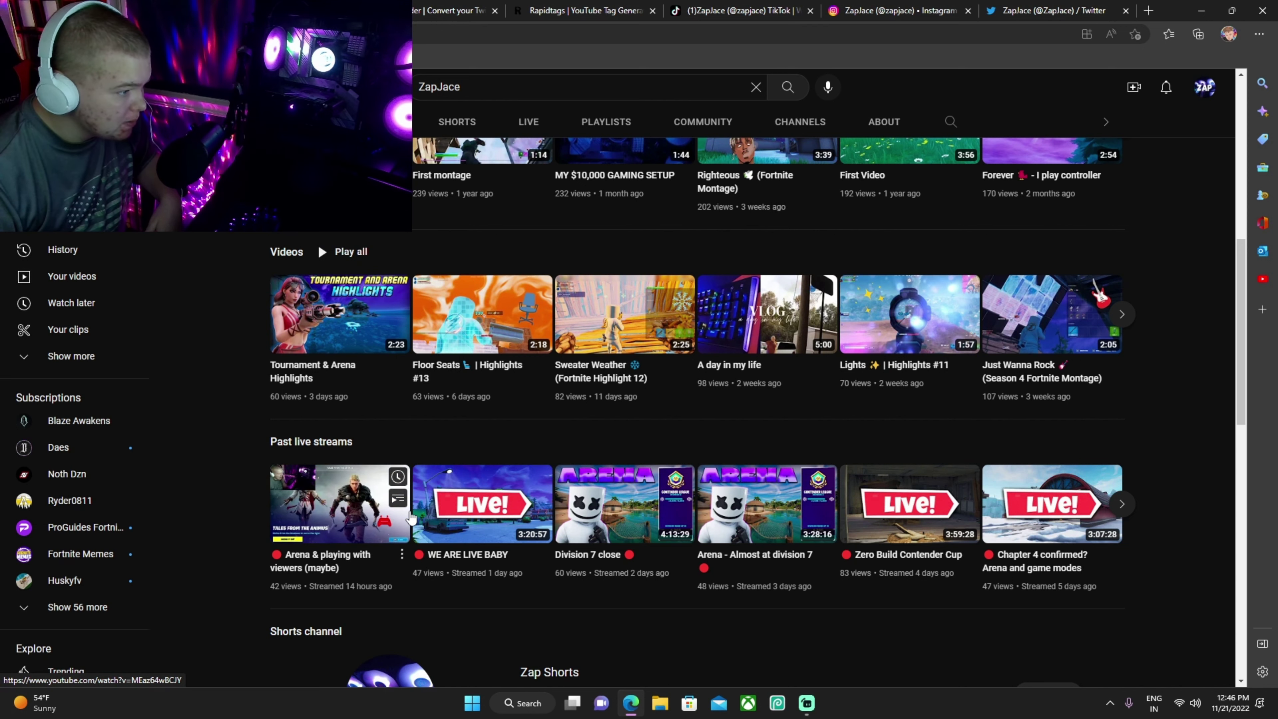
scroll(418, 524, "up", 5)
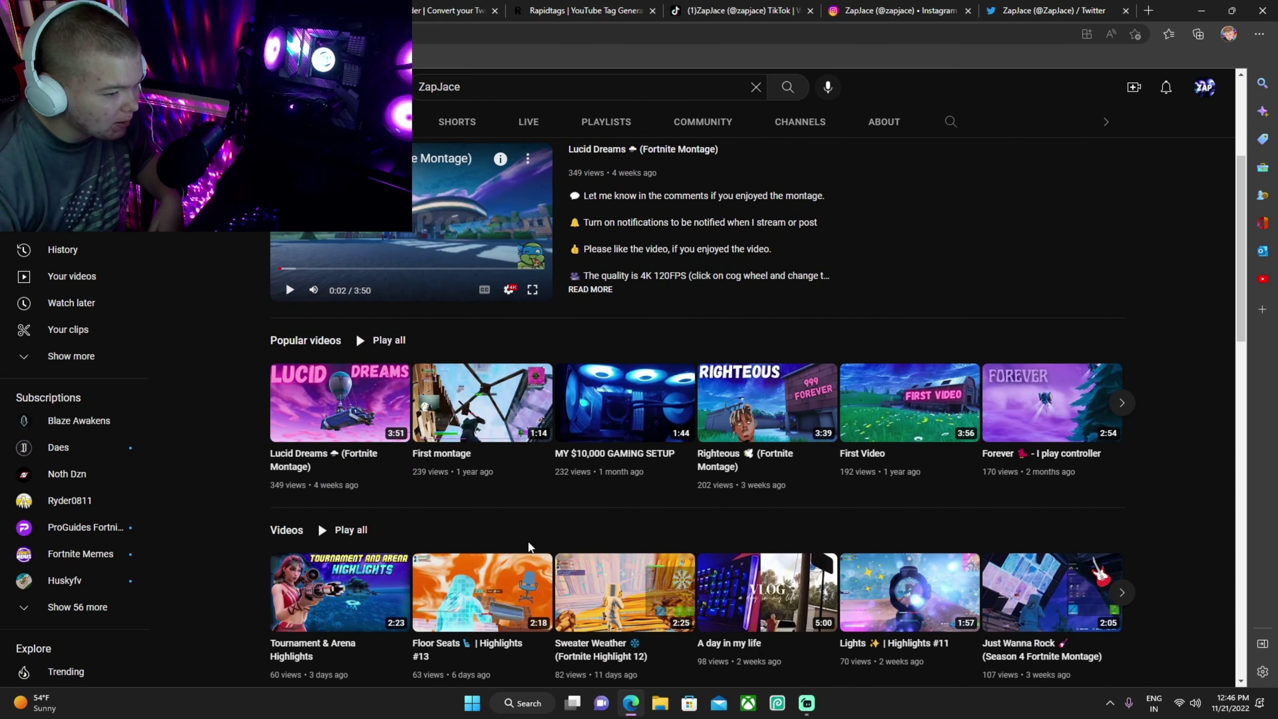
scroll(539, 549, "up", 5)
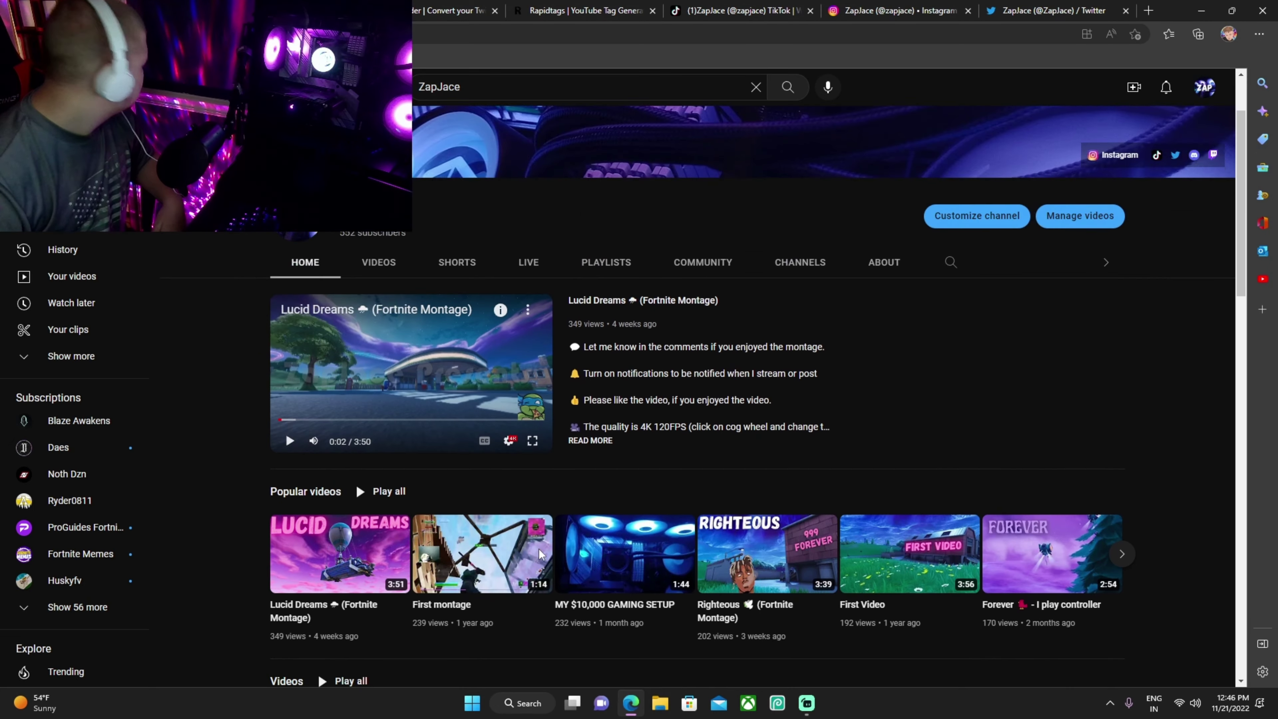
Step: Browse the Videos, Live and Shorts tabs, then open the YouTube Studio dashboard via Manage videos
left_click(393, 373)
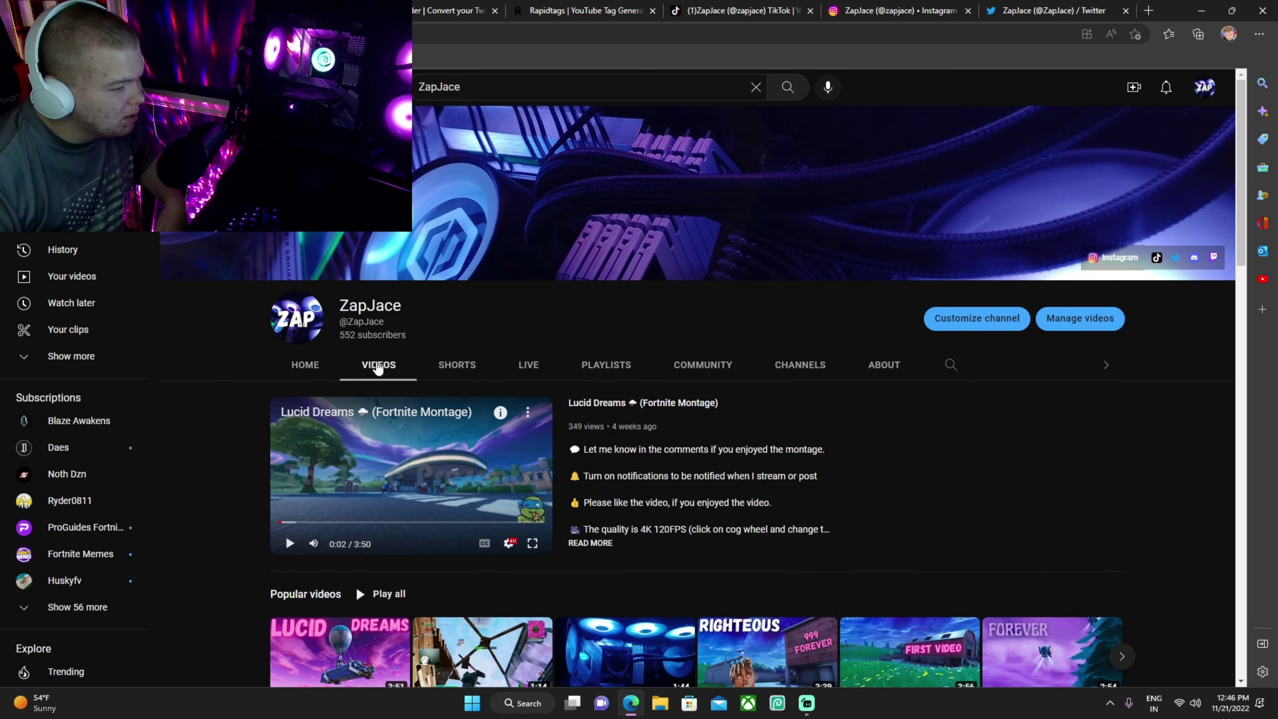
left_click(526, 375)
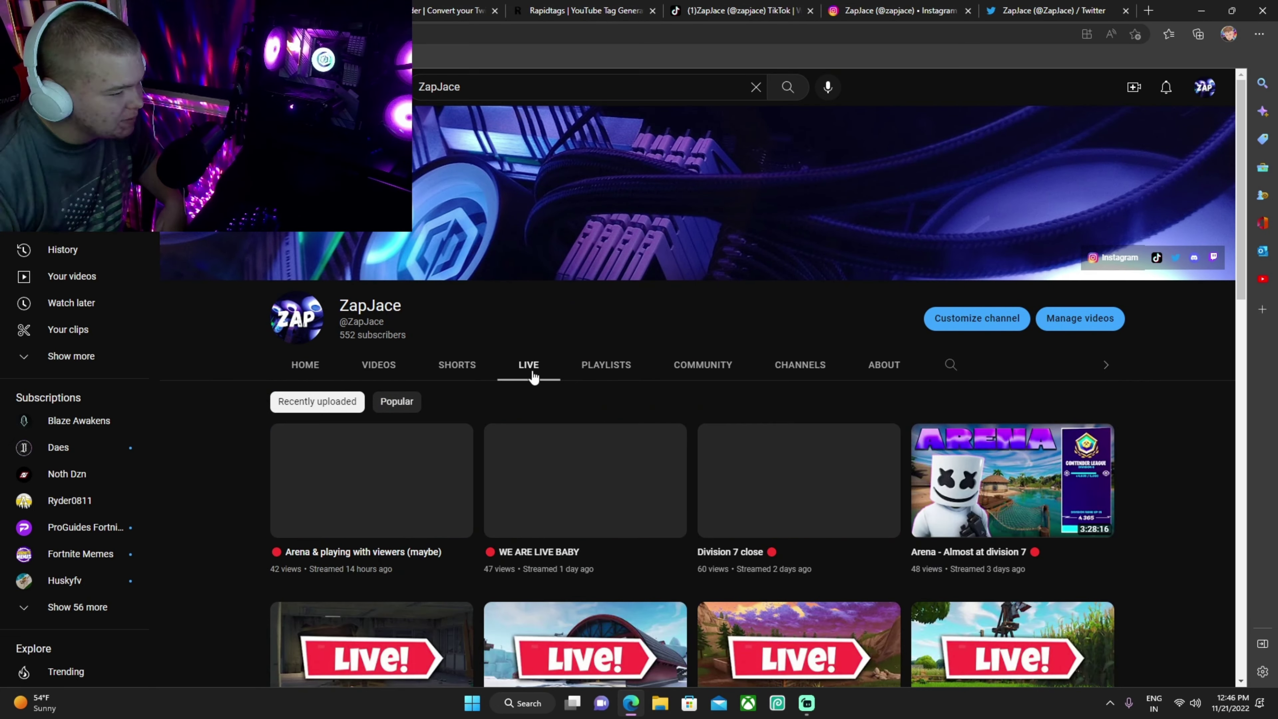
left_click(445, 375)
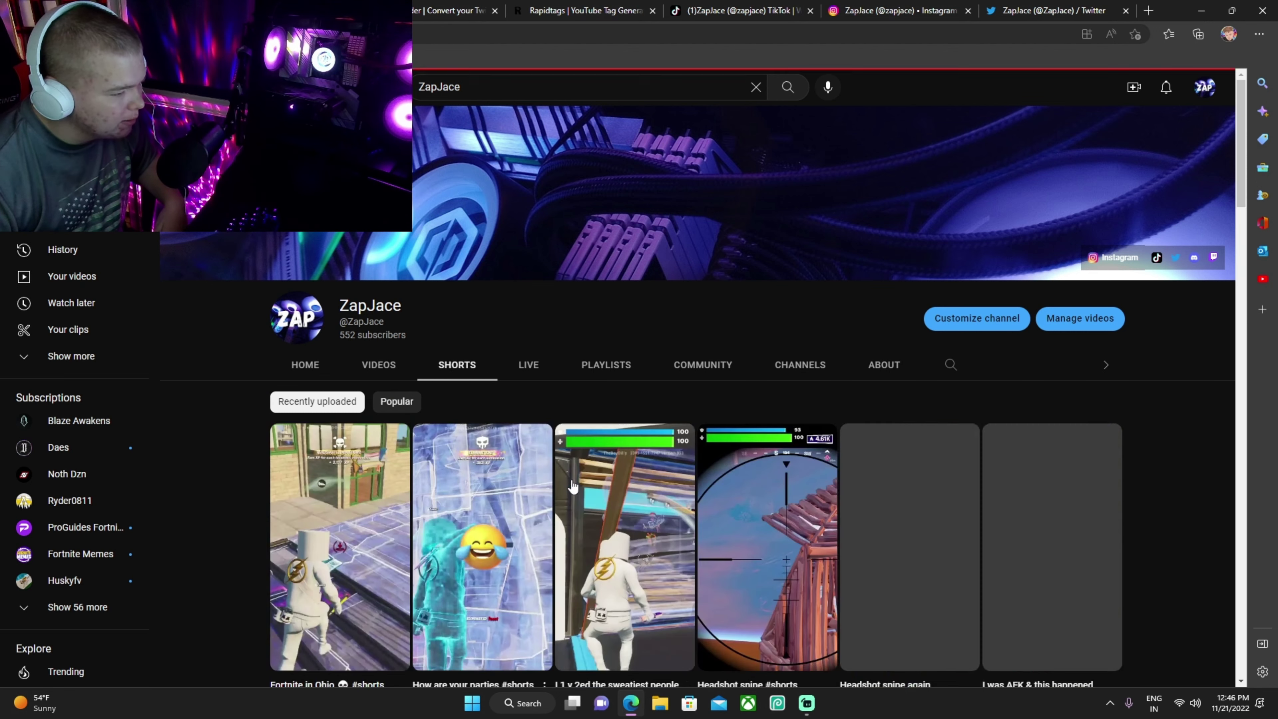
left_click(293, 382)
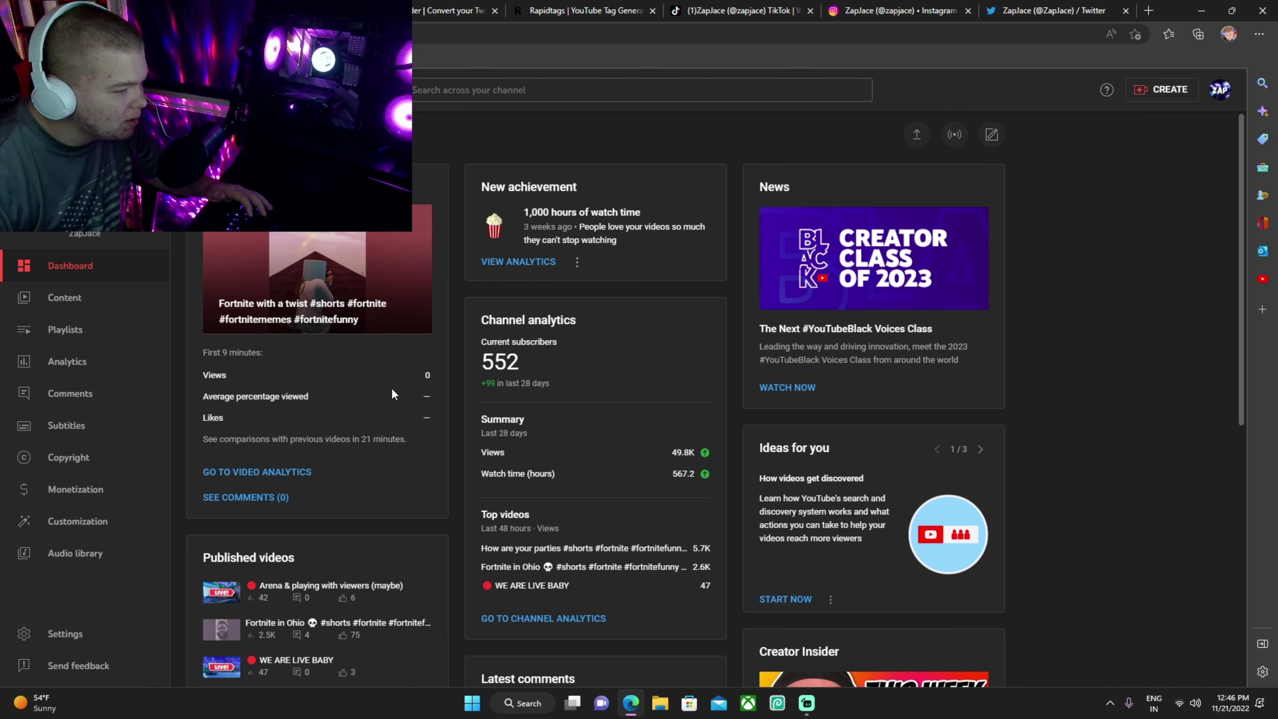
Step: Scroll the Studio dashboard, then go to Content and its Playlists list
scroll(734, 300, "down", 4)
scroll(800, 406, "up", 4)
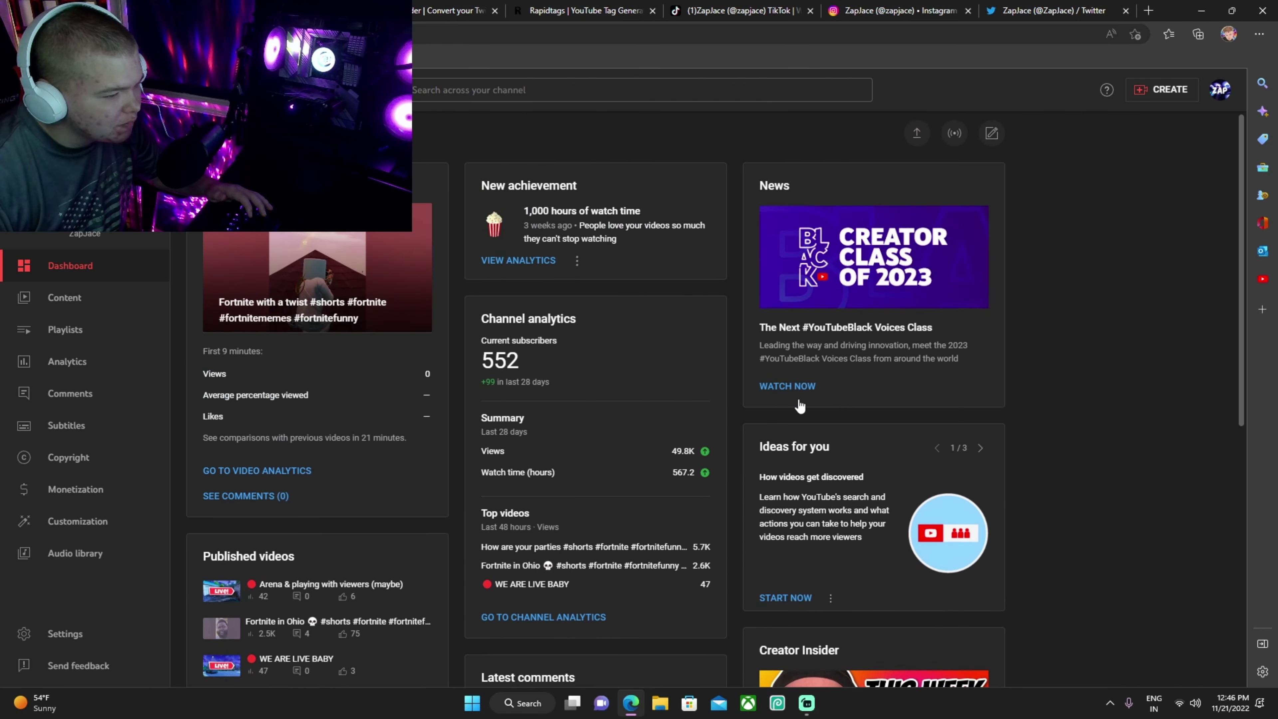
scroll(639, 373, "down", 2)
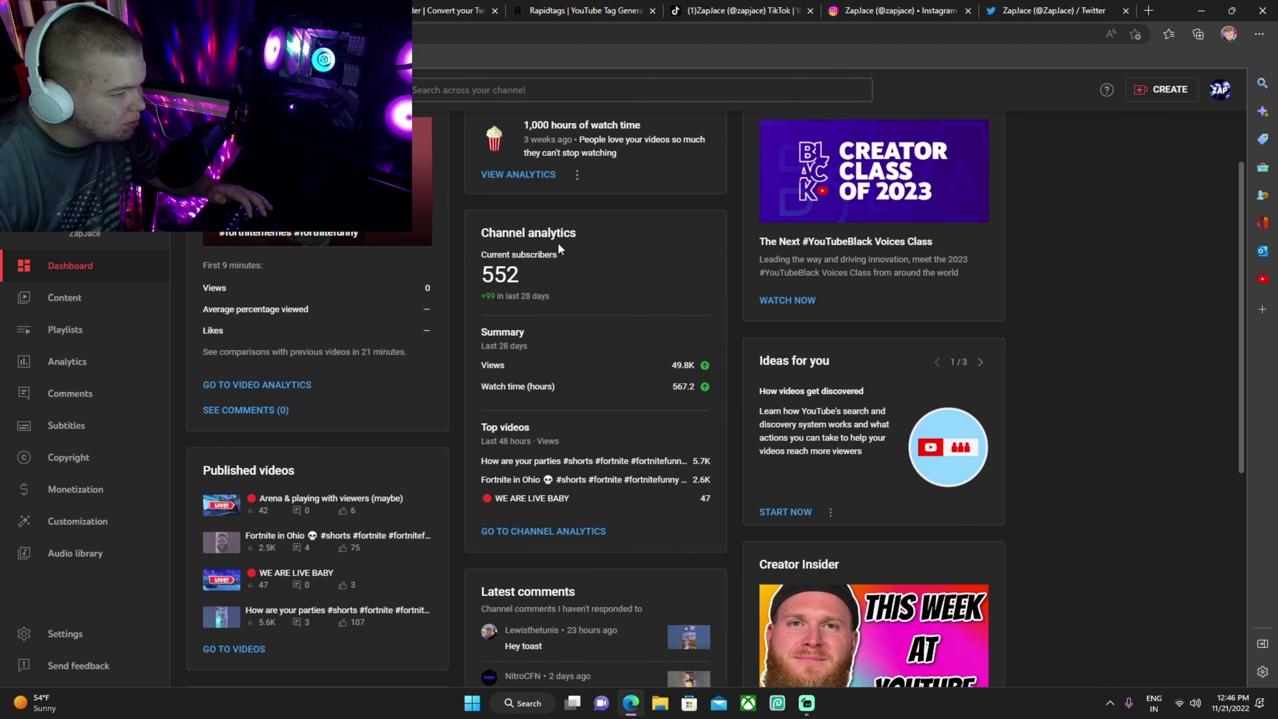
scroll(627, 415, "down", 5)
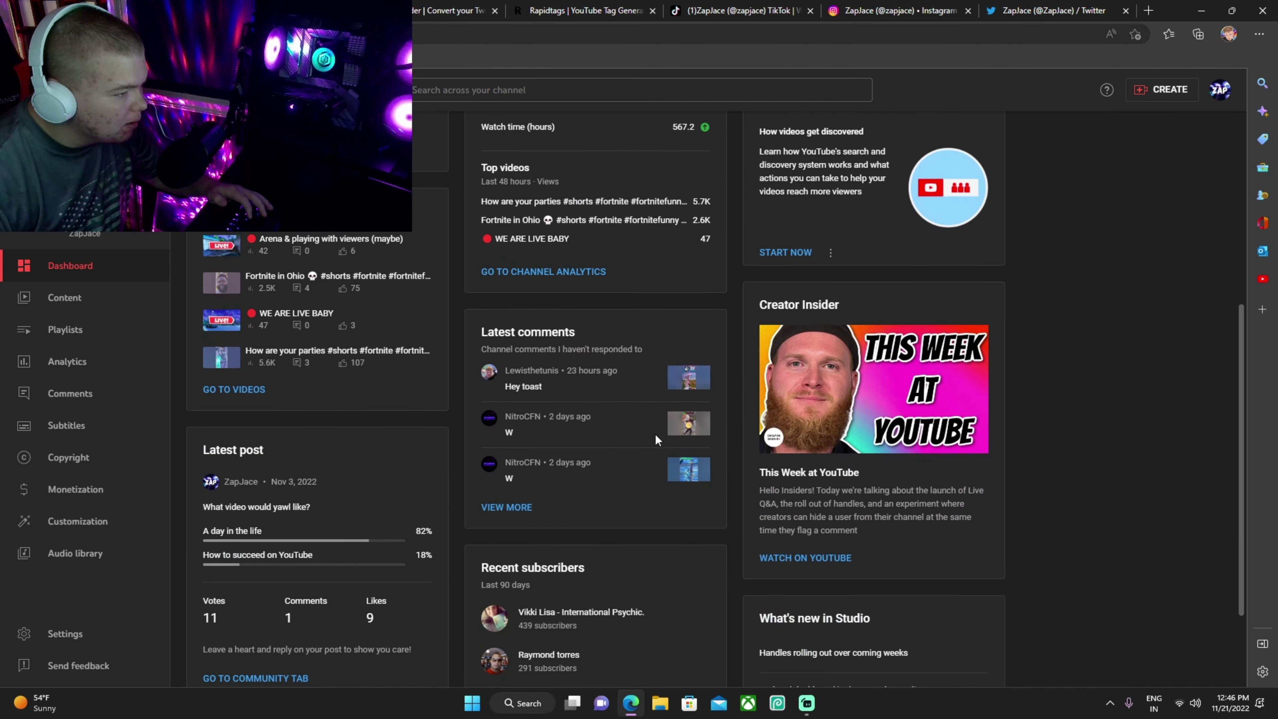
scroll(655, 435, "down", 2)
scroll(588, 433, "up", 9)
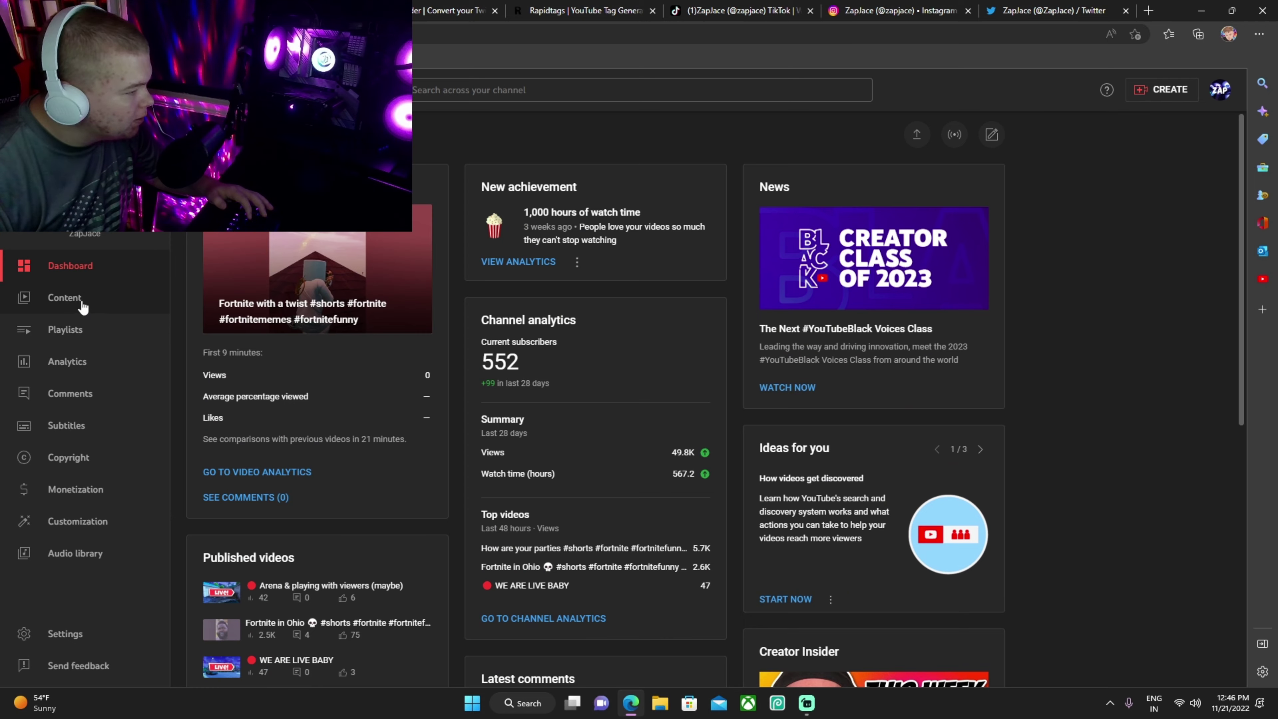
left_click(82, 305)
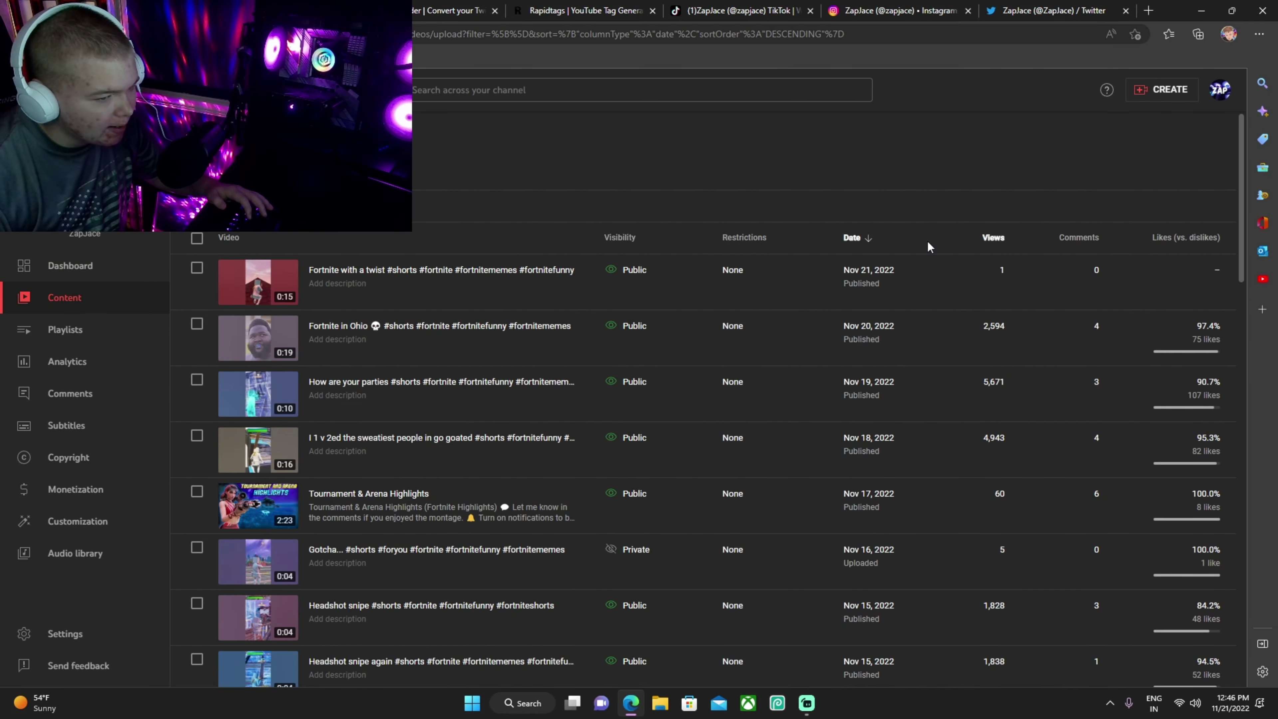
left_click(58, 336)
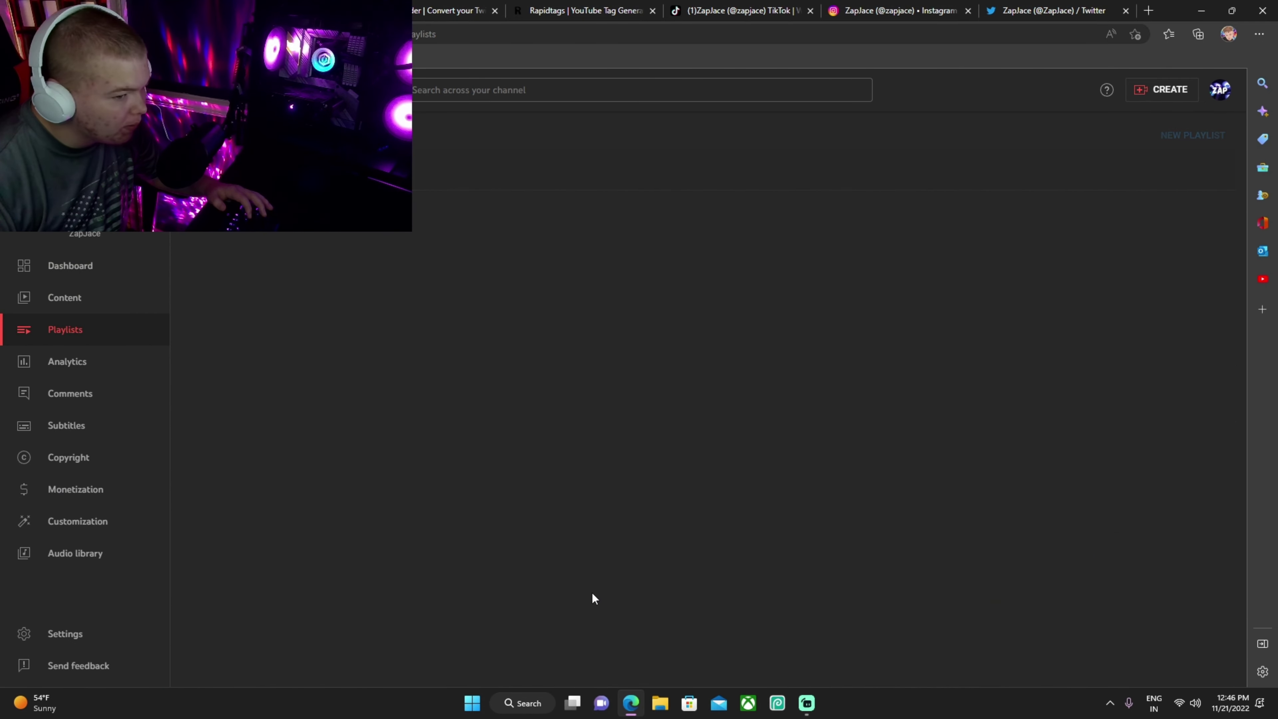
Step: In Analytics, browse the Research tab's viewer searches, saved searches and YouTube-wide searches
left_click(68, 362)
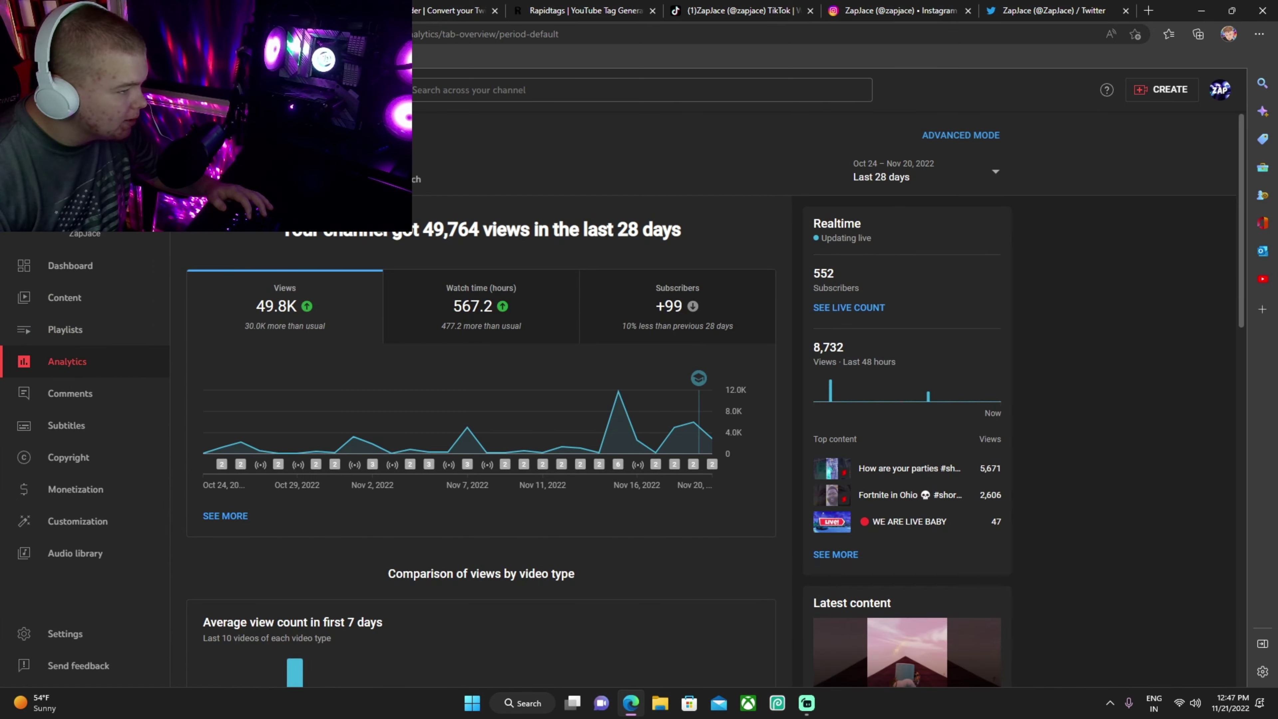
left_click(415, 179)
left_click(368, 324)
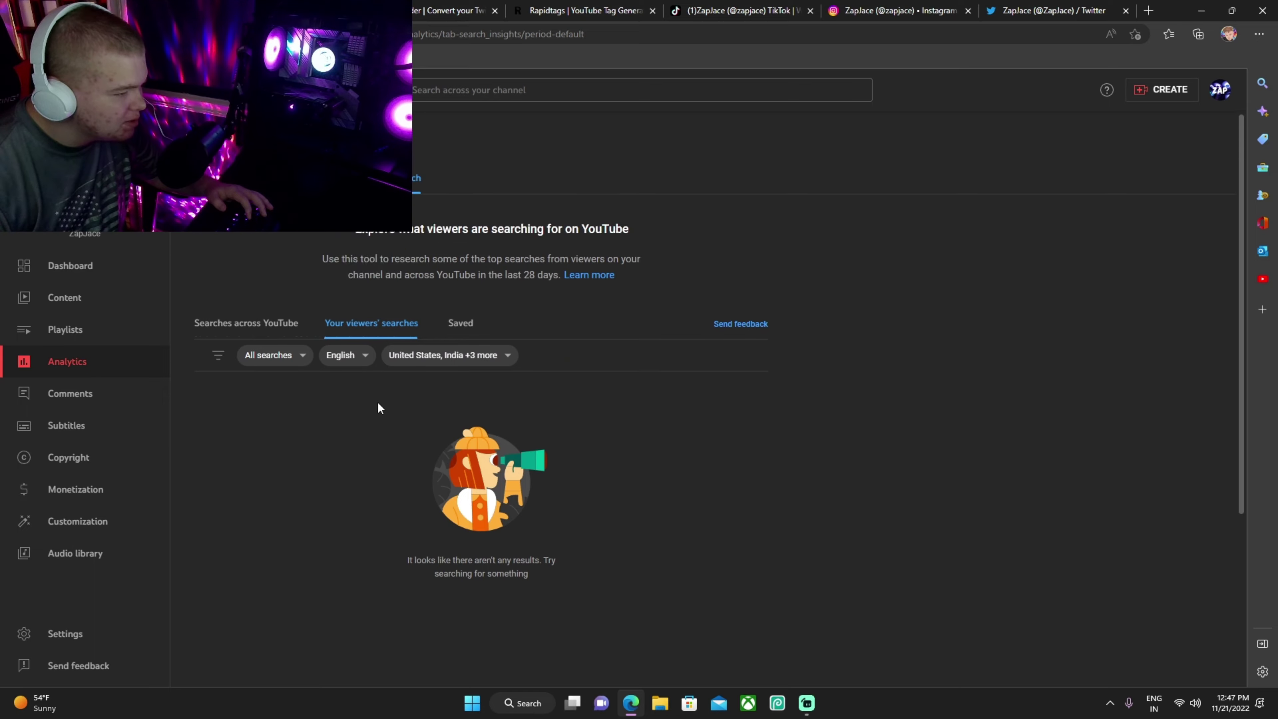
left_click(459, 326)
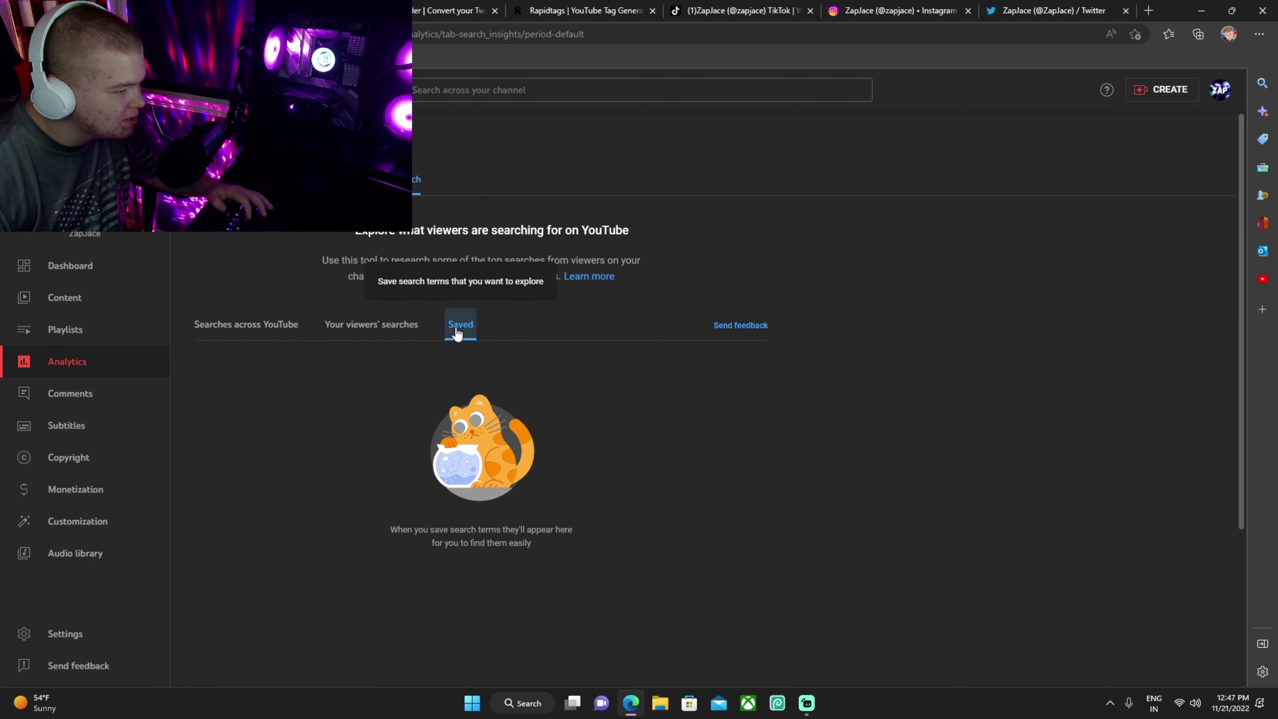
left_click(250, 326)
Step: Review the Audience and Content analytics tabs, then return to the Overview
left_click(342, 179)
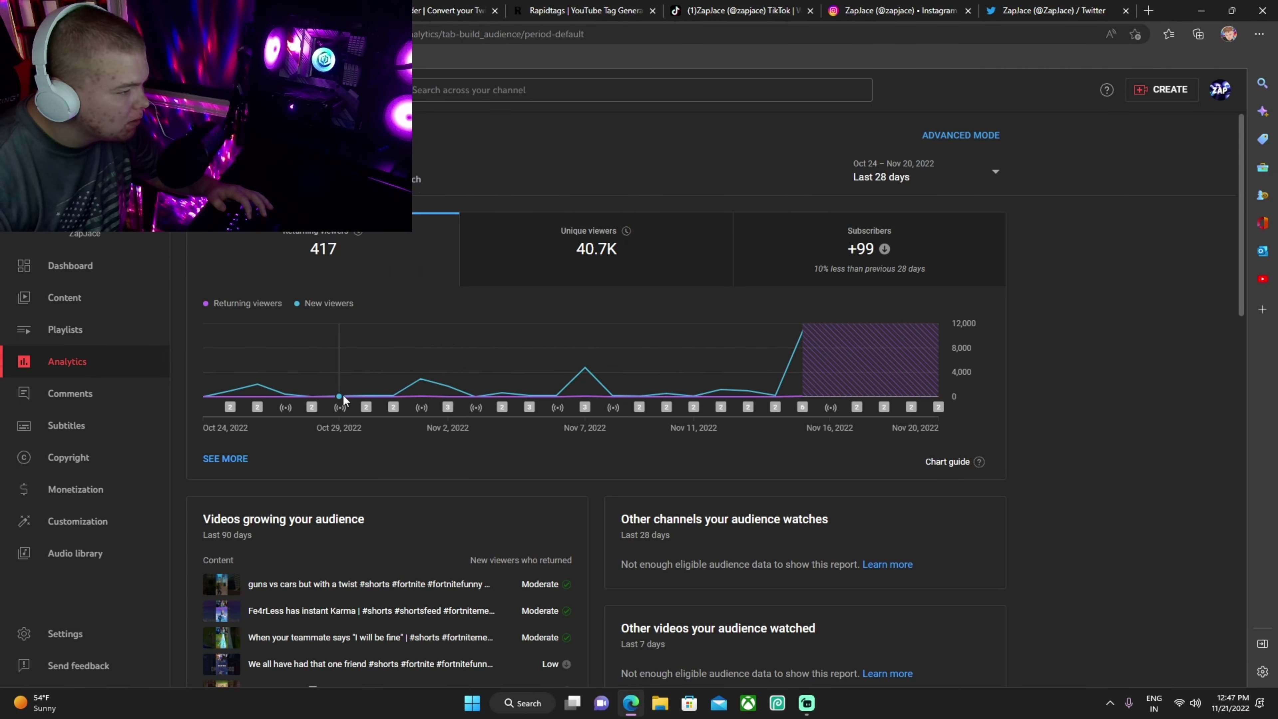
scroll(468, 467, "down", 3)
scroll(468, 470, "down", 10)
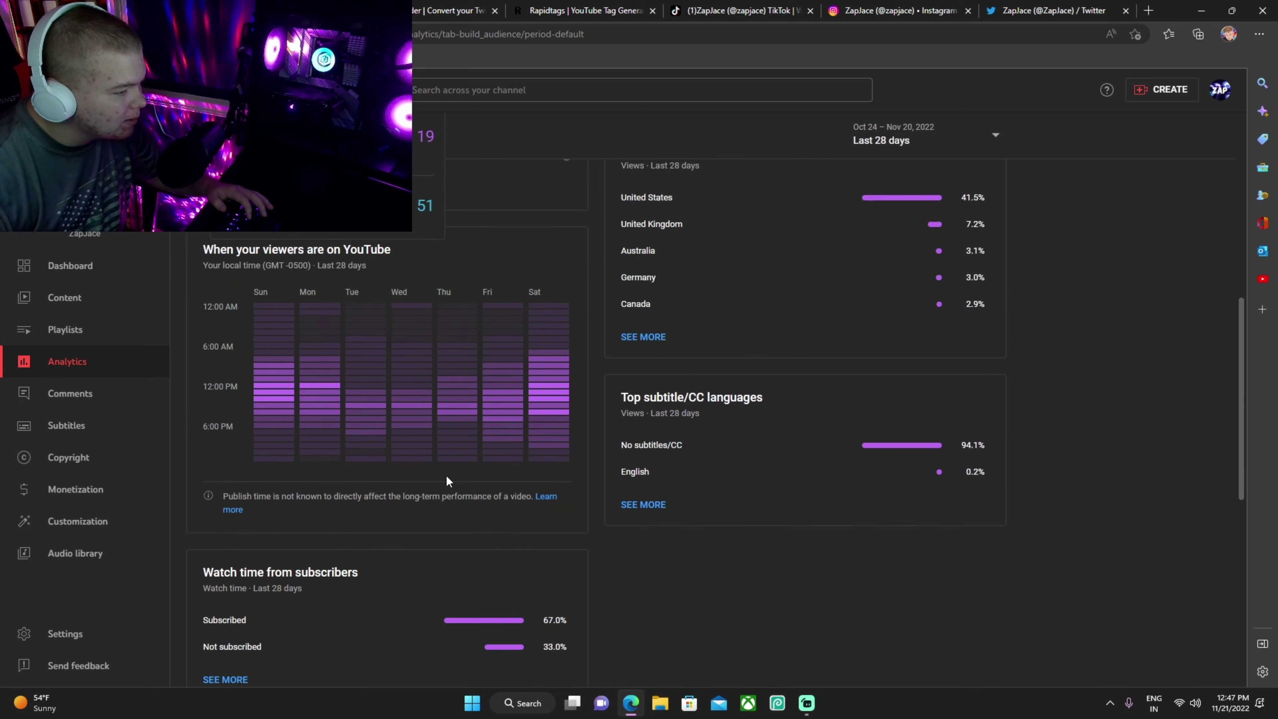
scroll(430, 505, "up", 10)
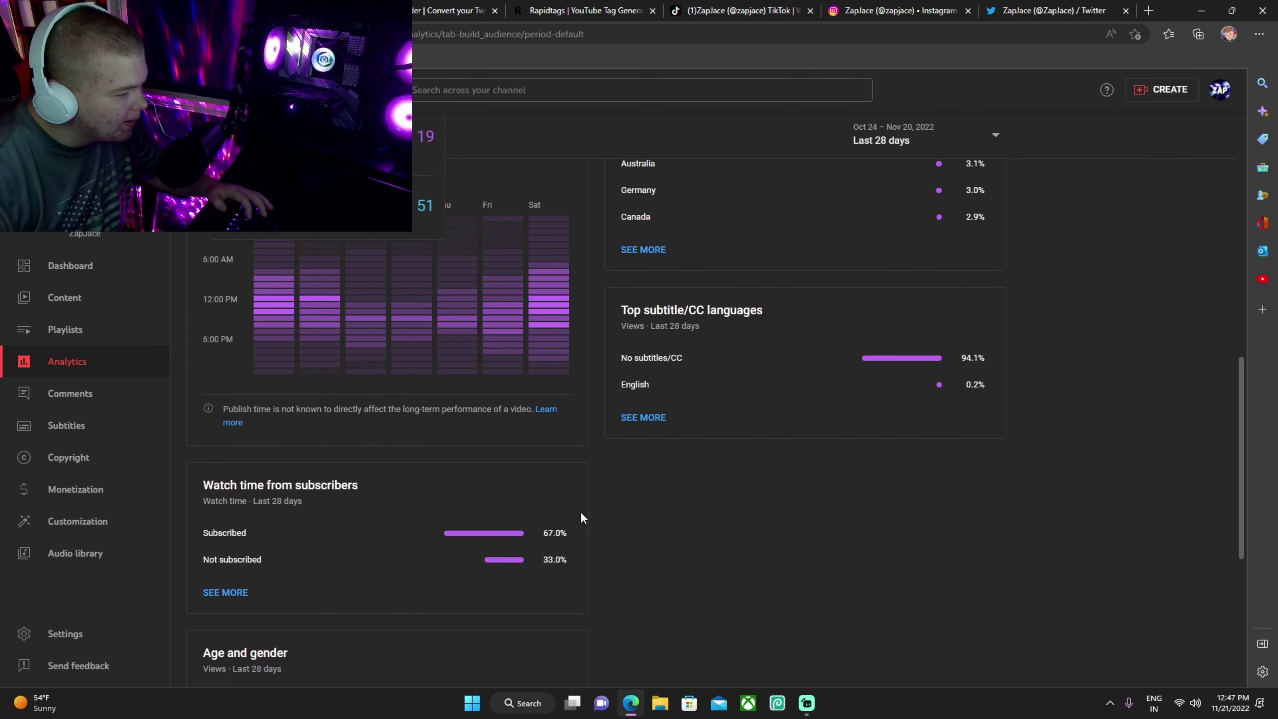
scroll(671, 472, "up", 1)
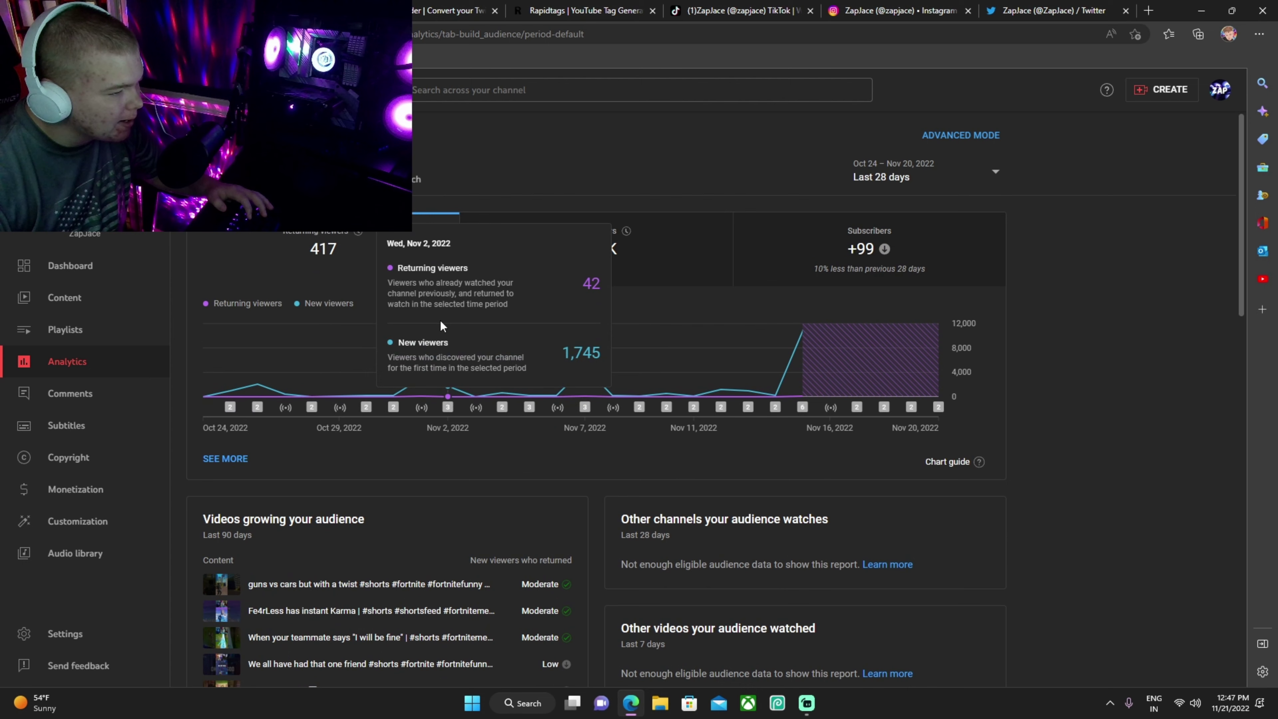
left_click(261, 179)
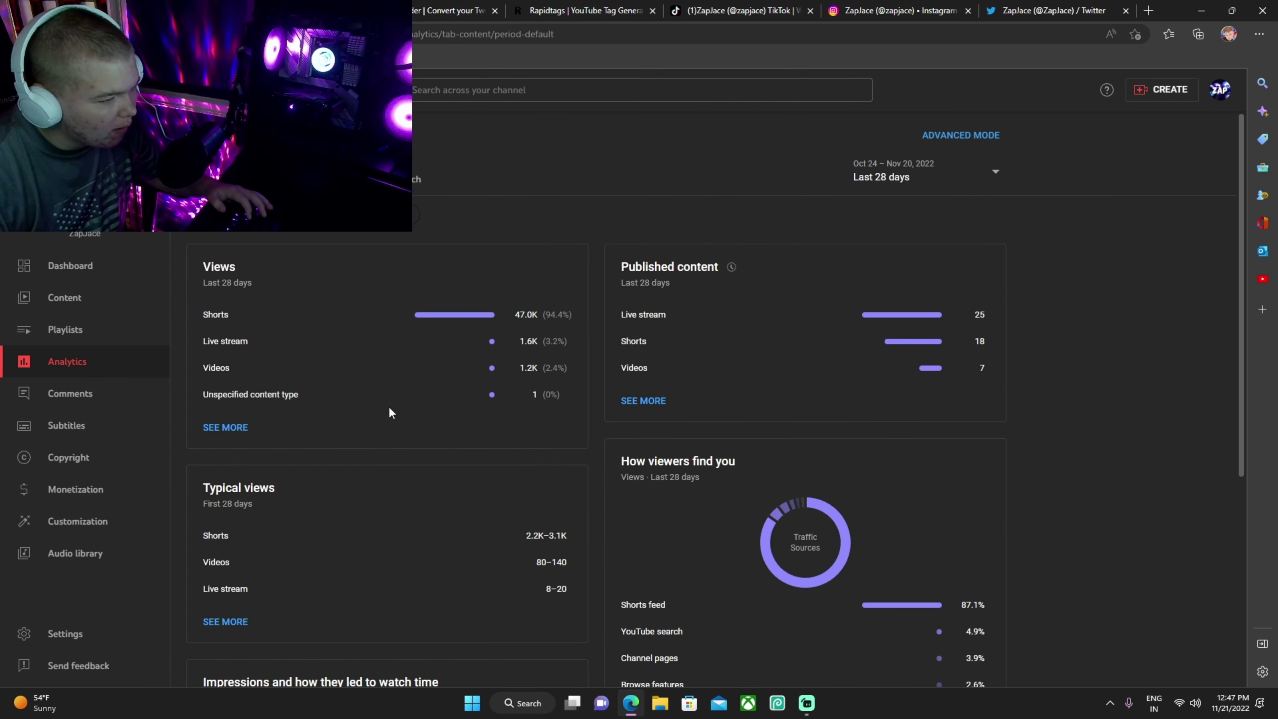
scroll(472, 455, "down", 5)
scroll(559, 454, "down", 1)
scroll(521, 435, "up", 6)
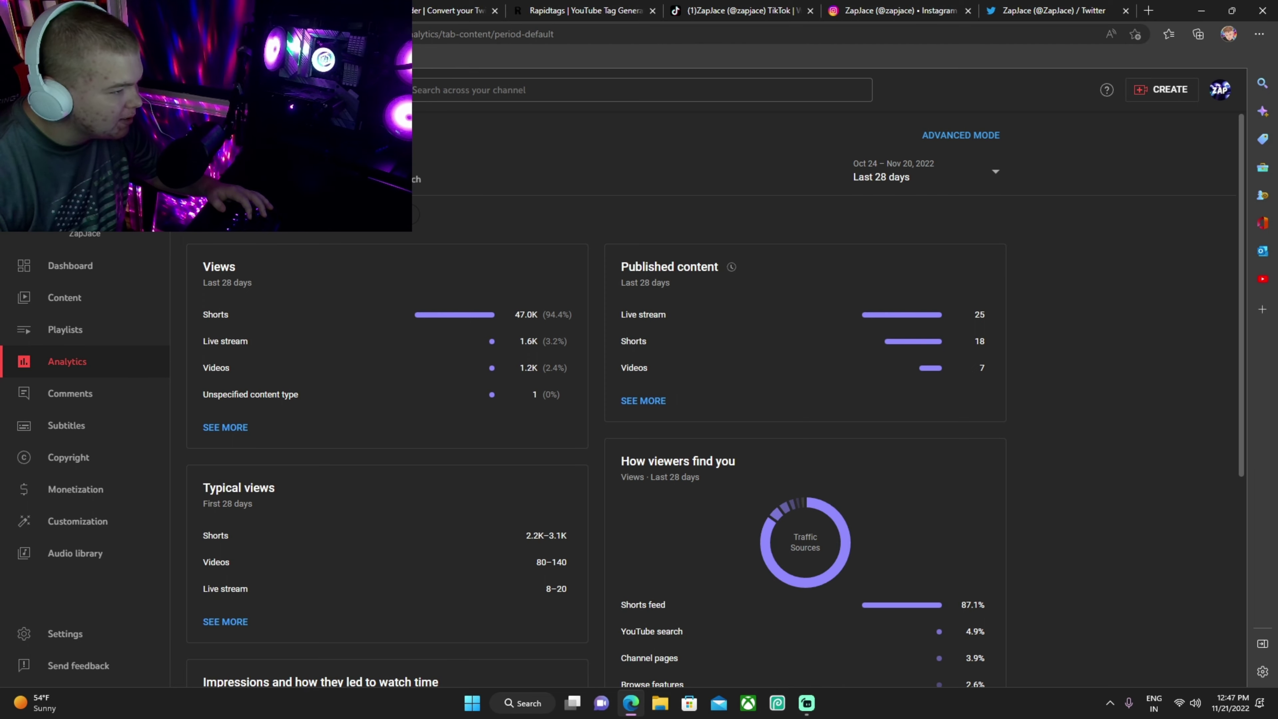
left_click(202, 179)
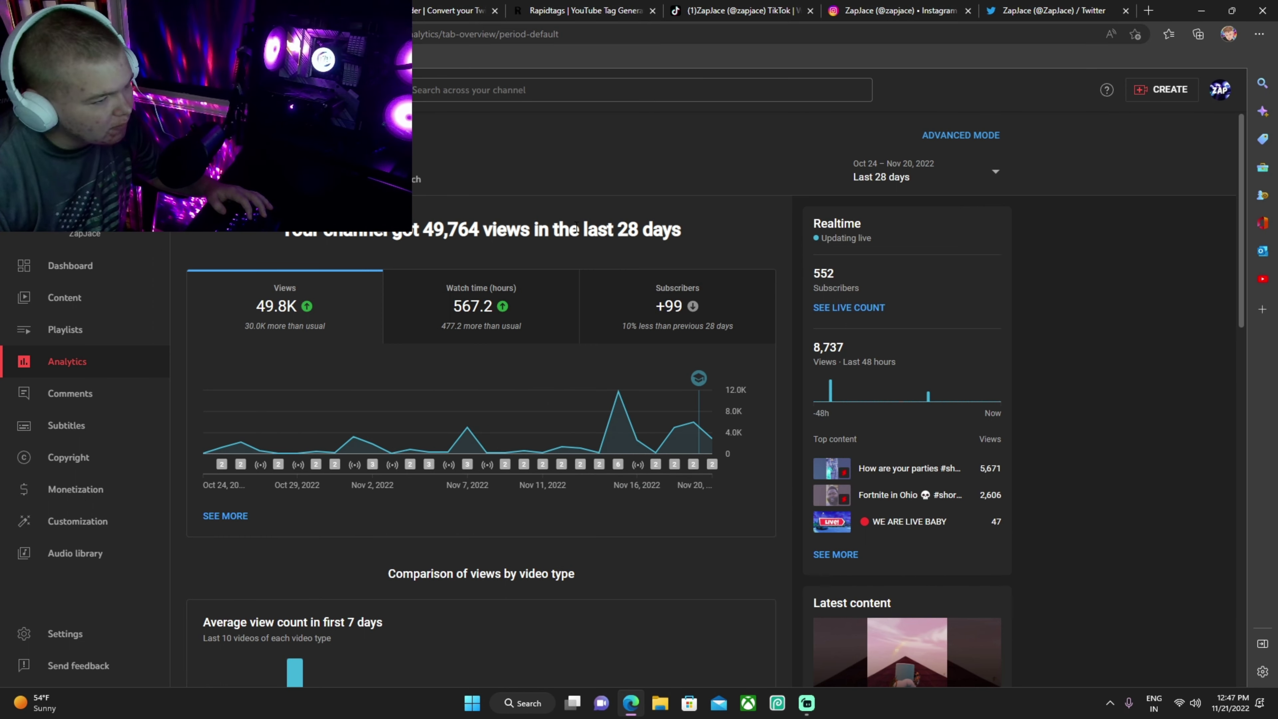
Step: Switch the date range through Last 90 days and Last 365 days to Lifetime
left_click(970, 190)
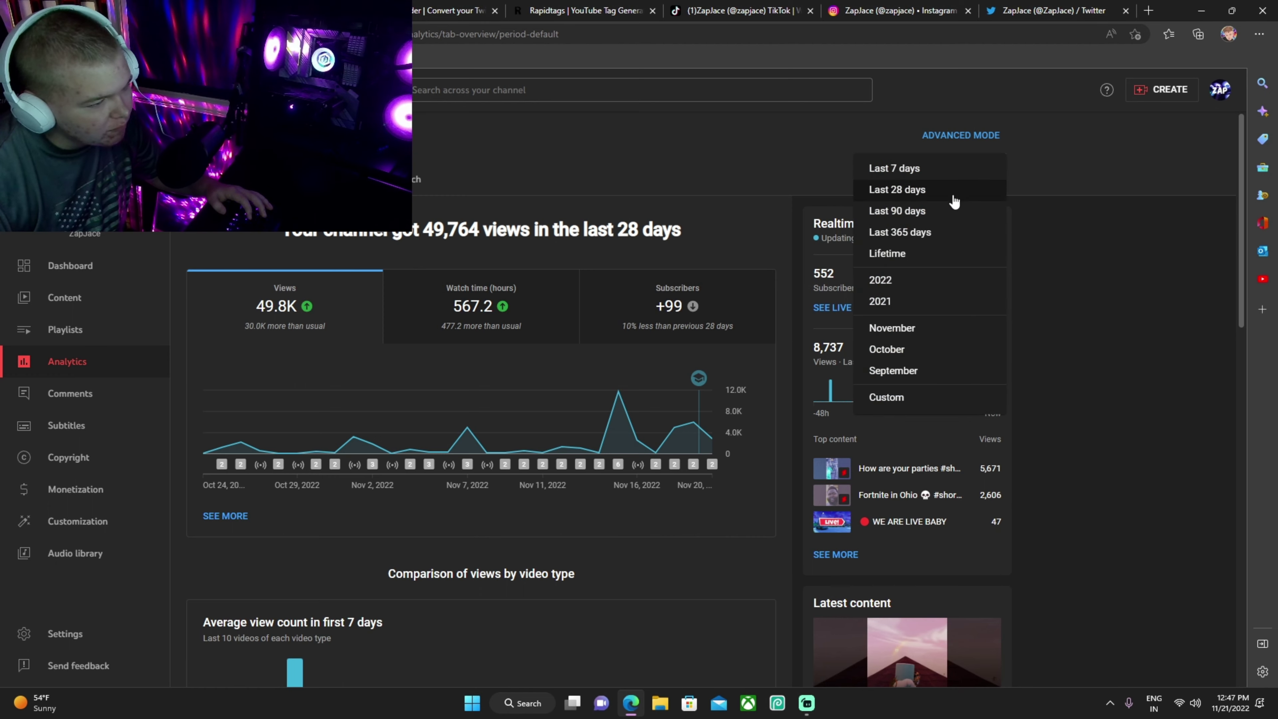
left_click(920, 217)
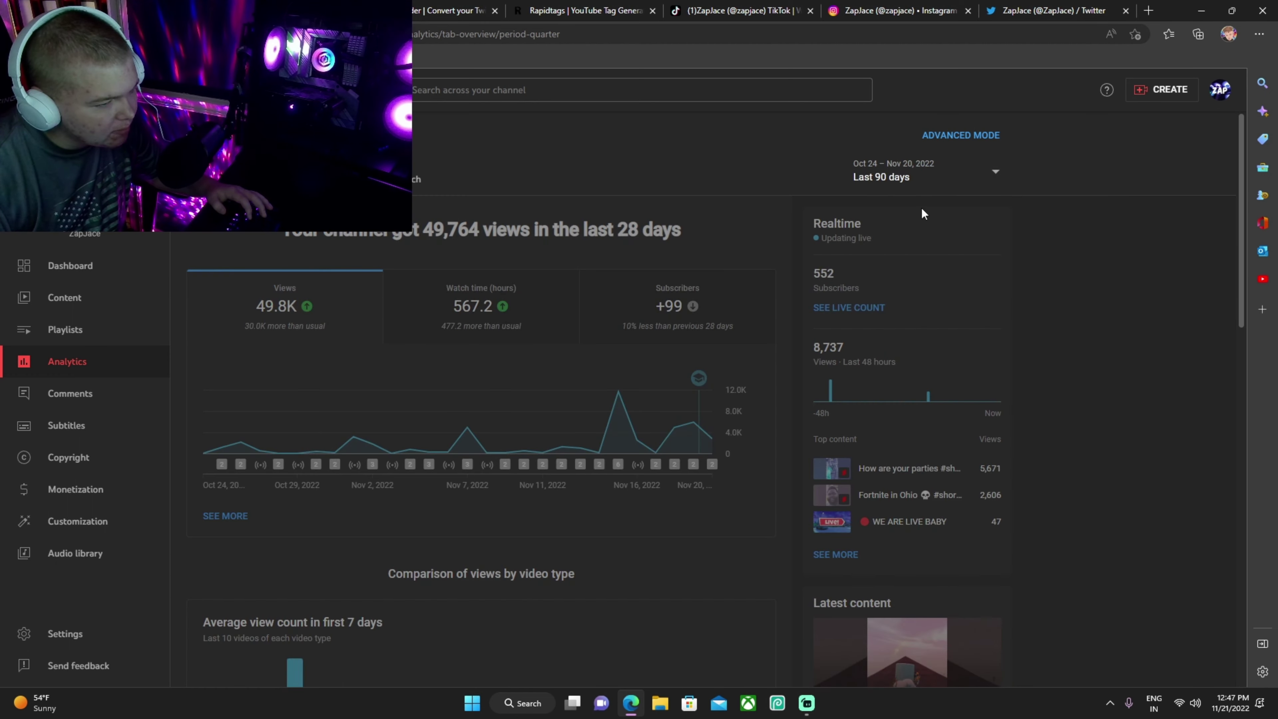
left_click(962, 176)
left_click(932, 234)
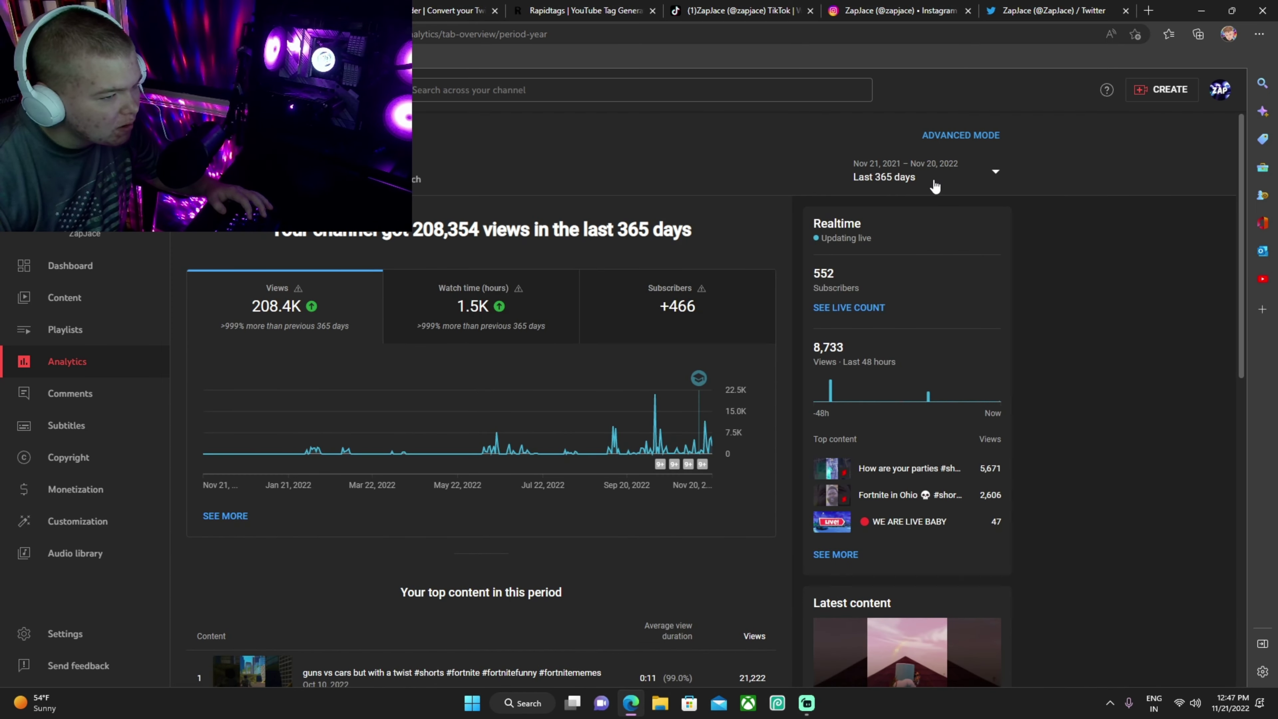
left_click(935, 185)
left_click(901, 251)
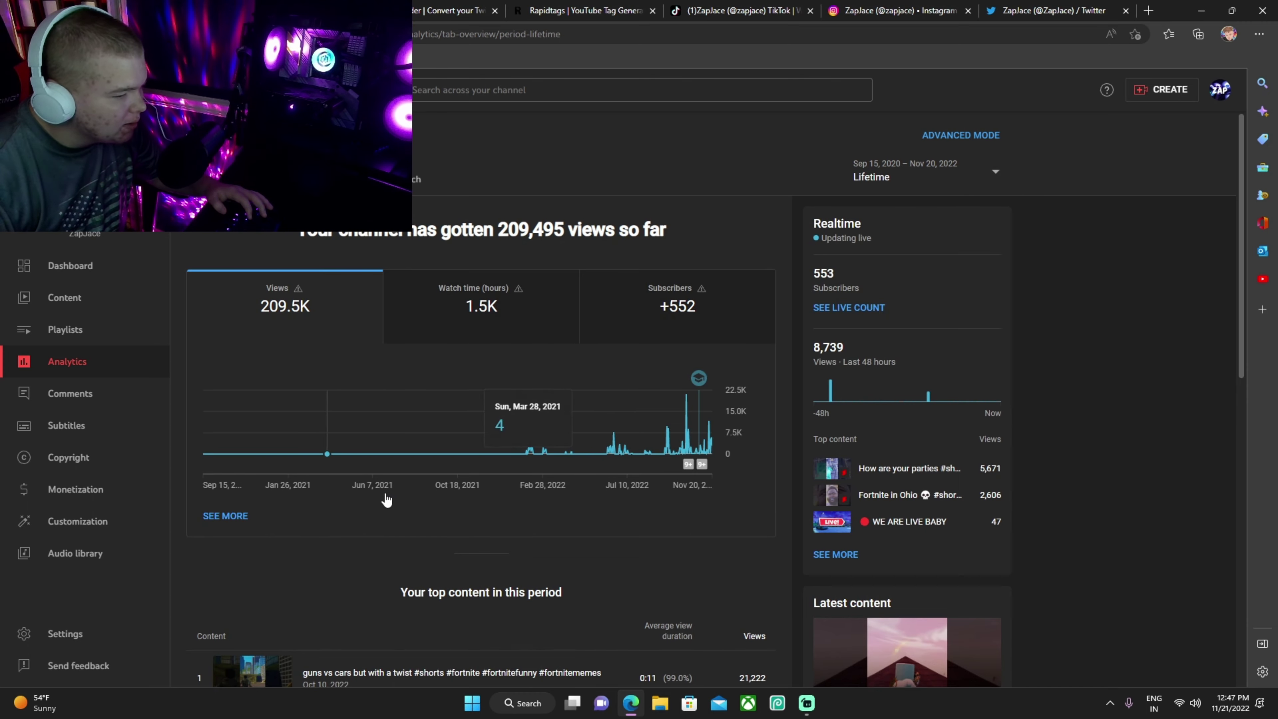
Step: Open Comments and view the Mentions tab
left_click(70, 401)
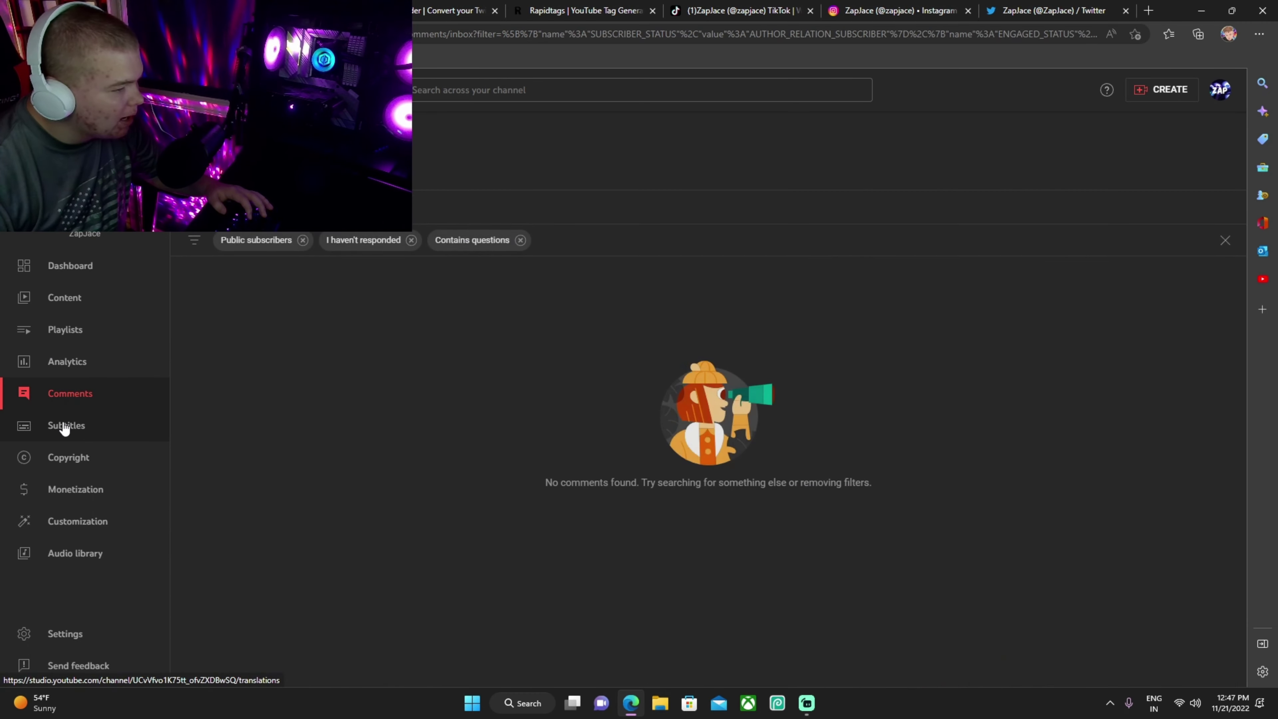
left_click(270, 207)
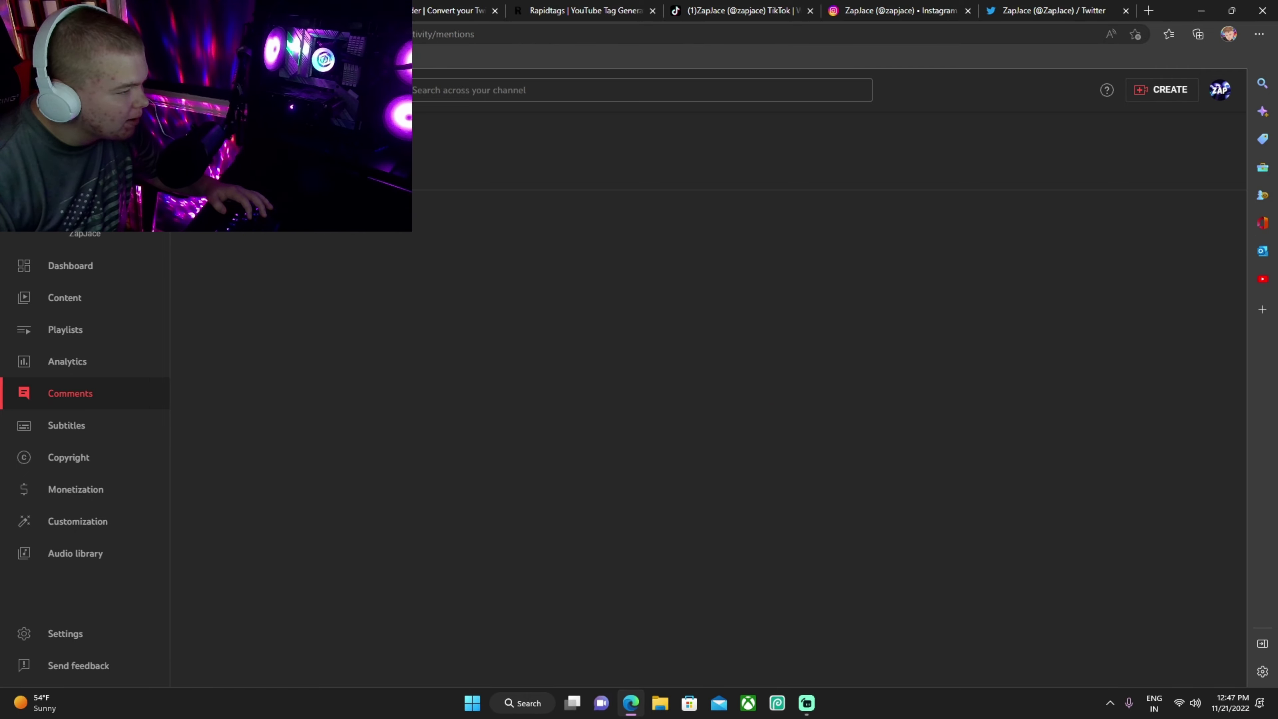
left_click(217, 207)
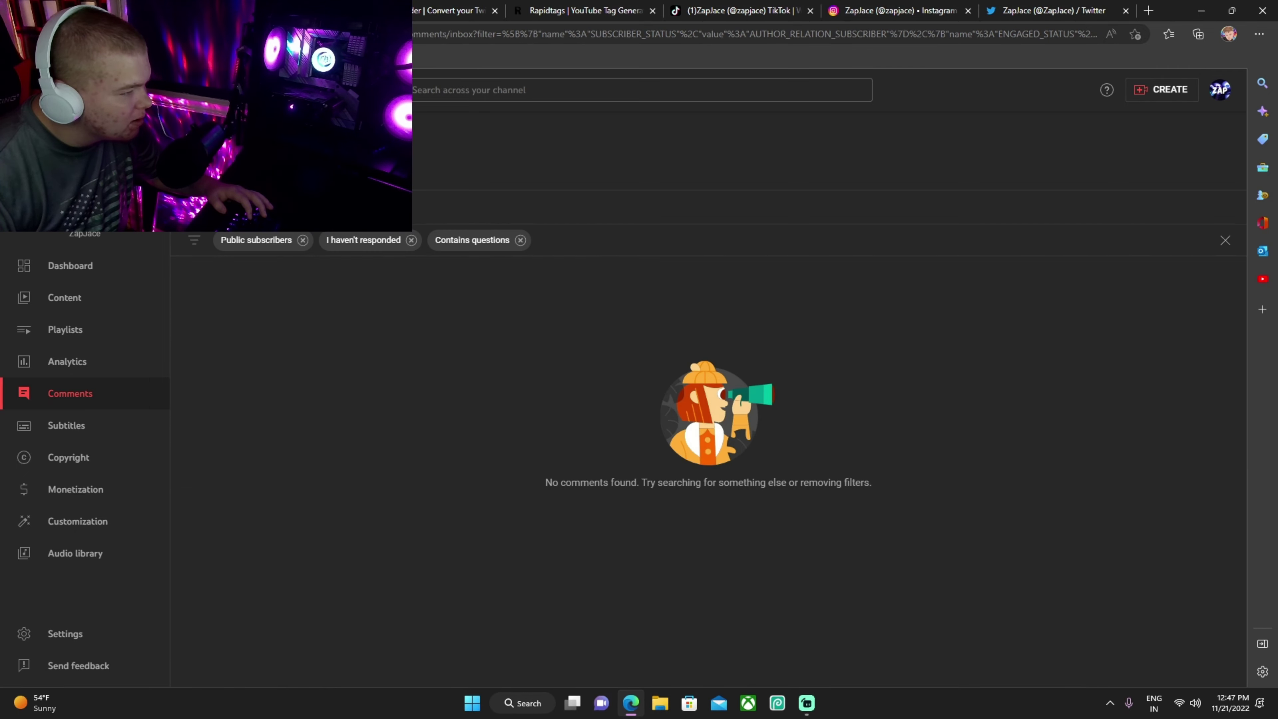
left_click(270, 207)
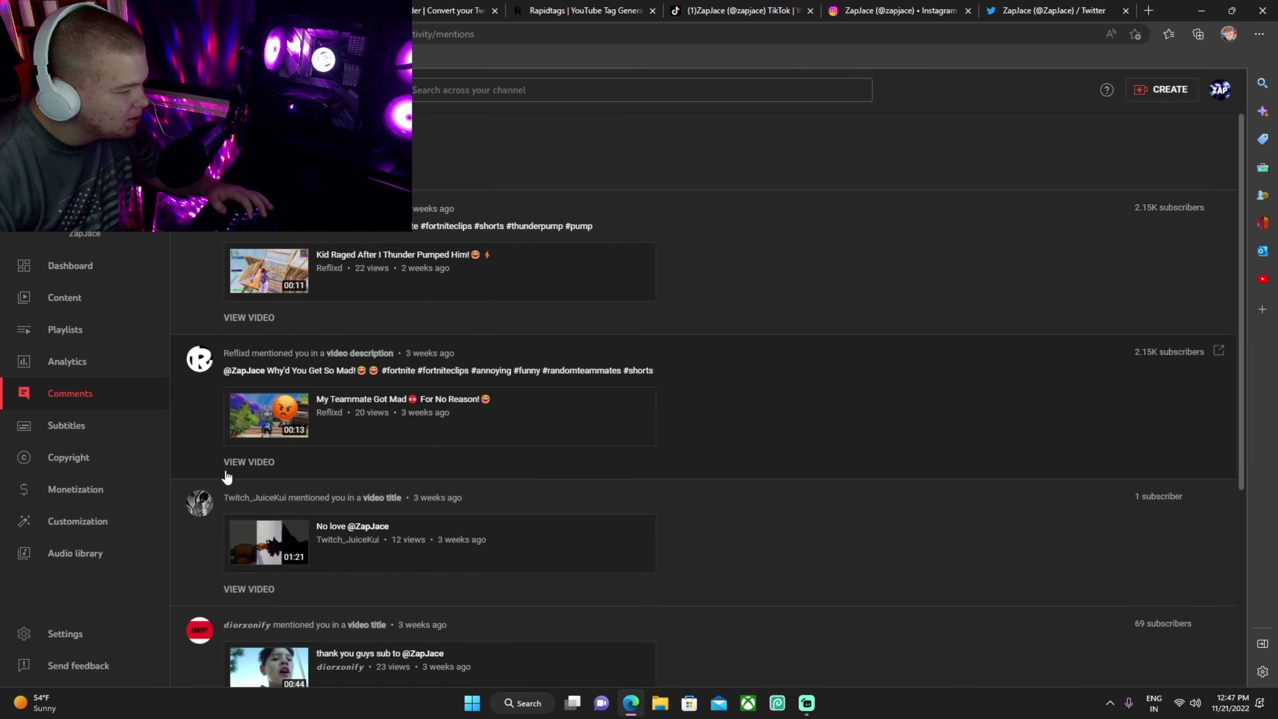
scroll(251, 538, "down", 6)
scroll(270, 554, "up", 5)
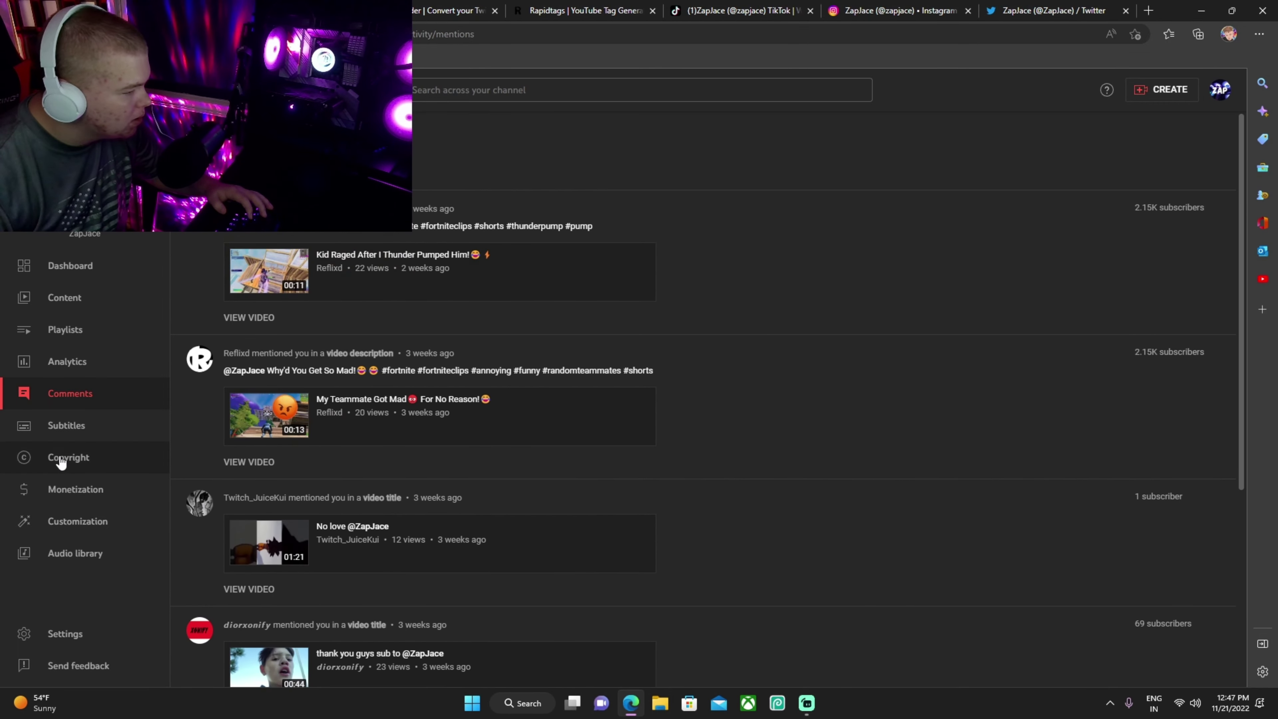
Step: Pass through Subtitles to the Copyright page with no takedown requests
left_click(55, 427)
left_click(70, 458)
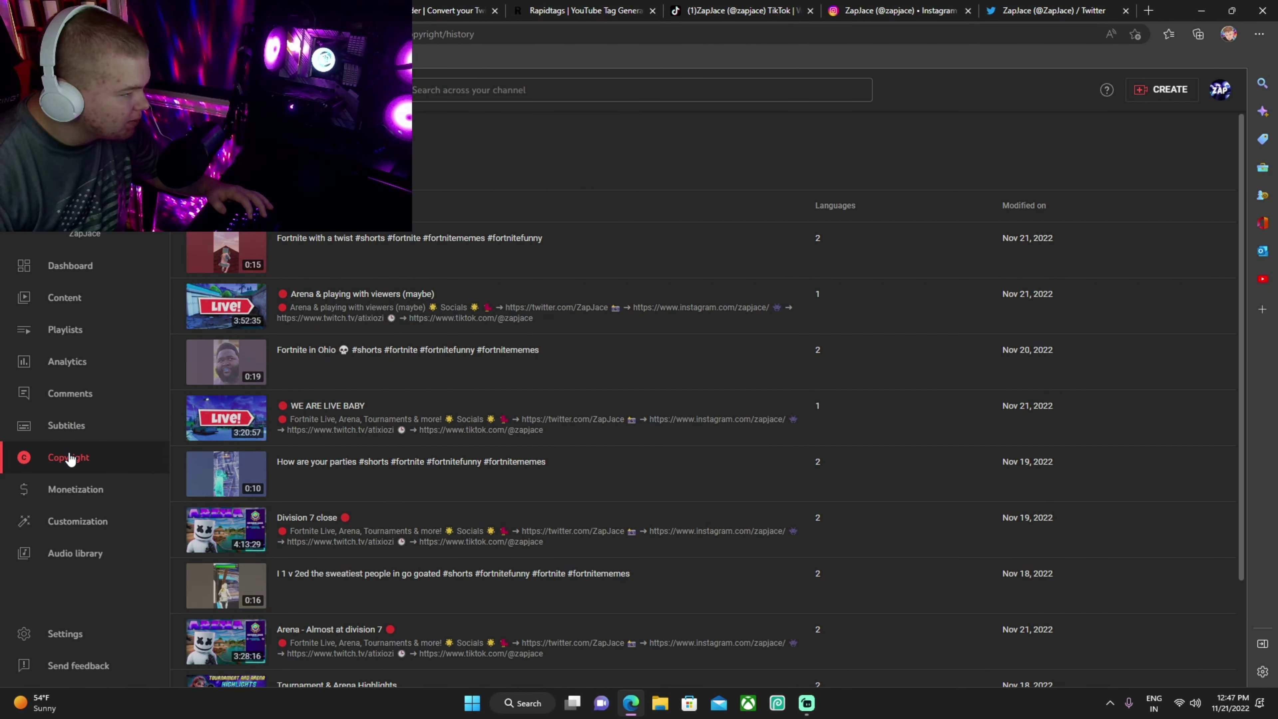
right_click(85, 498)
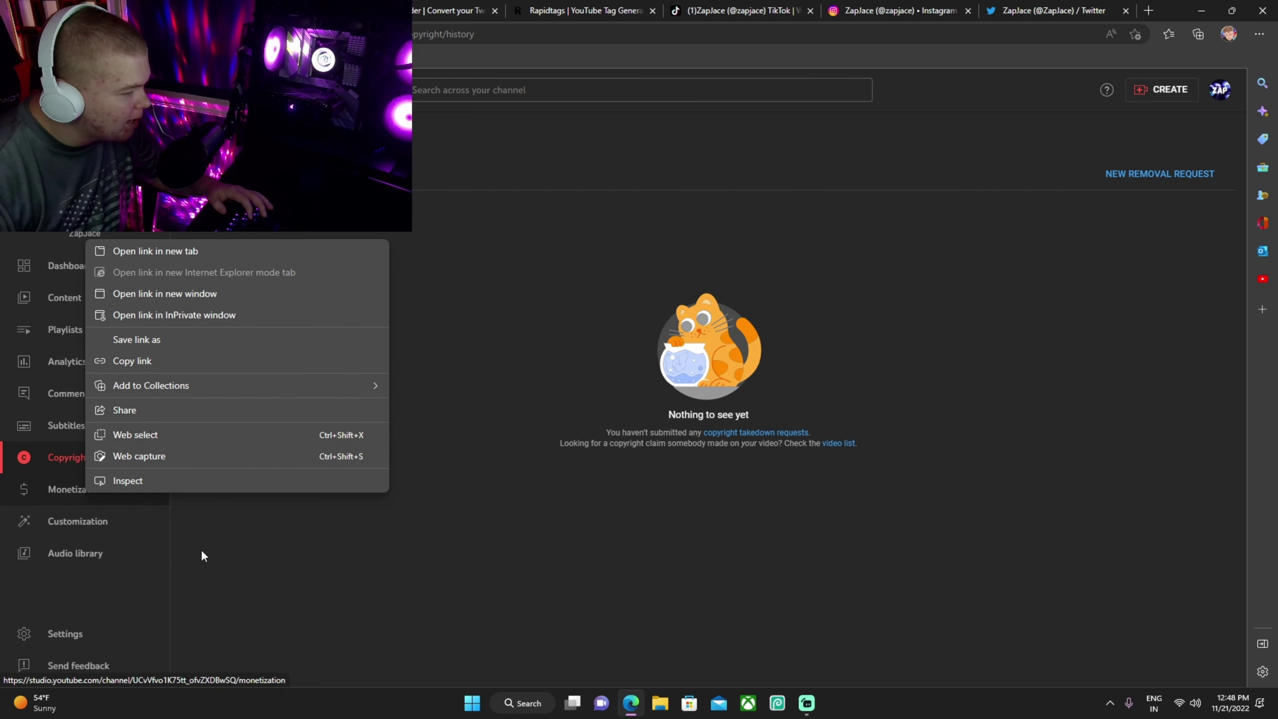
left_click(201, 550)
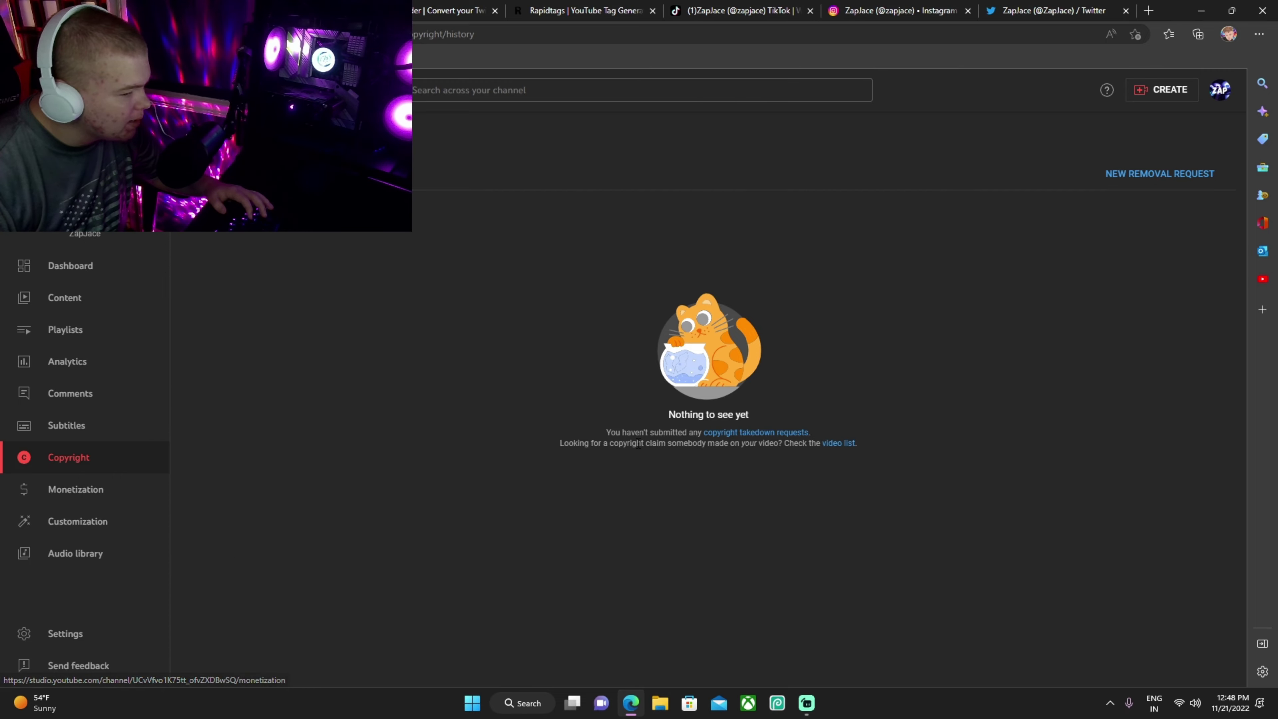
Step: Filter the content list to videos with copyright claims and scroll through them
left_click(847, 450)
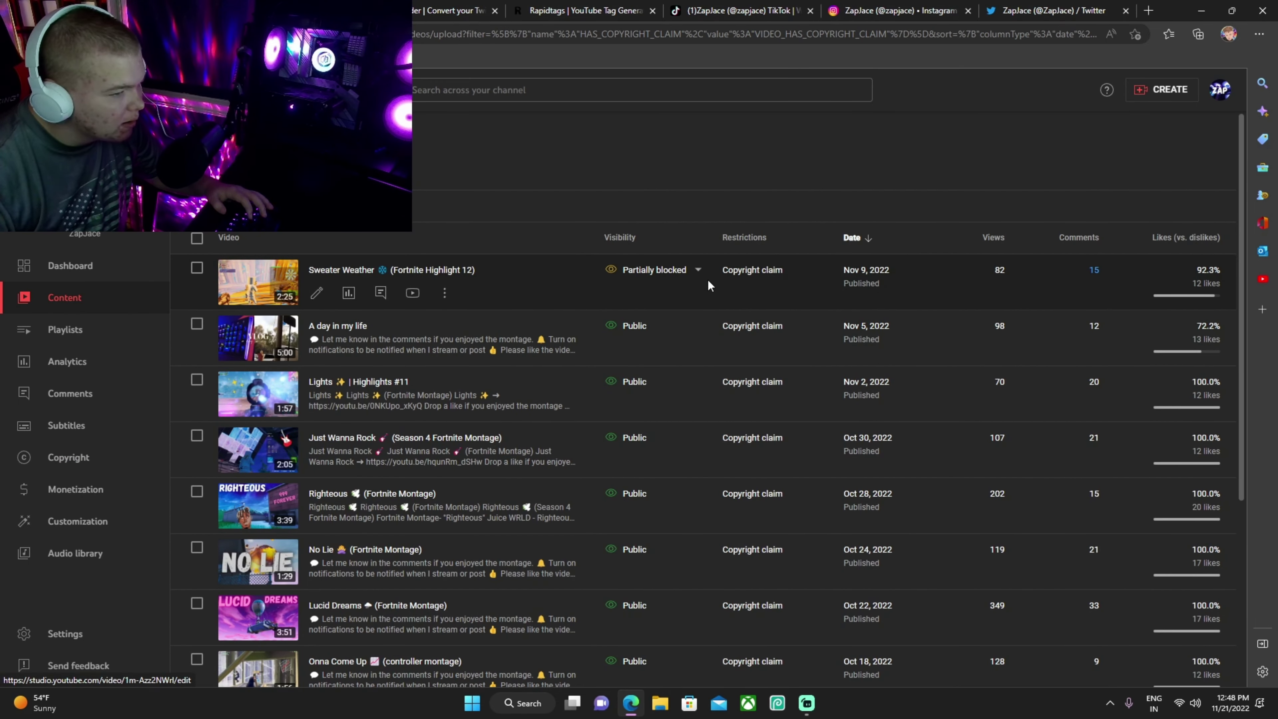
mouse_move(728, 275)
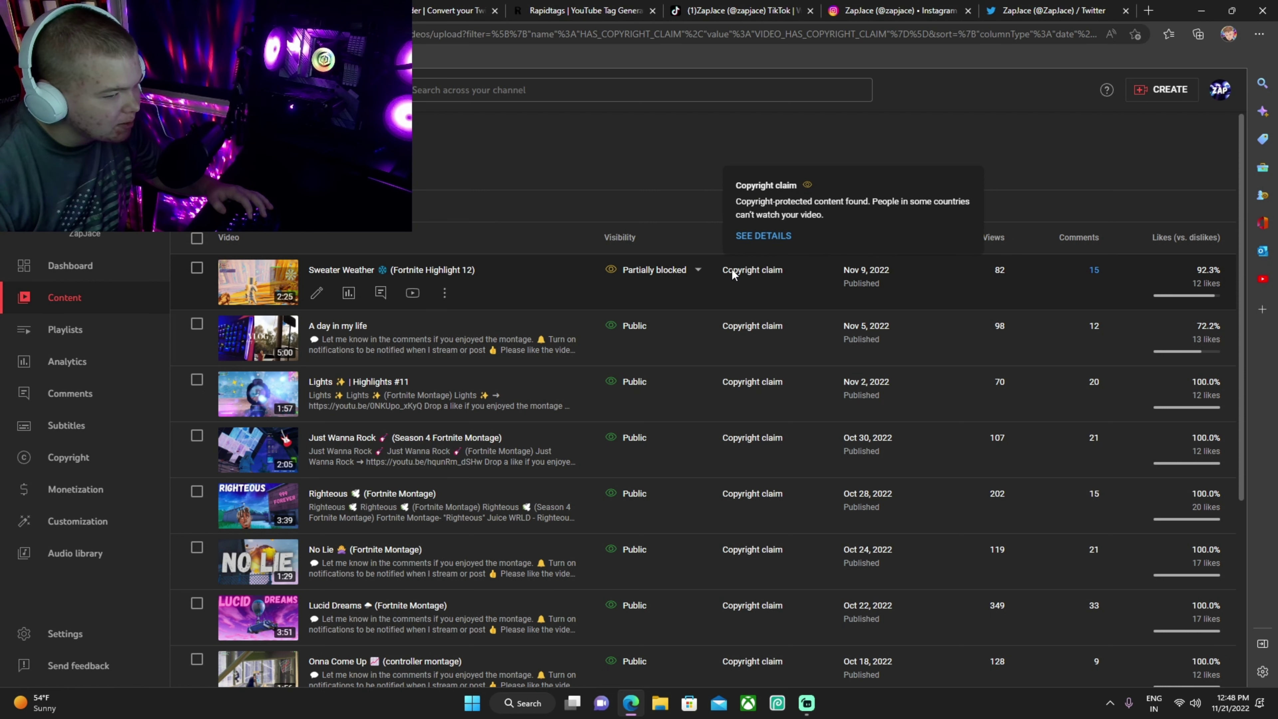
right_click(731, 268)
left_click(664, 150)
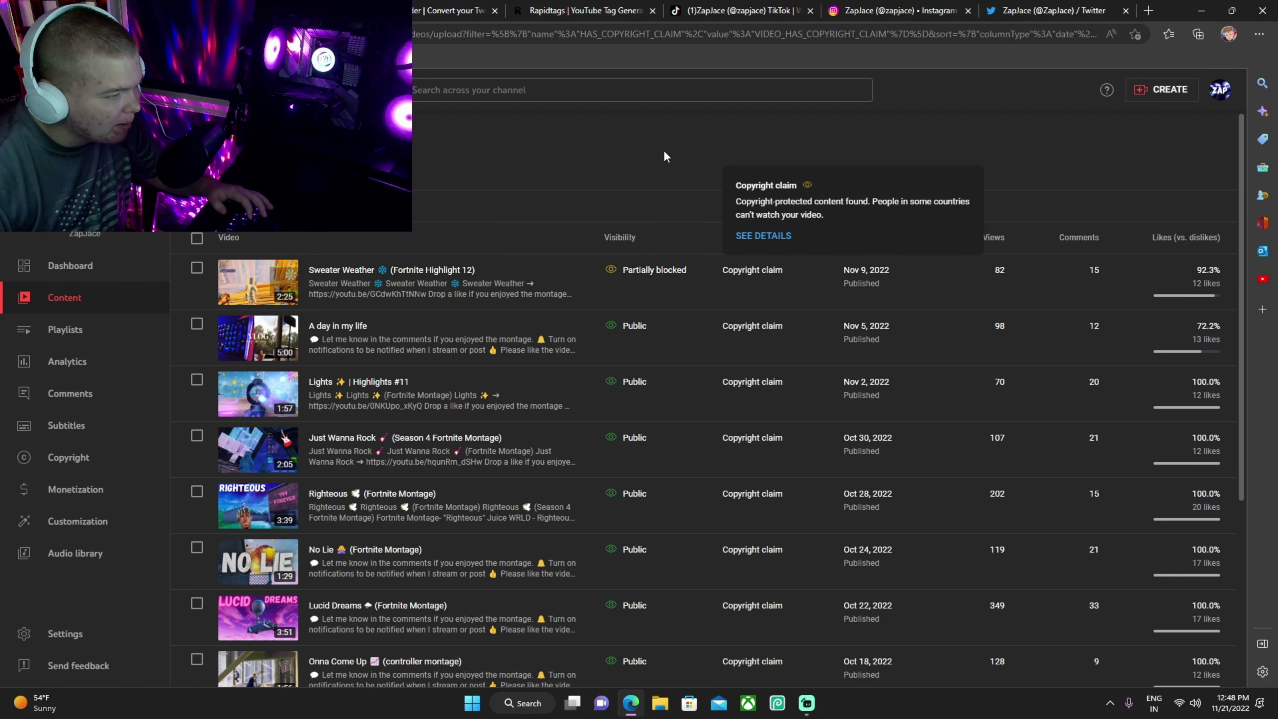
scroll(599, 356, "down", 5)
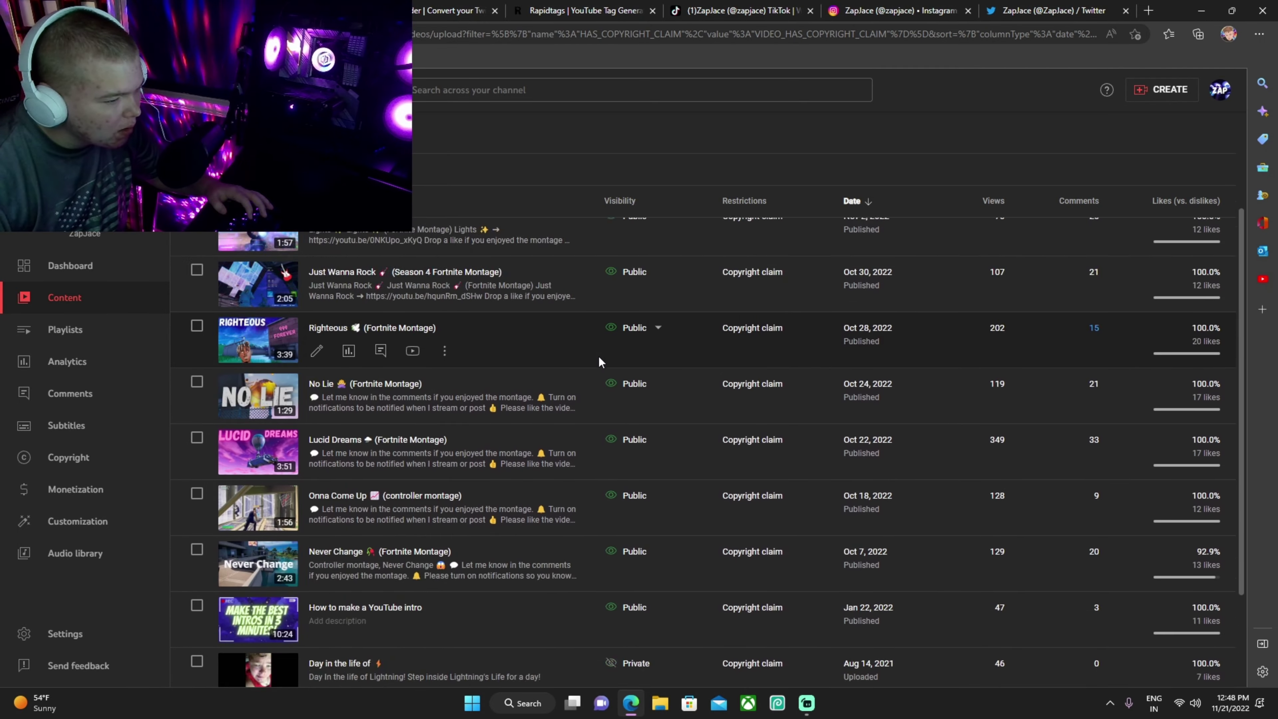
scroll(620, 365, "up", 5)
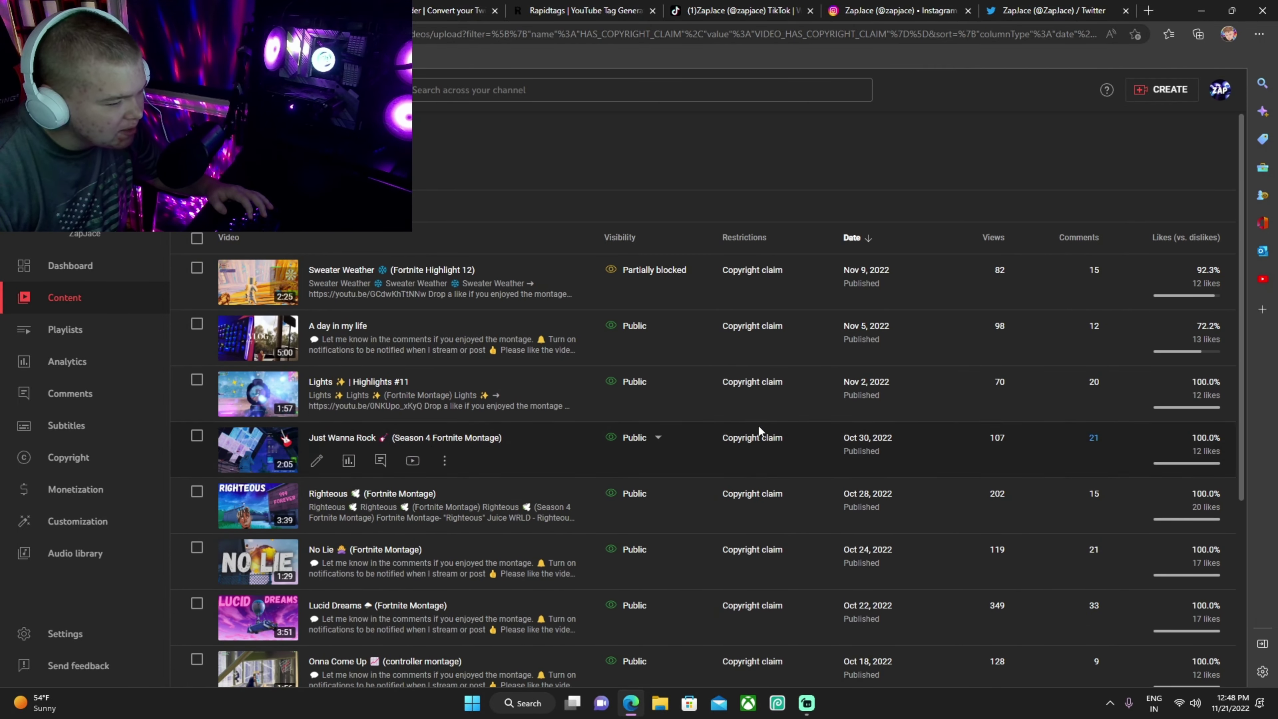
scroll(754, 443, "down", 3)
scroll(779, 612, "down", 3)
scroll(758, 544, "up", 4)
Step: View the copyright claim details for Lucid Dreams
mouse_move(750, 507)
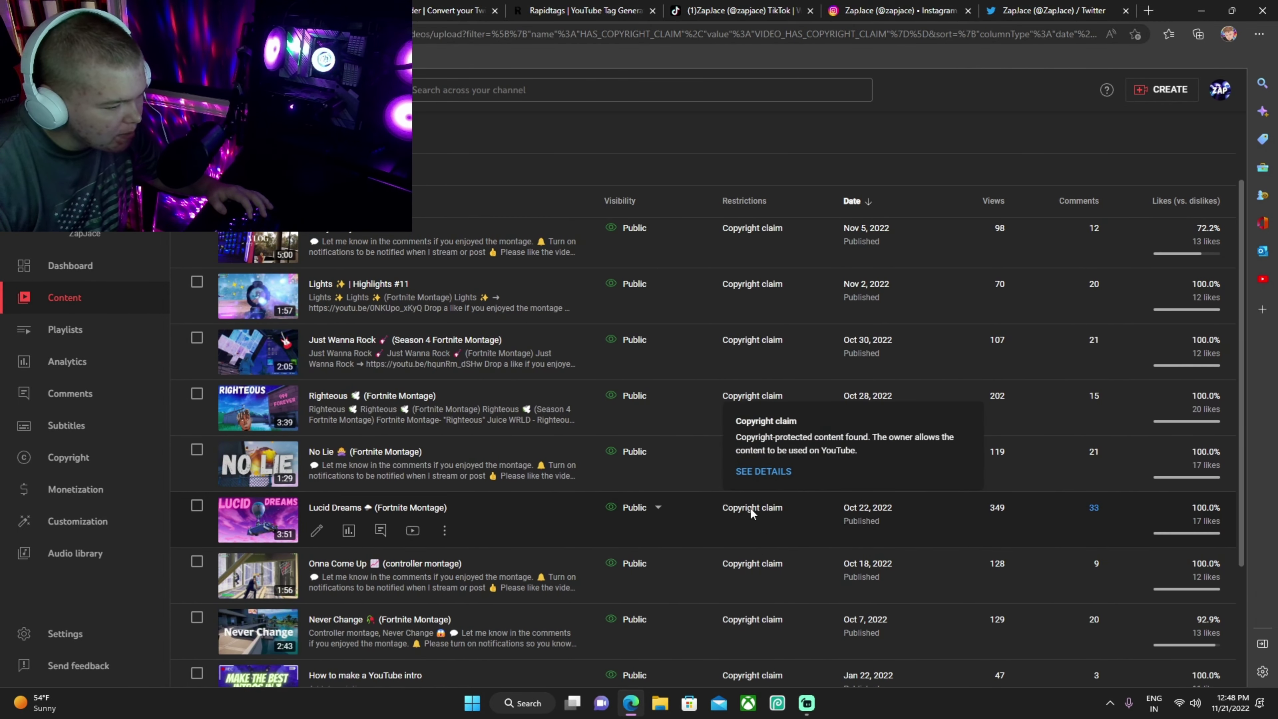
left_click(762, 474)
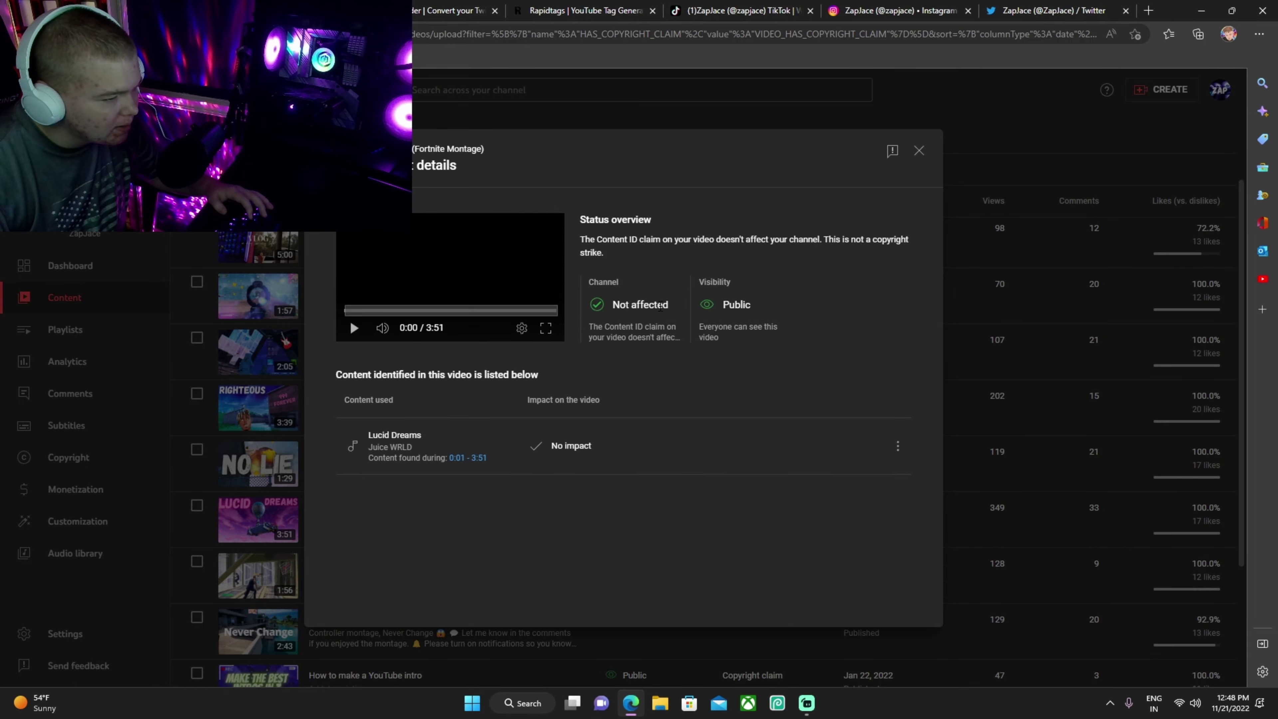
left_click(919, 152)
scroll(549, 529, "up", 1)
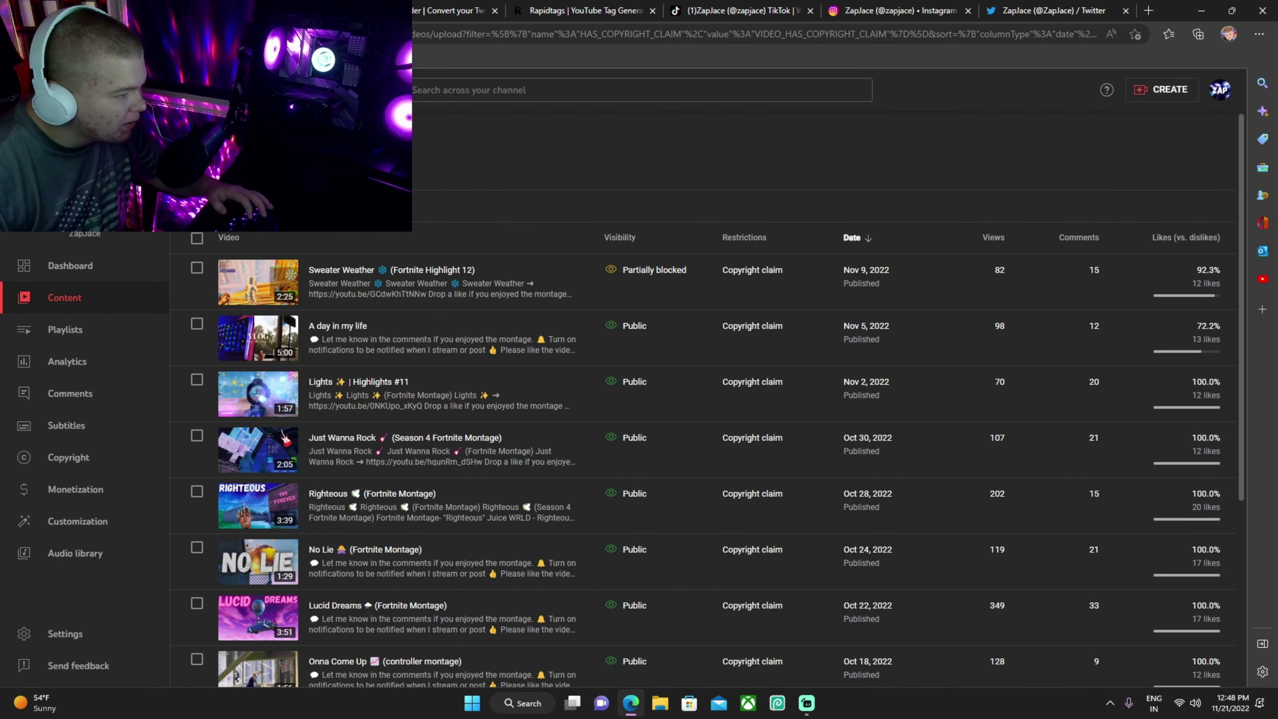
Step: Check claim details on two live replays, then return to the claim-filtered uploads
left_click(281, 204)
mouse_move(730, 288)
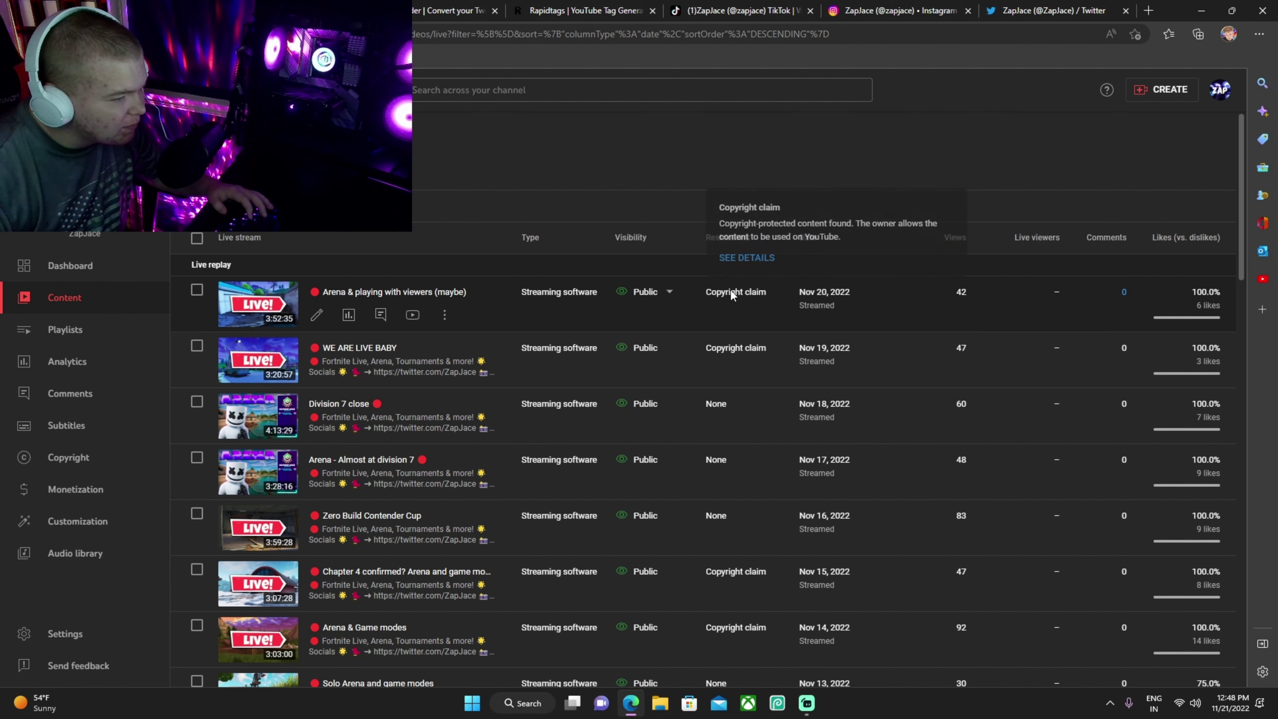
left_click(746, 334)
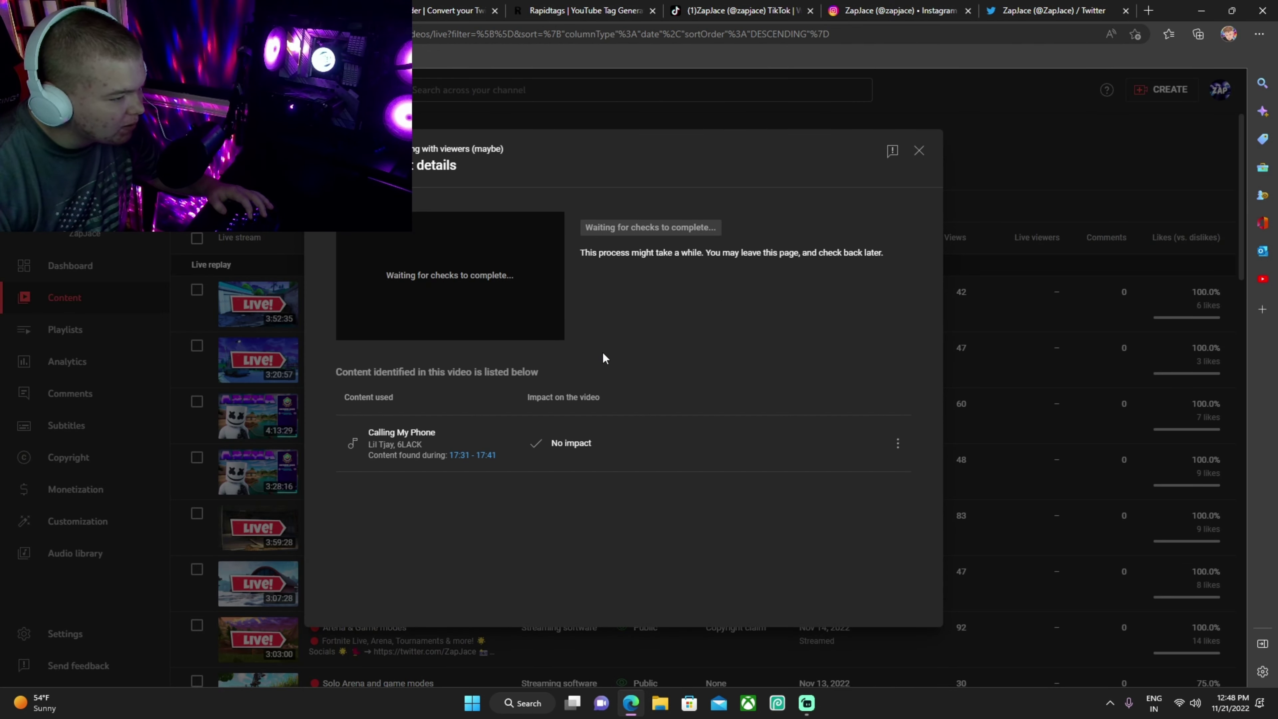
left_click(919, 150)
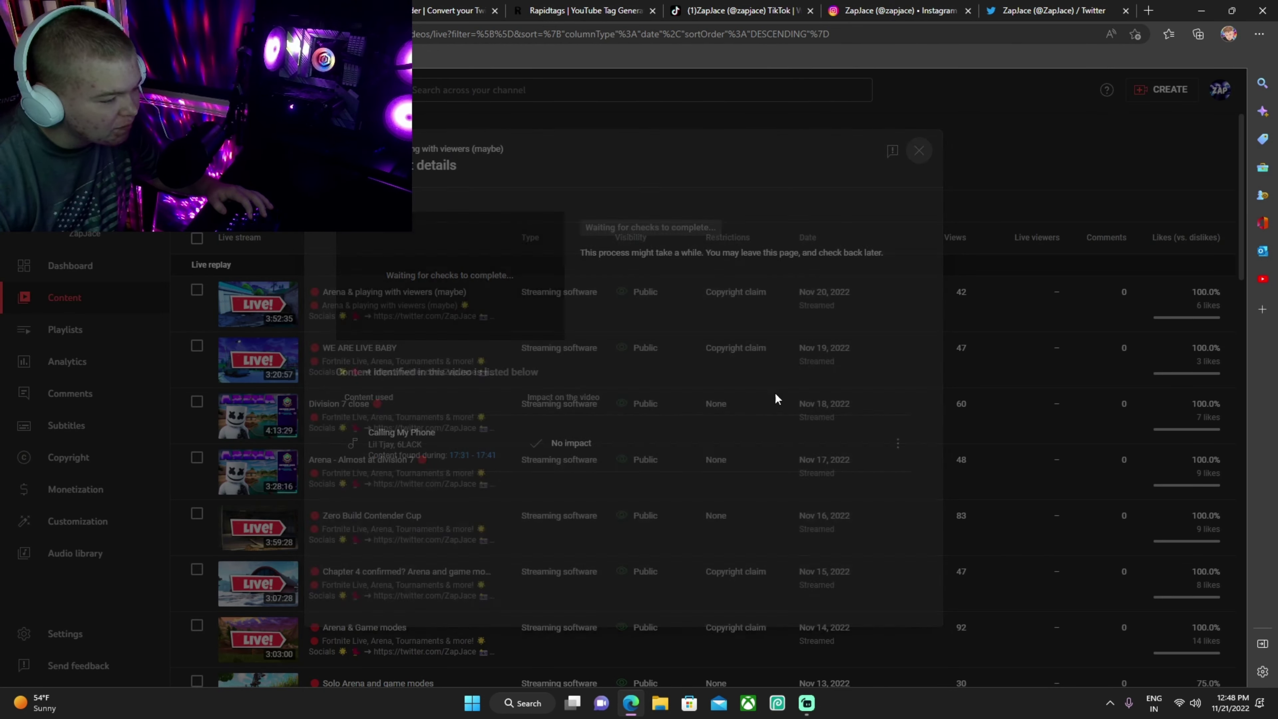
mouse_move(731, 344)
left_click(746, 315)
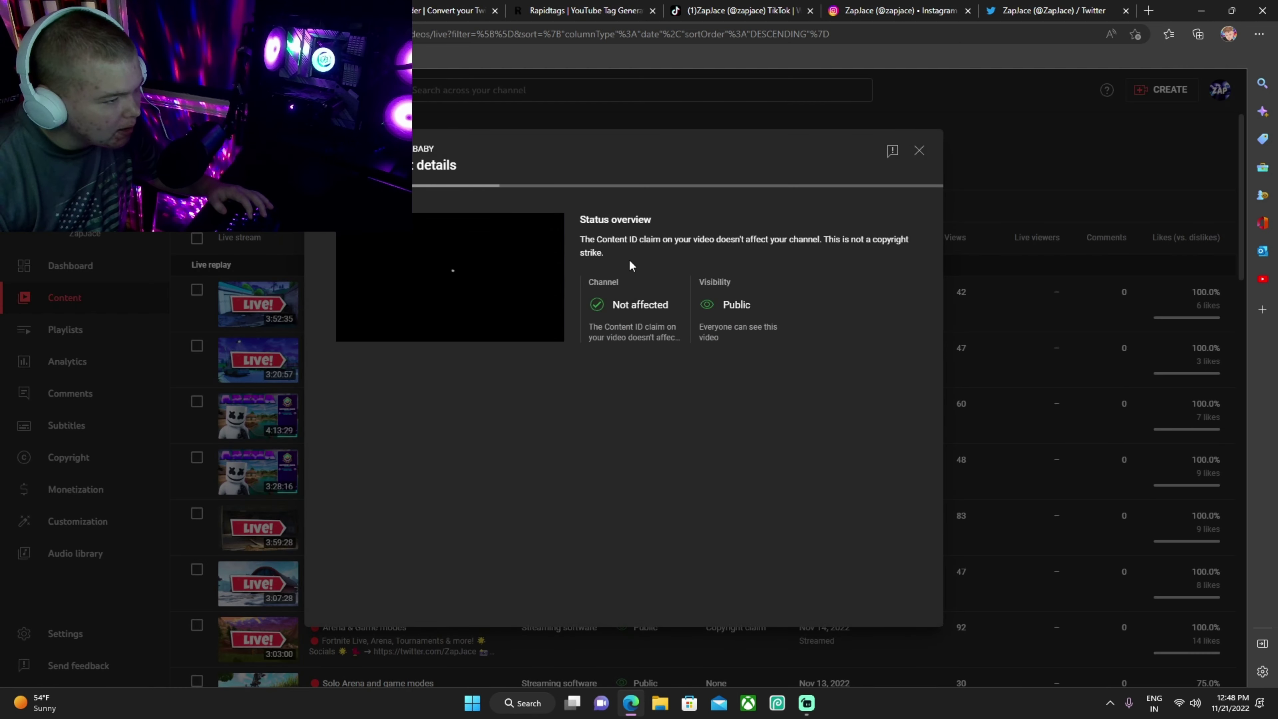
left_click(919, 152)
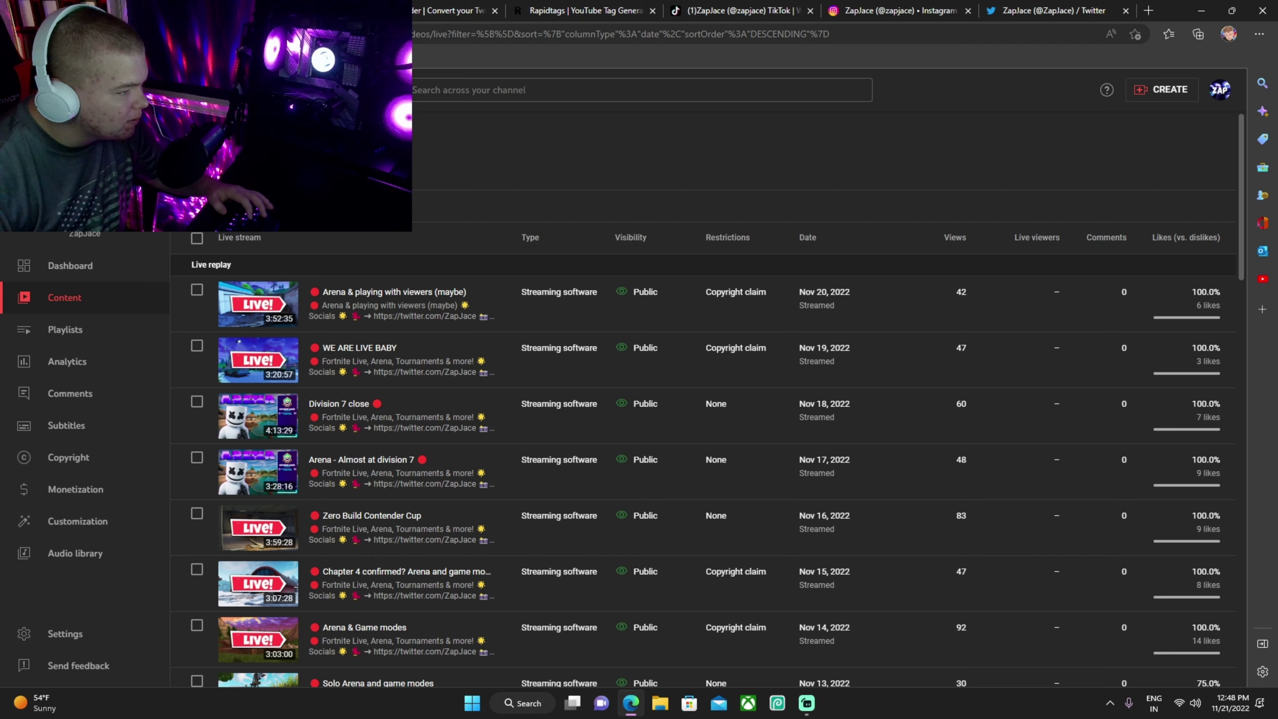
key("alt+Left")
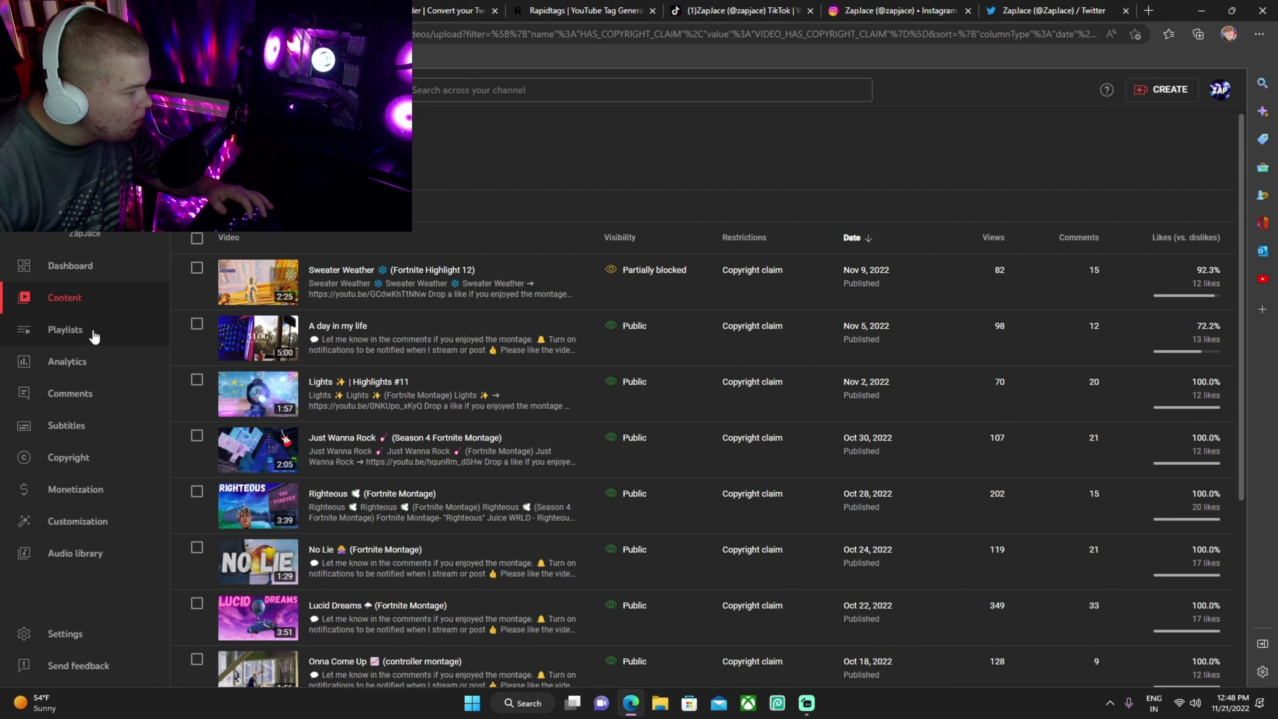
Step: Reach the Monetization page showing 552/1,000 subscribers and 734/4,000 watch hours
left_click(91, 331)
left_click(81, 363)
left_click(75, 468)
left_click(83, 491)
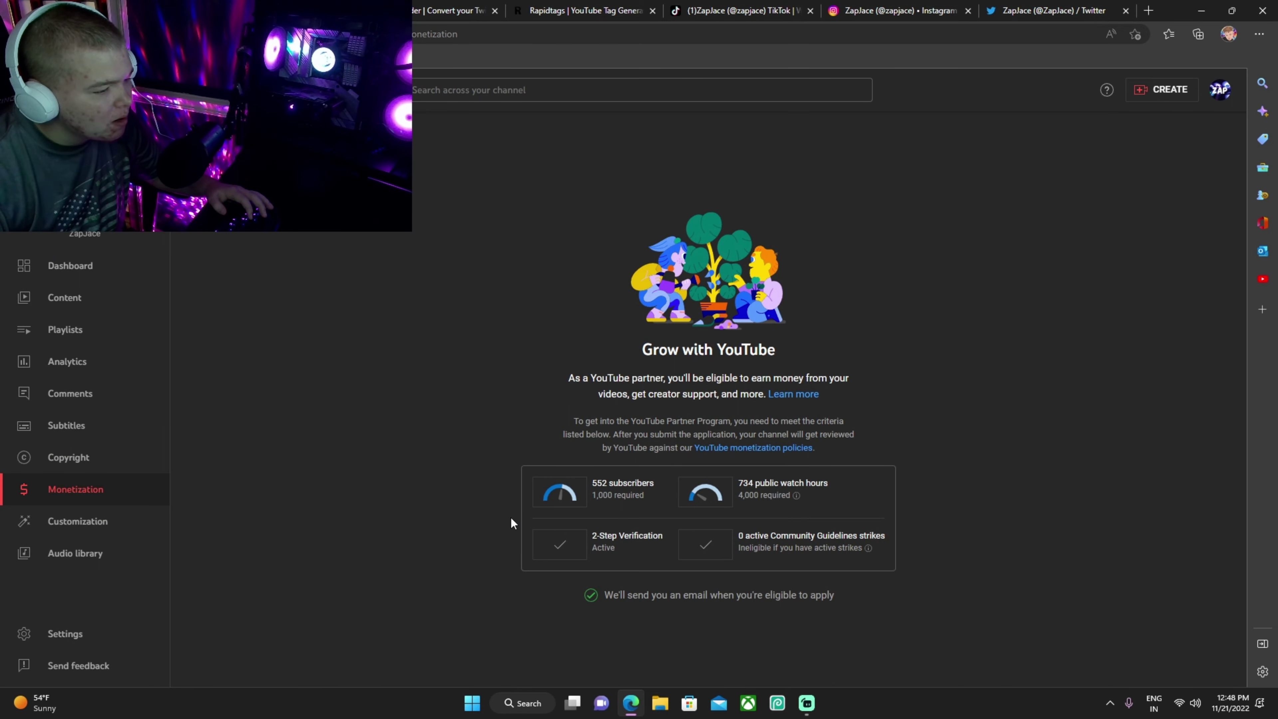
right_click(615, 546)
left_click(408, 534)
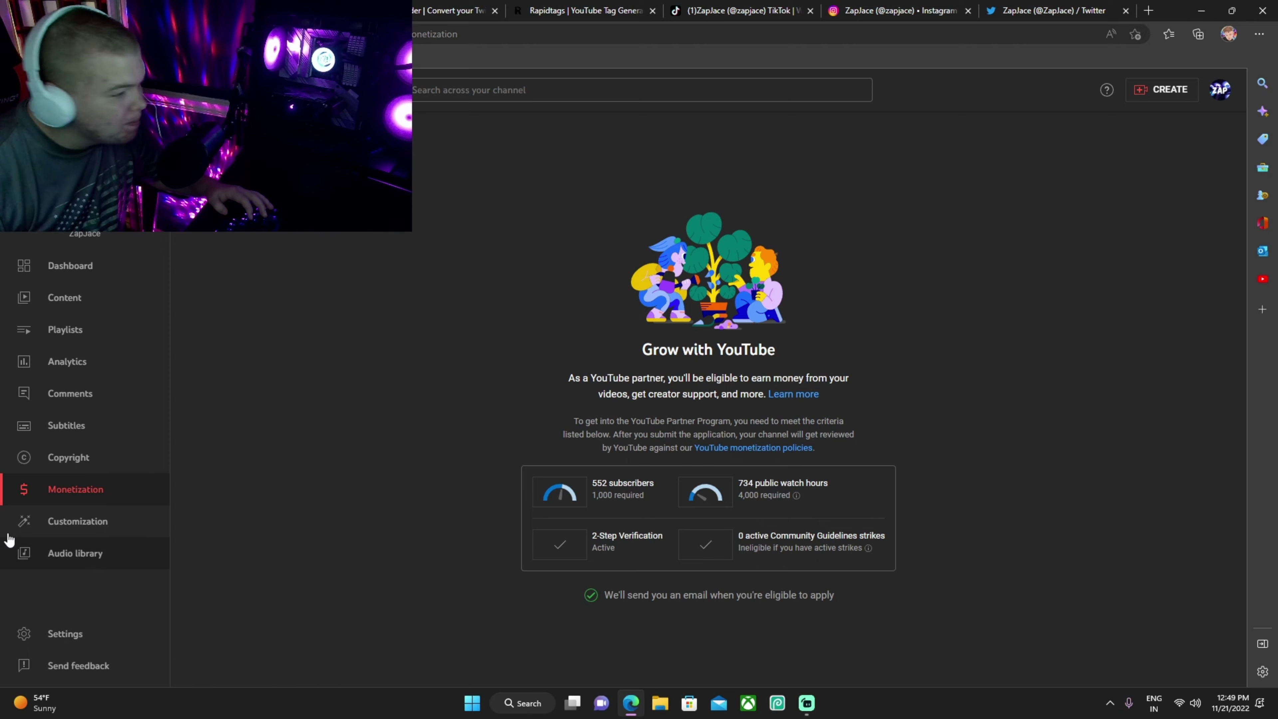
Step: Scroll through Customization's Layout sections, then switch to Branding for picture, banner and watermark
left_click(71, 522)
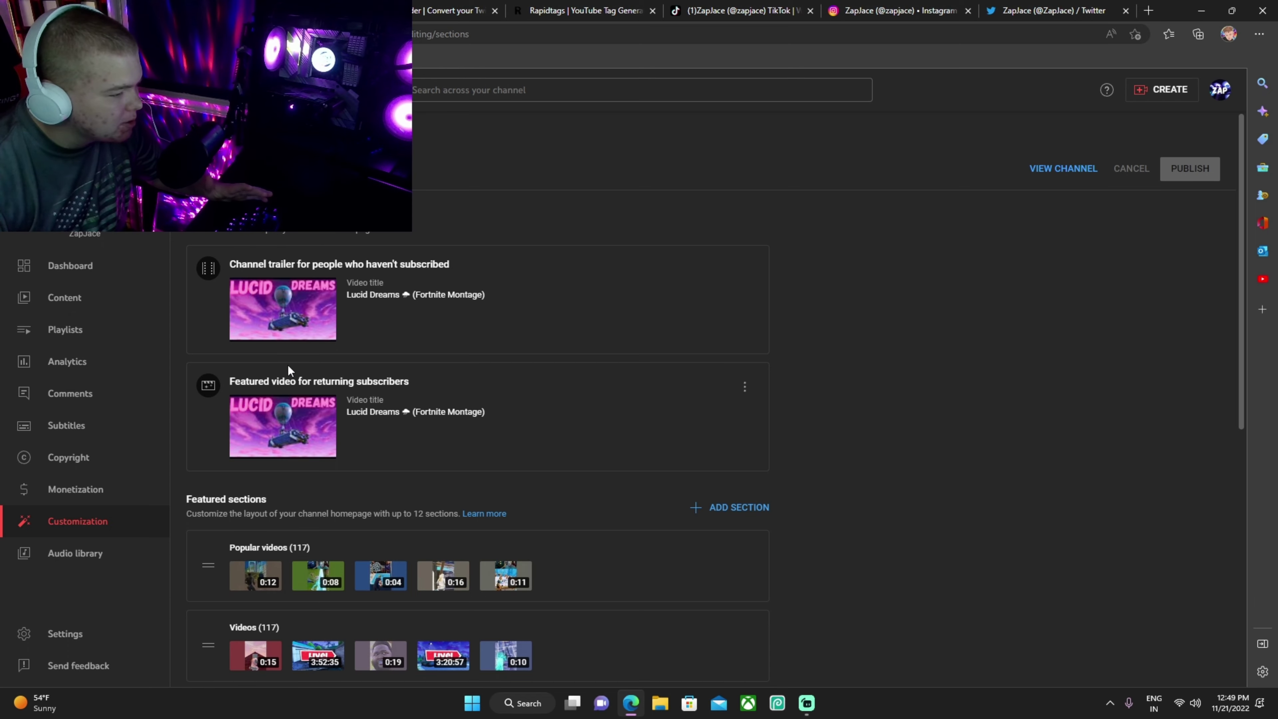
scroll(287, 365, "down", 5)
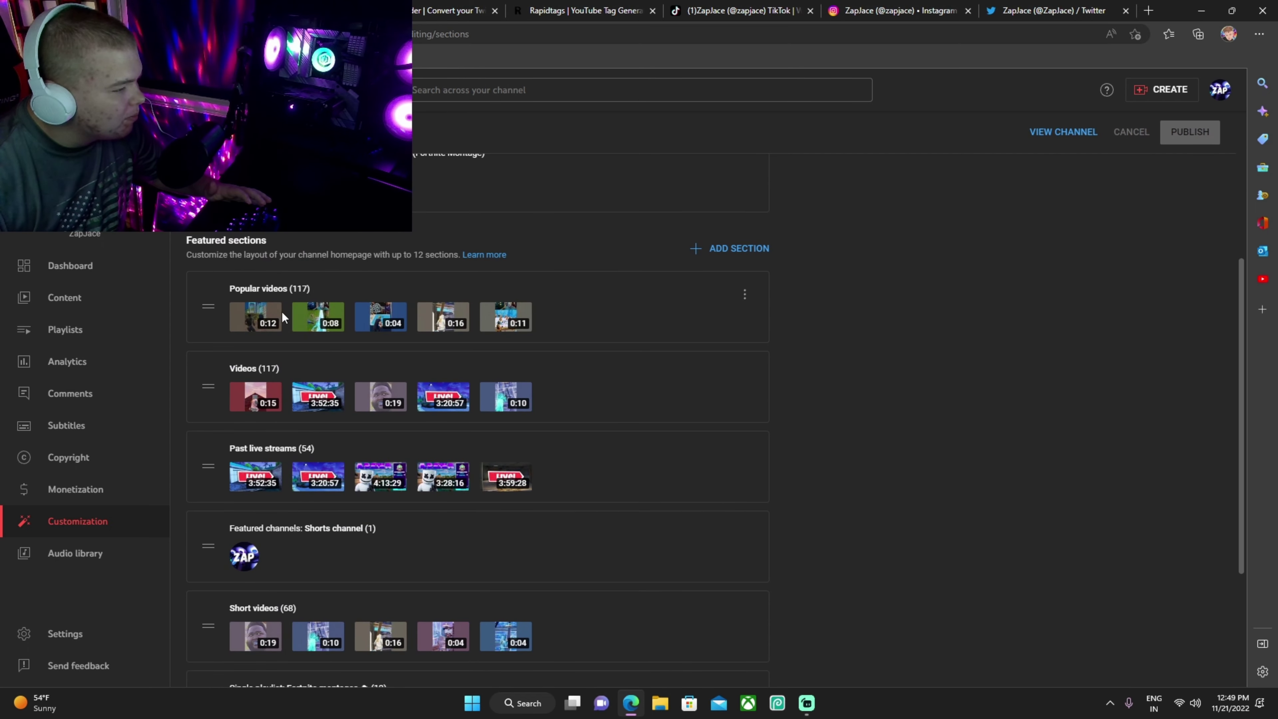
scroll(283, 317, "down", 2)
scroll(293, 298, "down", 2)
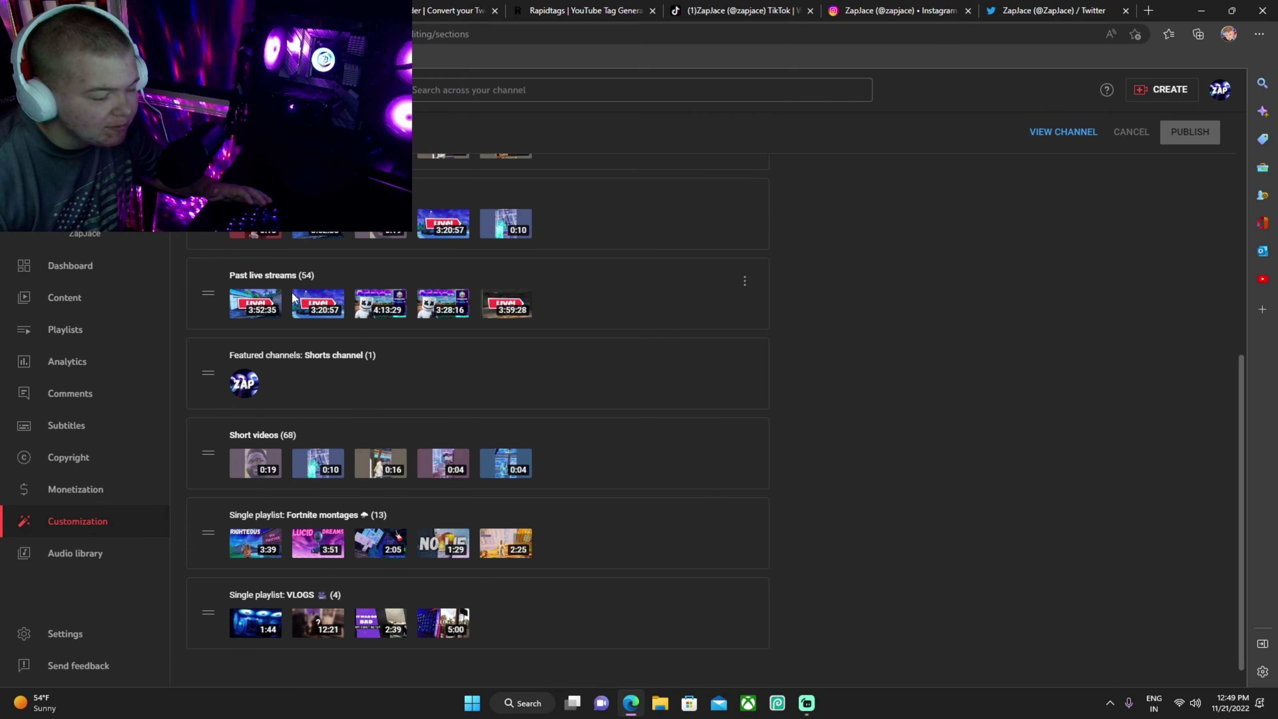
scroll(293, 298, "down", 1)
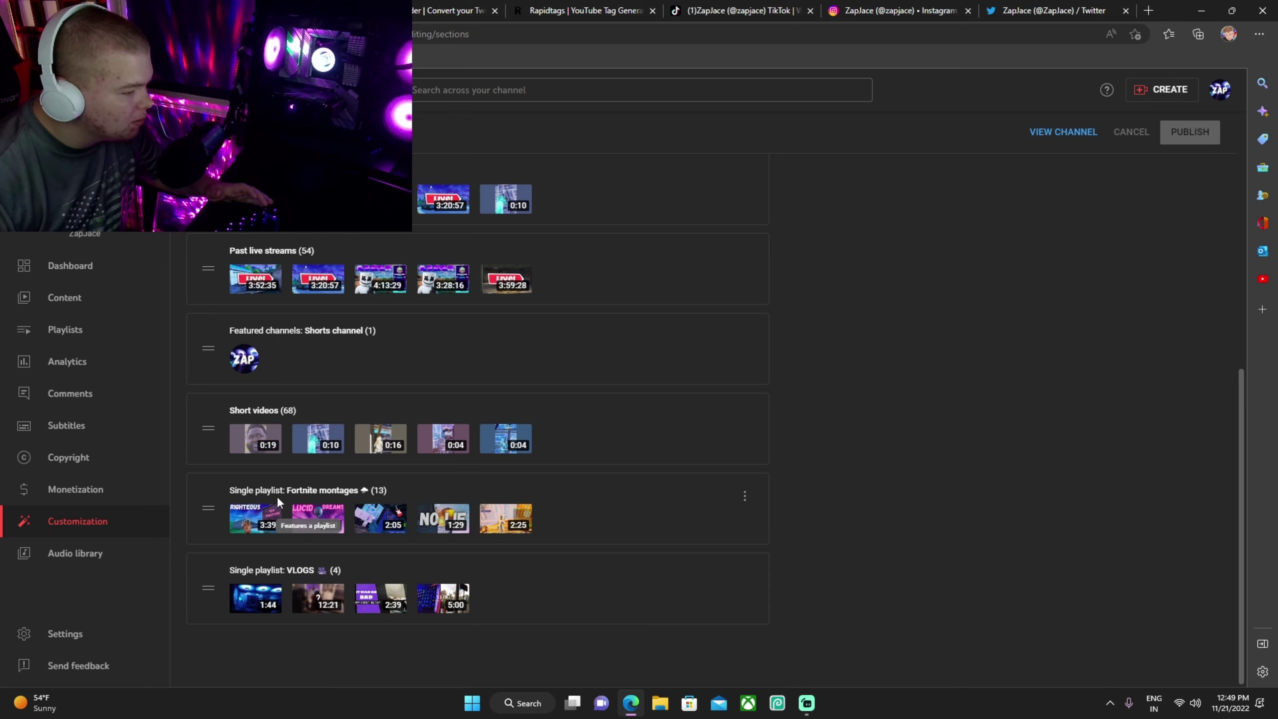
scroll(266, 377, "up", 9)
left_click(259, 209)
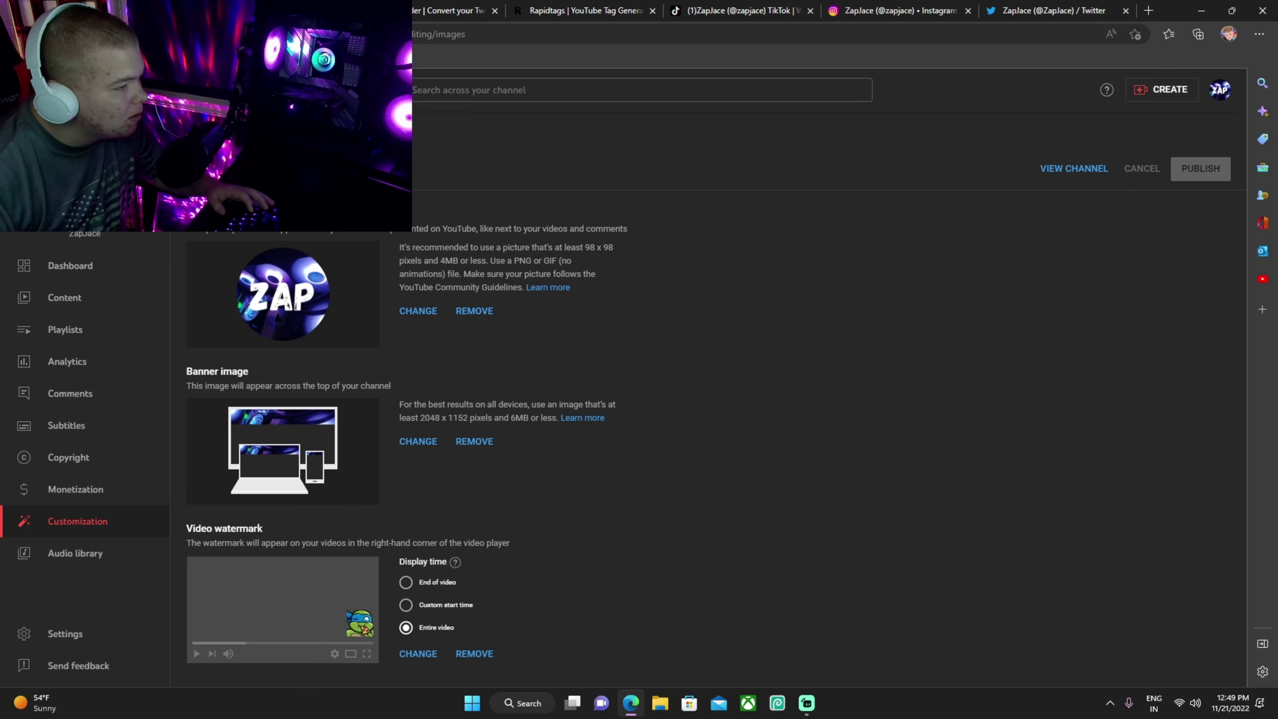
Step: Open Basic info, scroll to Links and keep banner links set to First 5 links
left_click(297, 209)
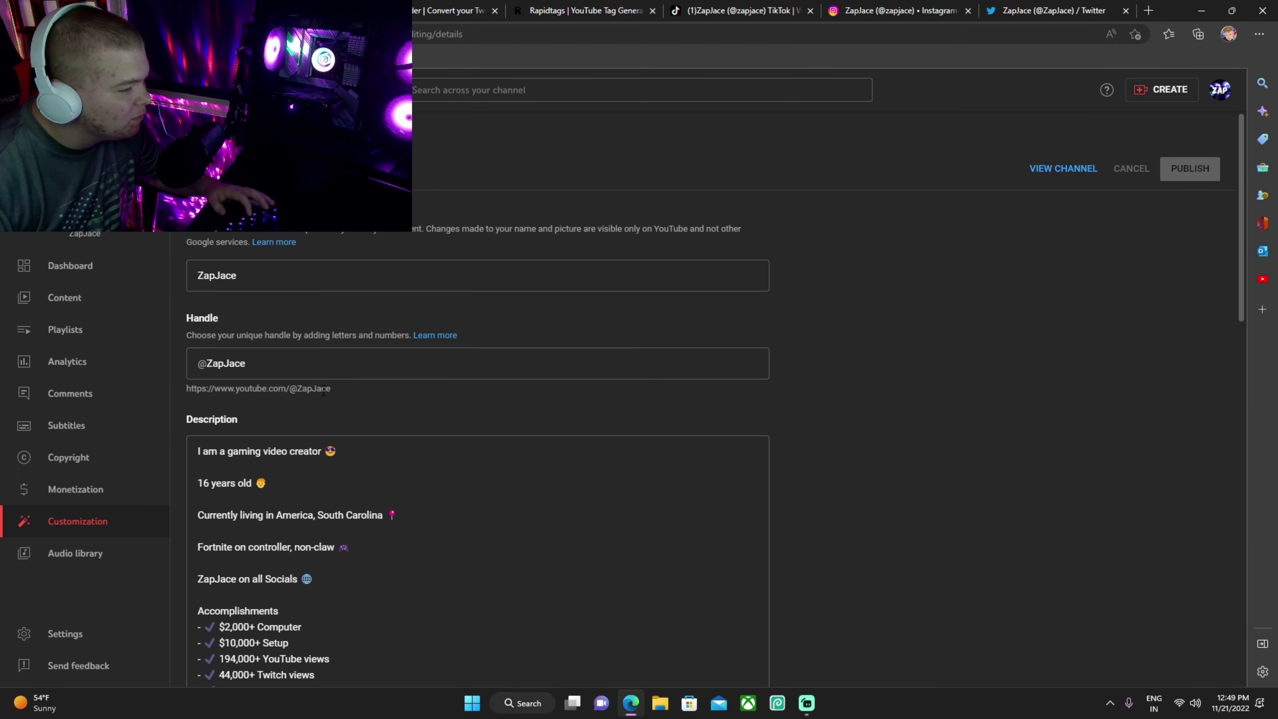
scroll(385, 411, "down", 5)
scroll(266, 578, "up", 4)
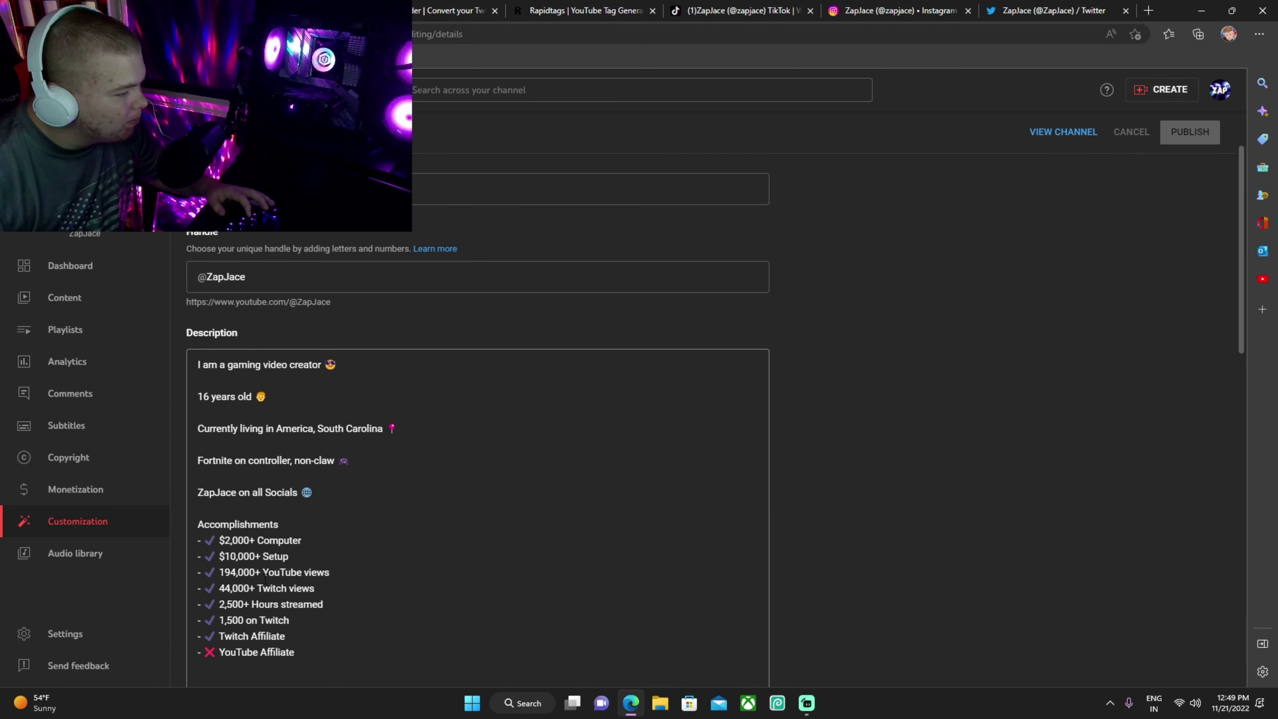
scroll(285, 606, "up", 1)
scroll(337, 480, "down", 7)
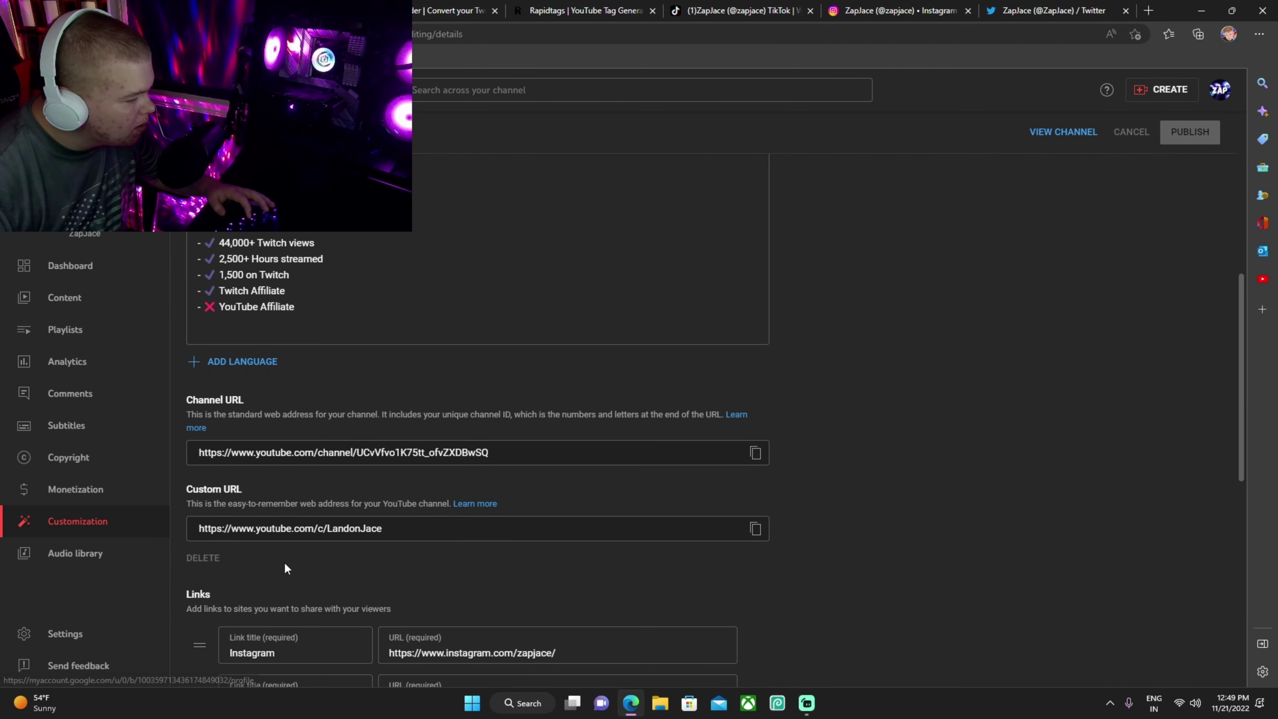
scroll(400, 506, "down", 6)
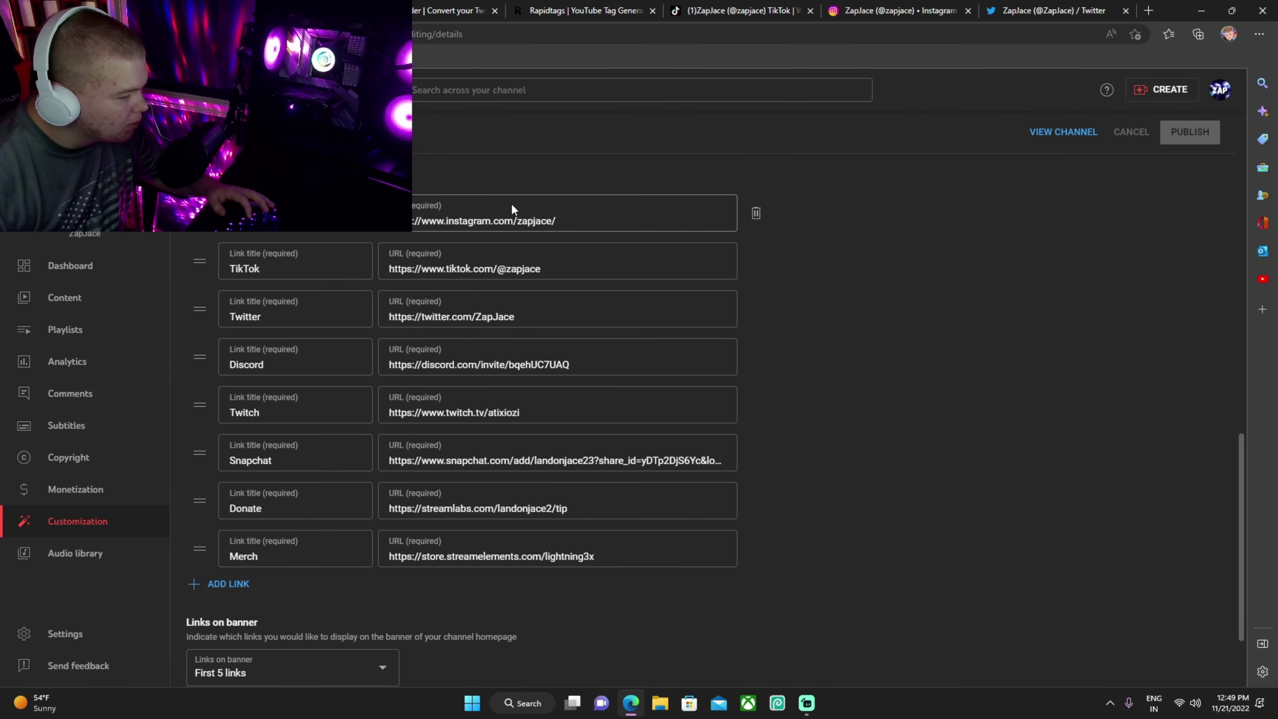
scroll(377, 492, "down", 2)
left_click(284, 568)
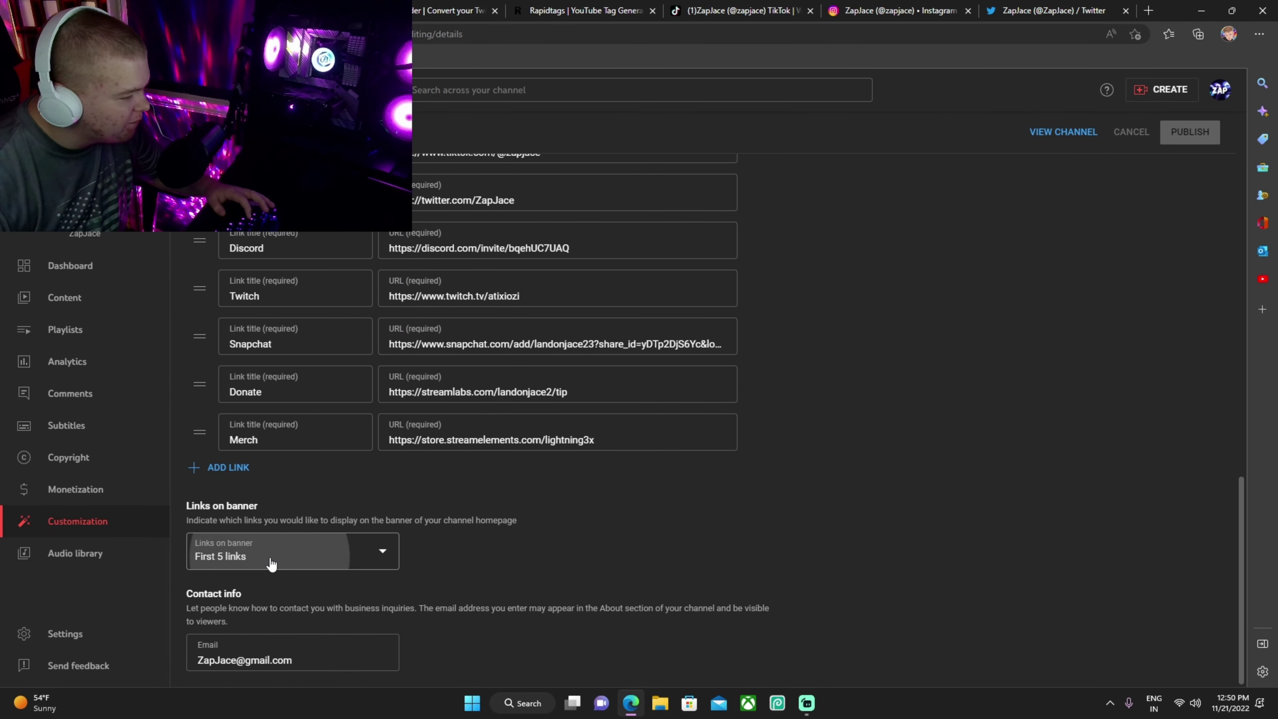
left_click(680, 498)
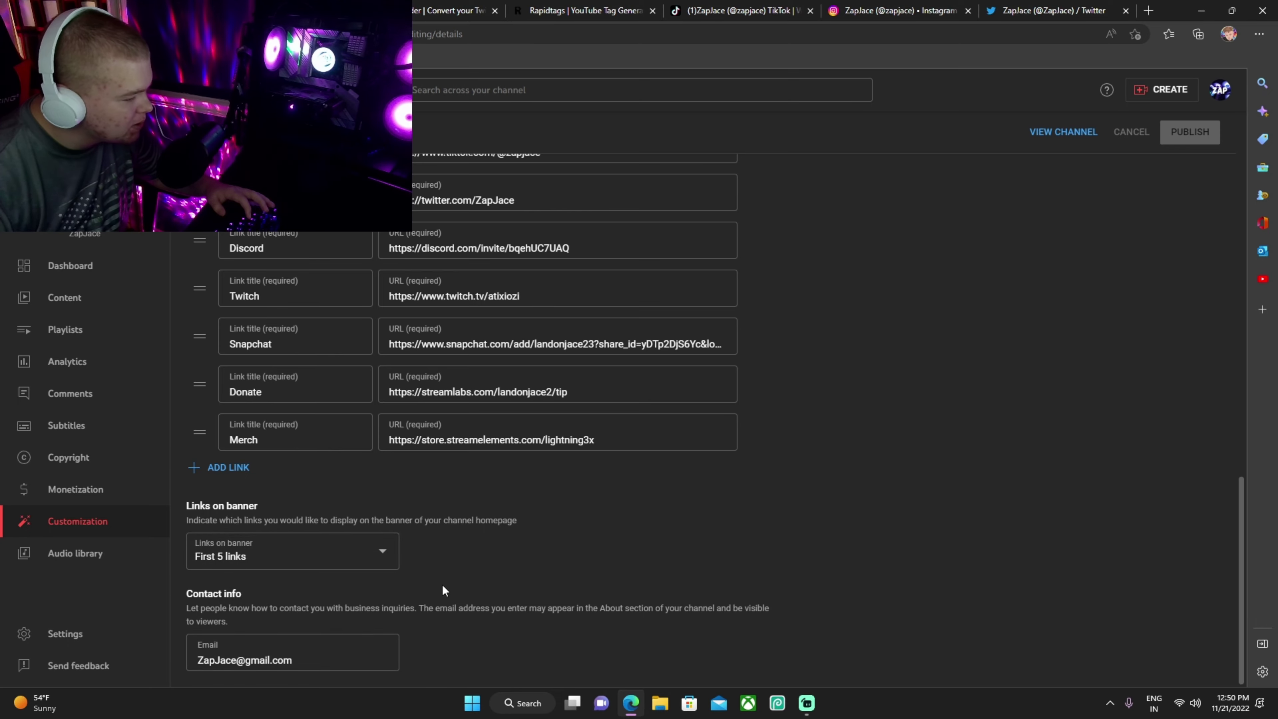
scroll(783, 591, "up", 10)
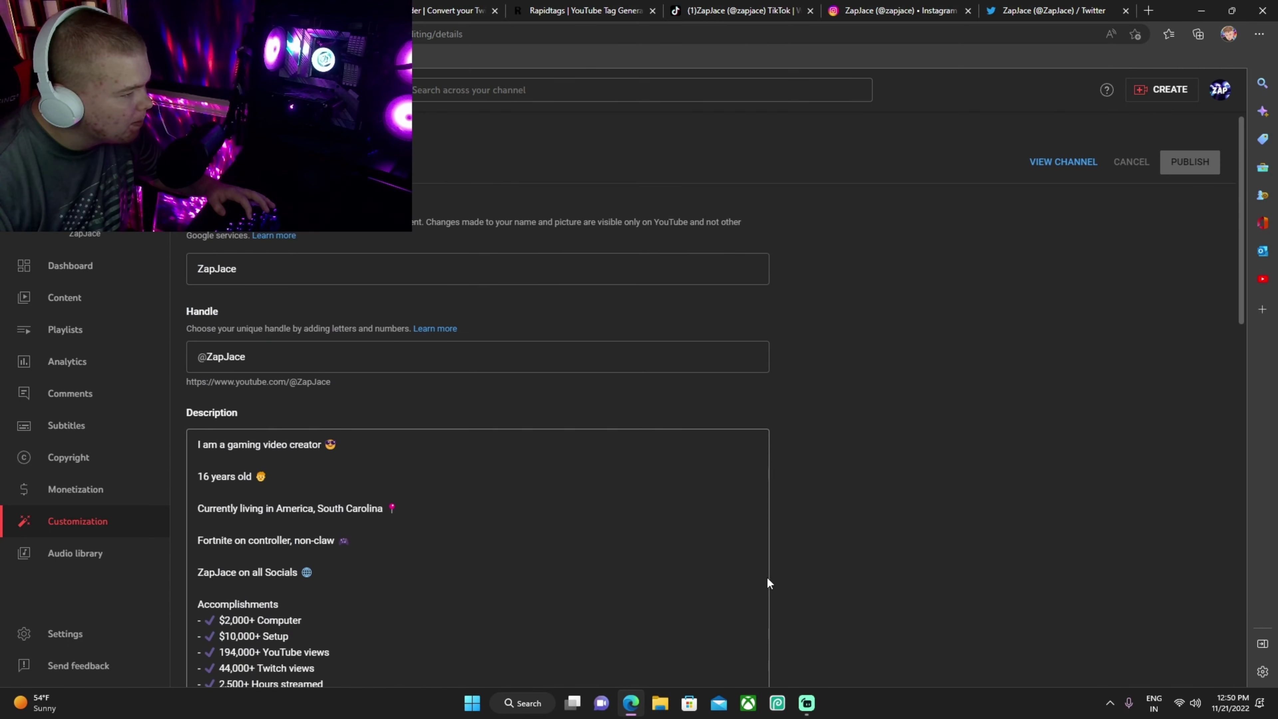
Step: Open the YouTube Studio Audio library and dismiss the stray browser context menu
left_click(74, 560)
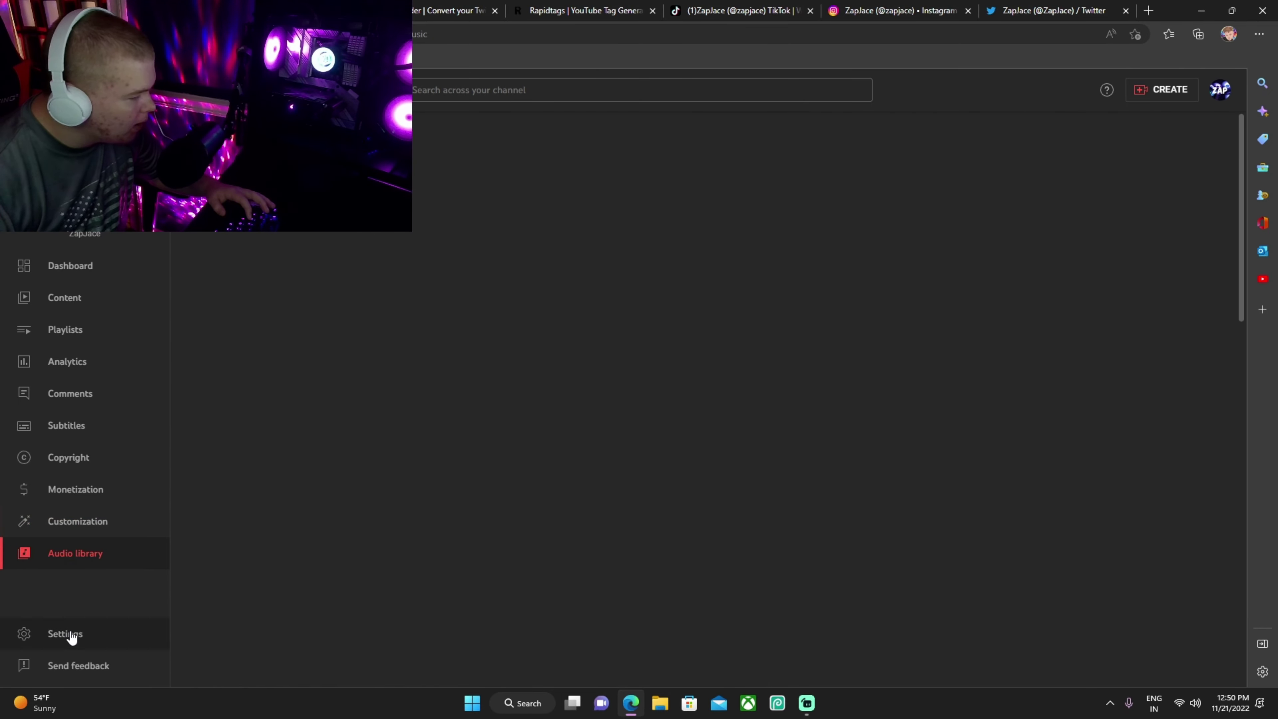
right_click(68, 641)
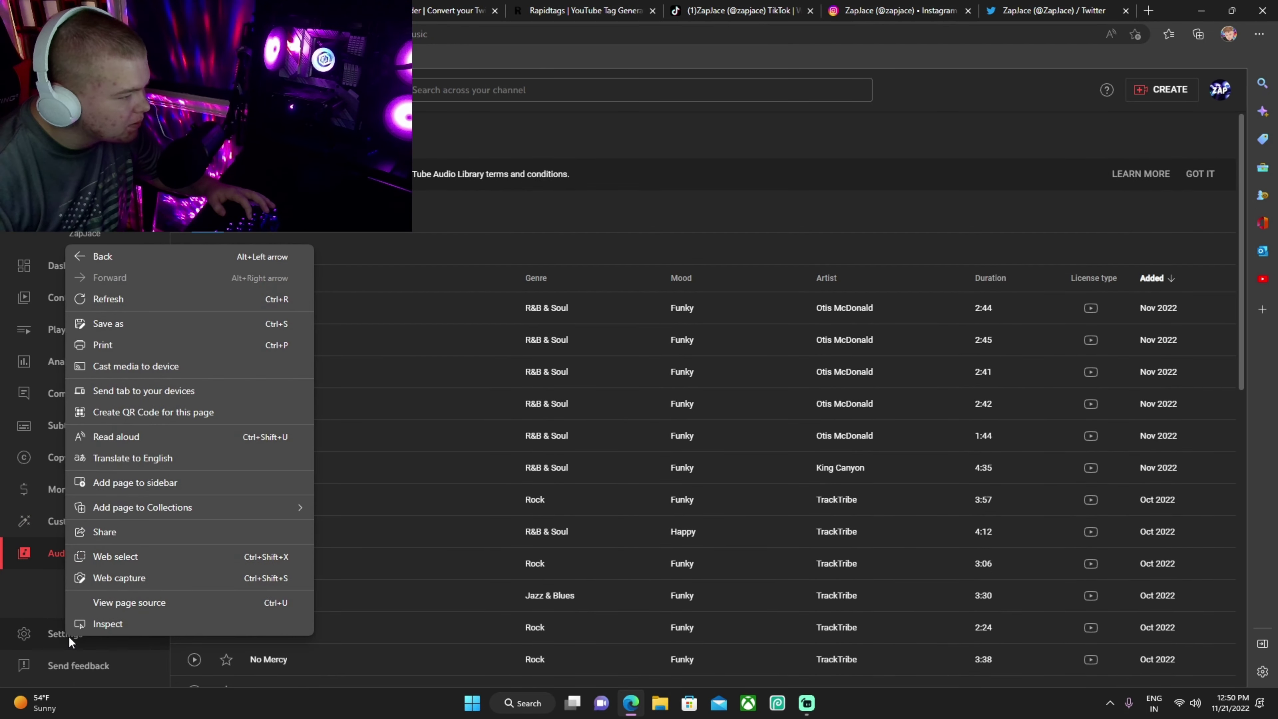
left_click(158, 687)
Step: In Settings, review the Channel section's basic info, feature eligibility and advanced settings
left_click(83, 634)
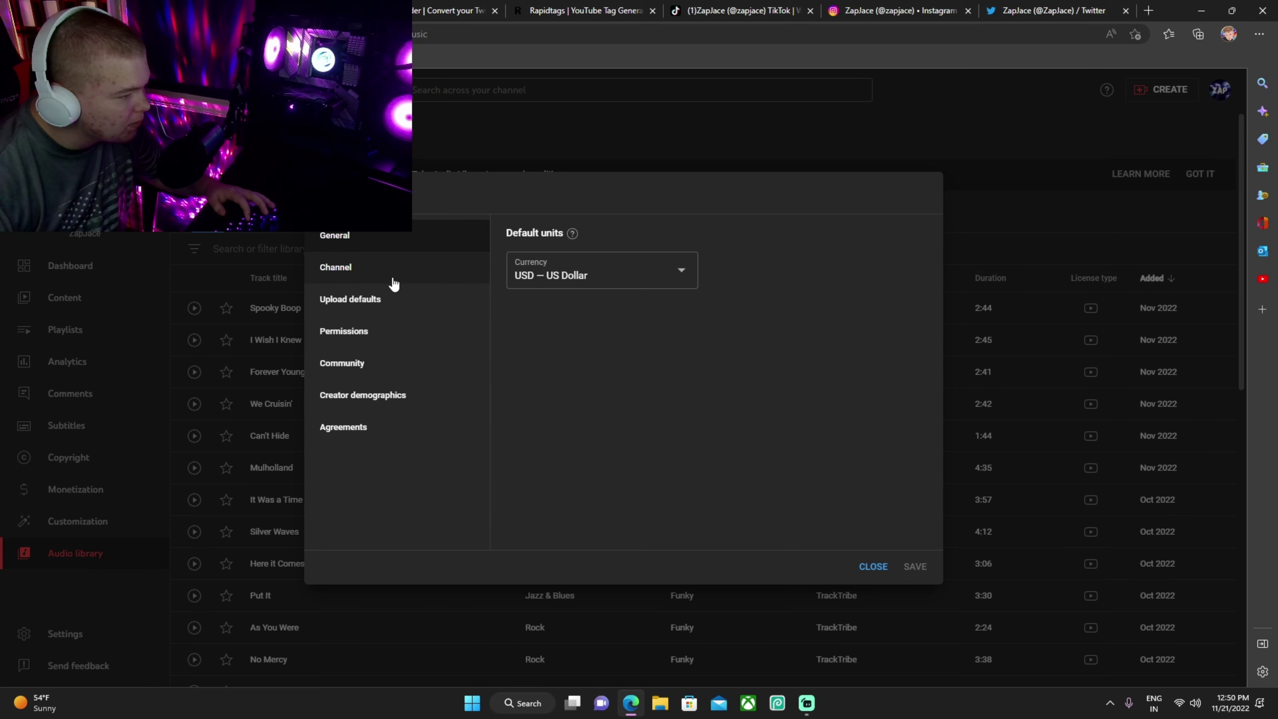
left_click(393, 278)
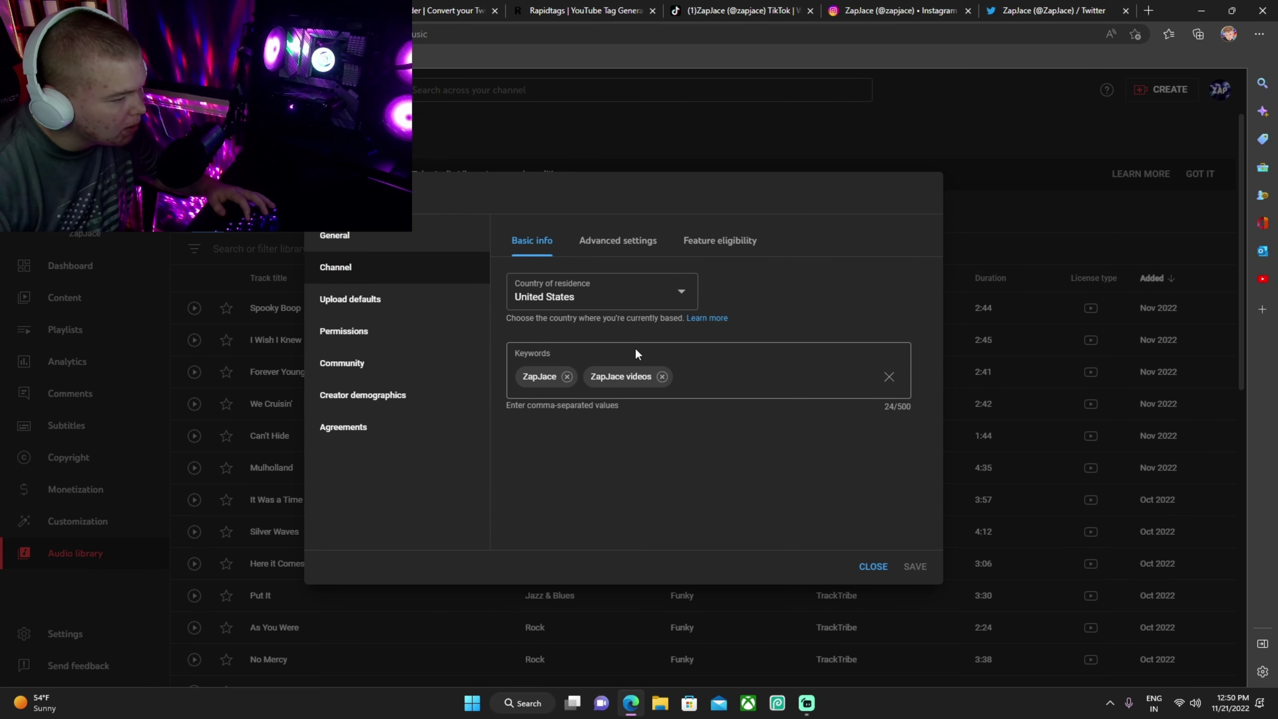
left_click(725, 246)
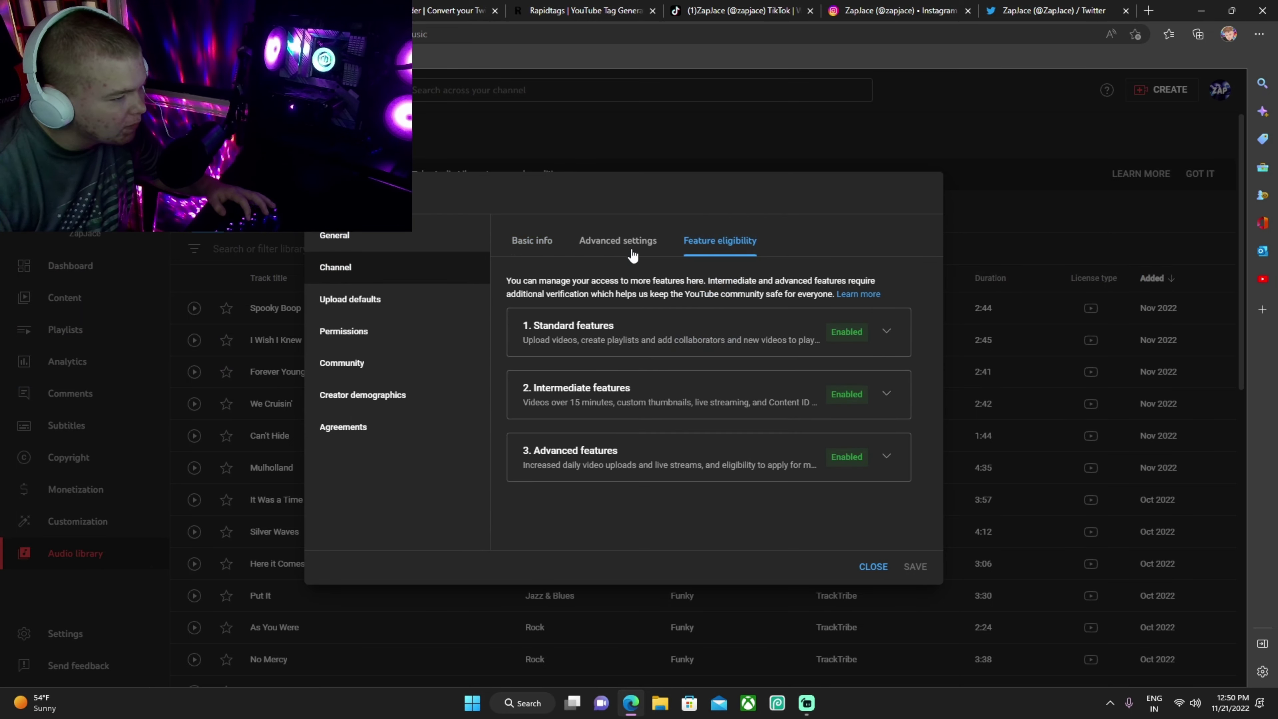
left_click(618, 247)
left_click(527, 251)
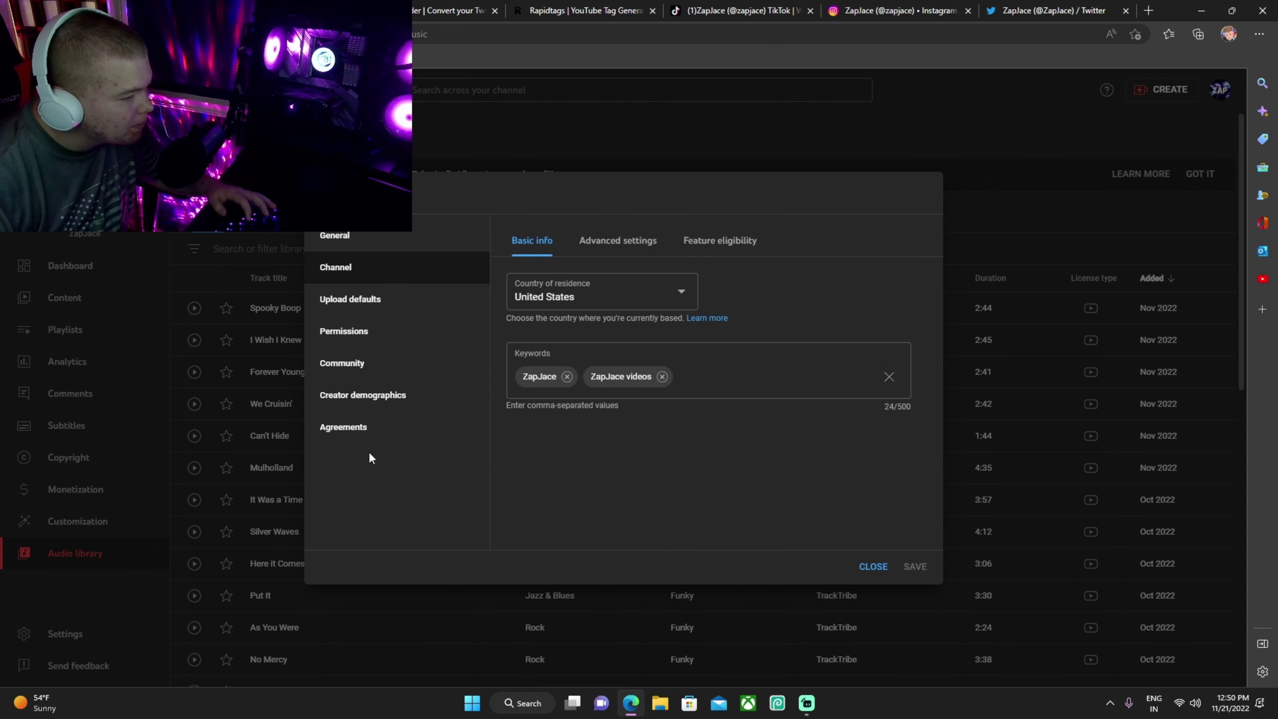
Step: Browse the Community, Creator demographics and Agreements settings, then close the settings window
left_click(363, 368)
scroll(570, 333, "down", 3)
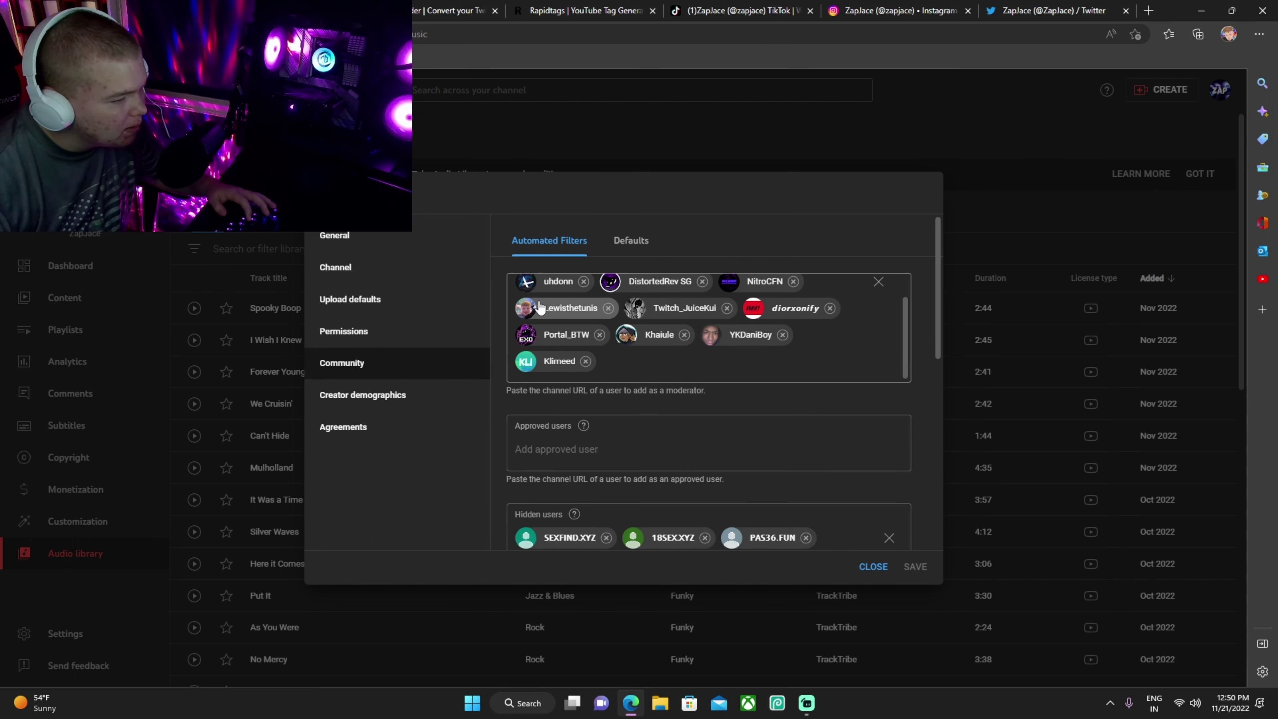
scroll(692, 403, "down", 5)
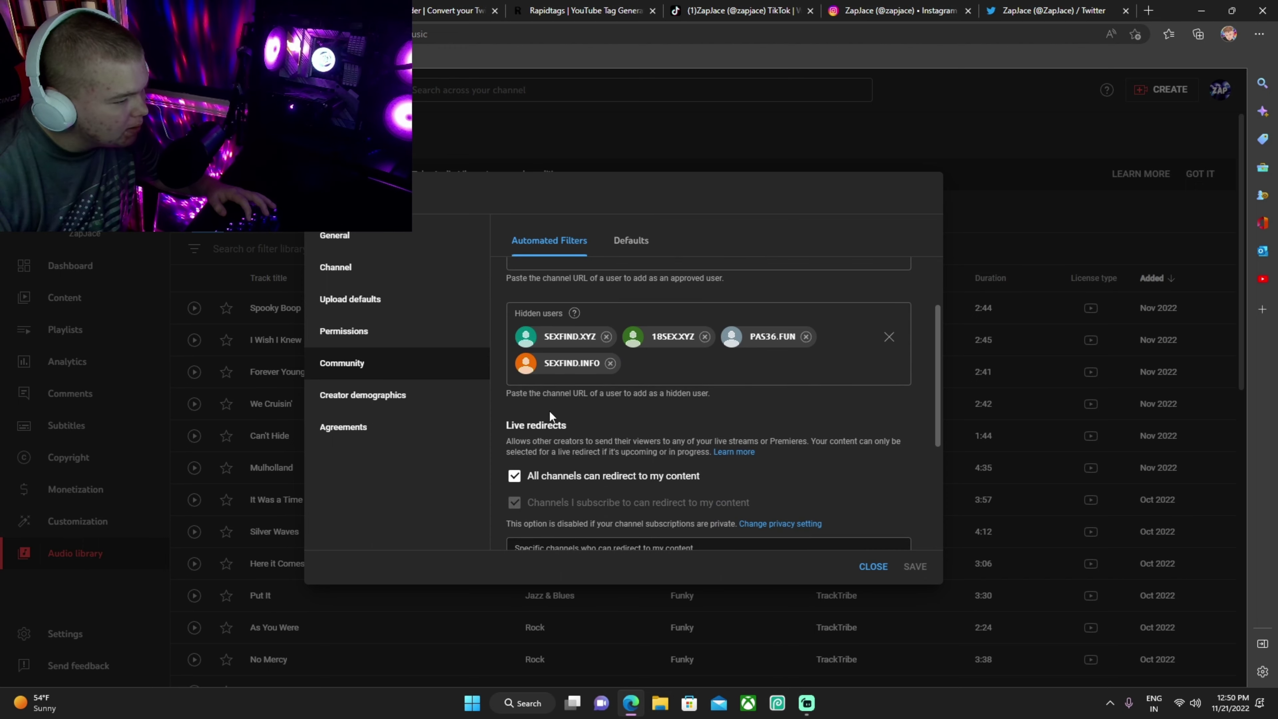
scroll(691, 468, "down", 2)
scroll(510, 502, "up", 5)
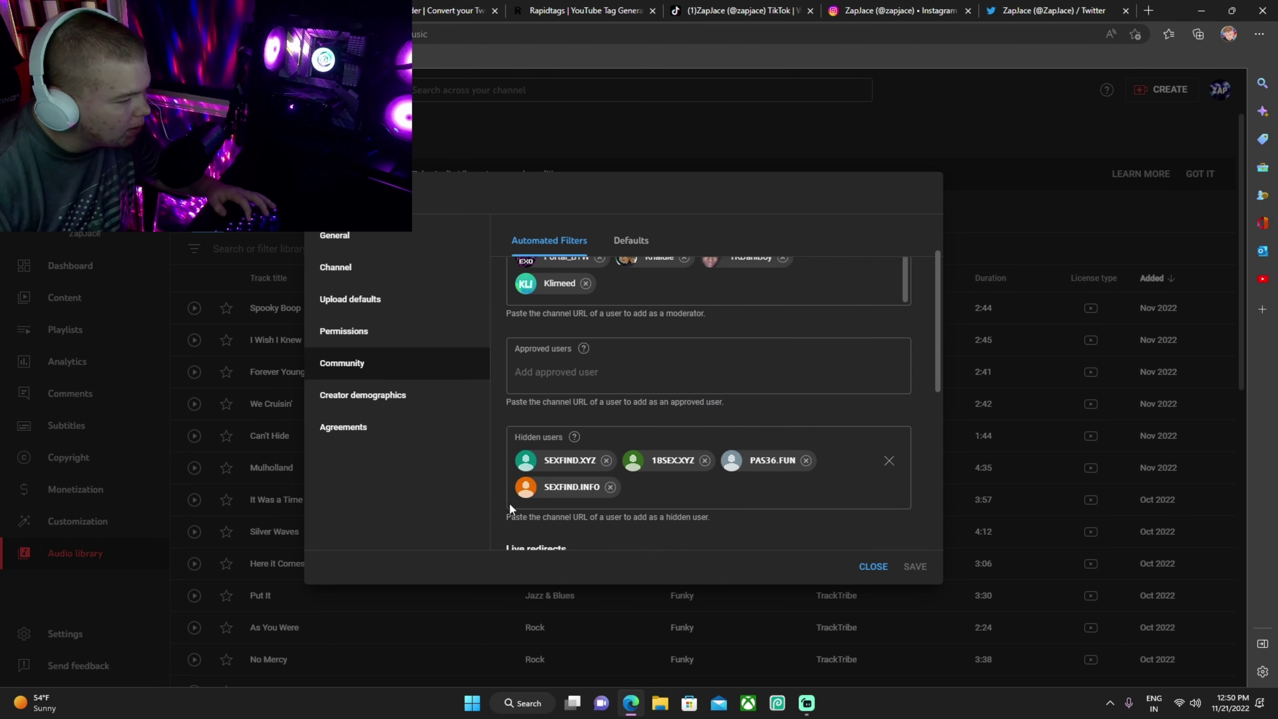
left_click(369, 401)
left_click(381, 442)
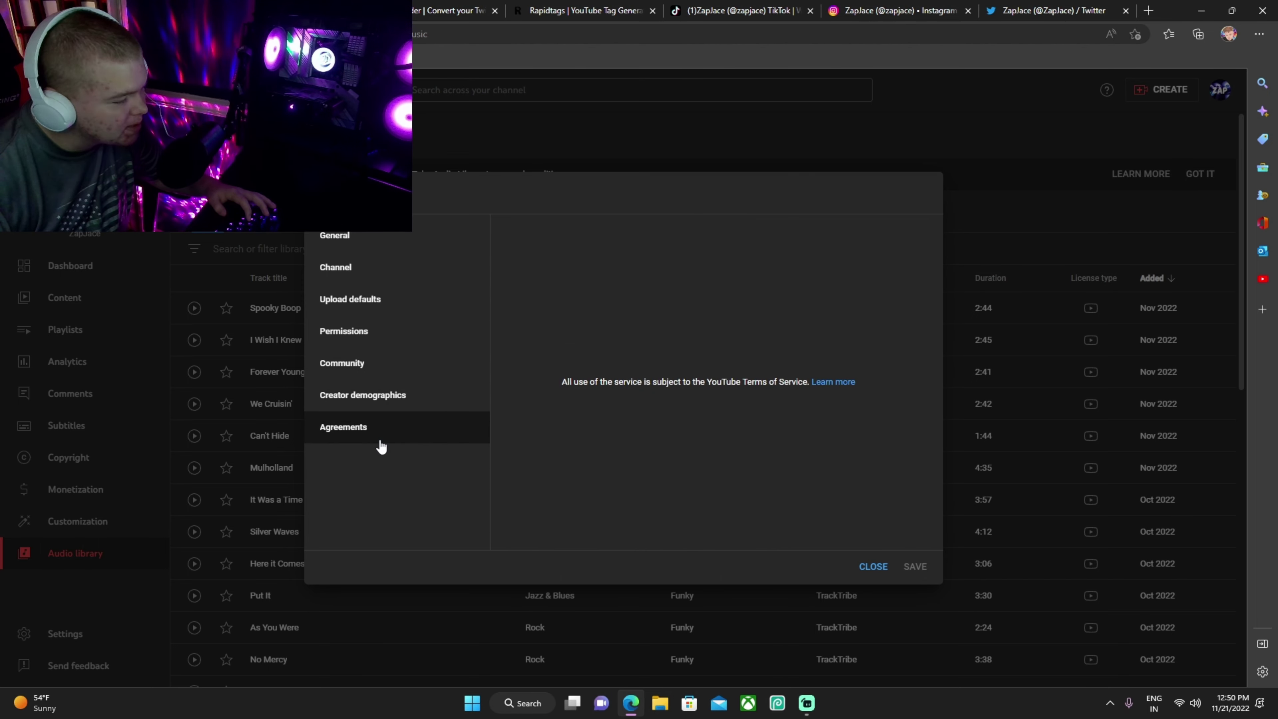
left_click(880, 569)
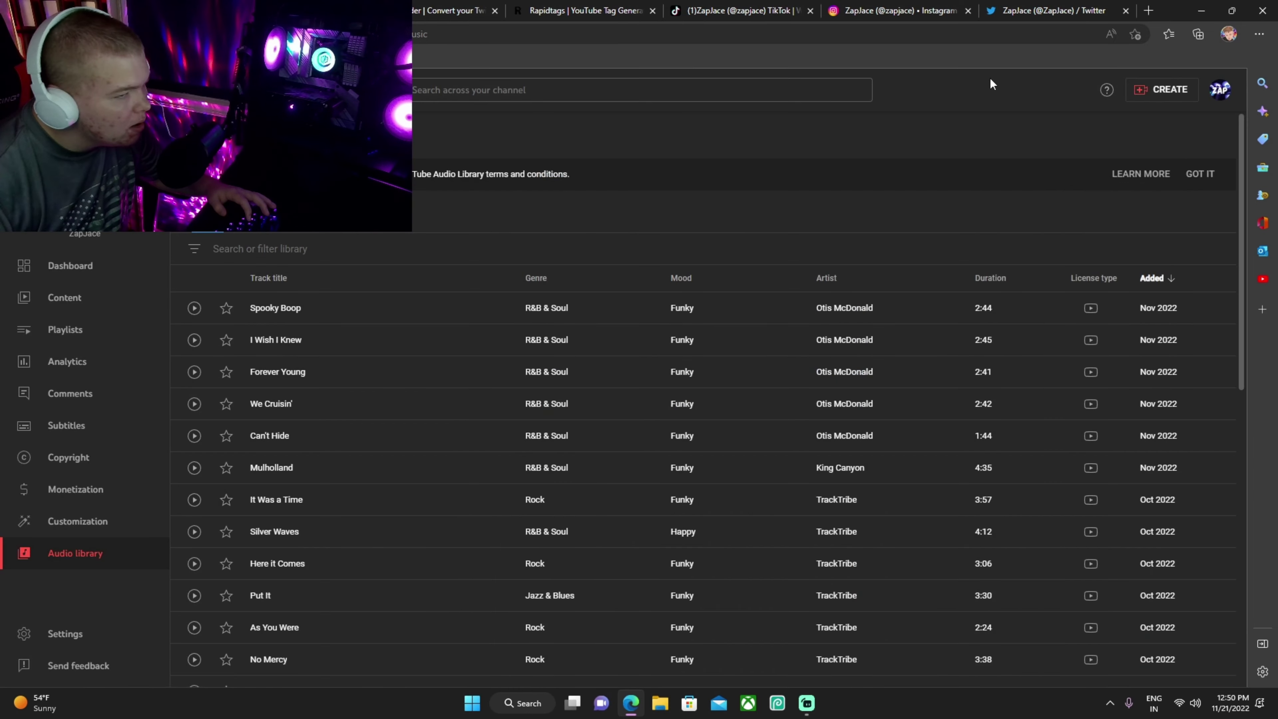
Step: Close two tabs, then upload the 2022.11.20 Fortnite DVR recording from the Fortnite folder to StreamLadder
key("ctrl+w")
key("ctrl+w")
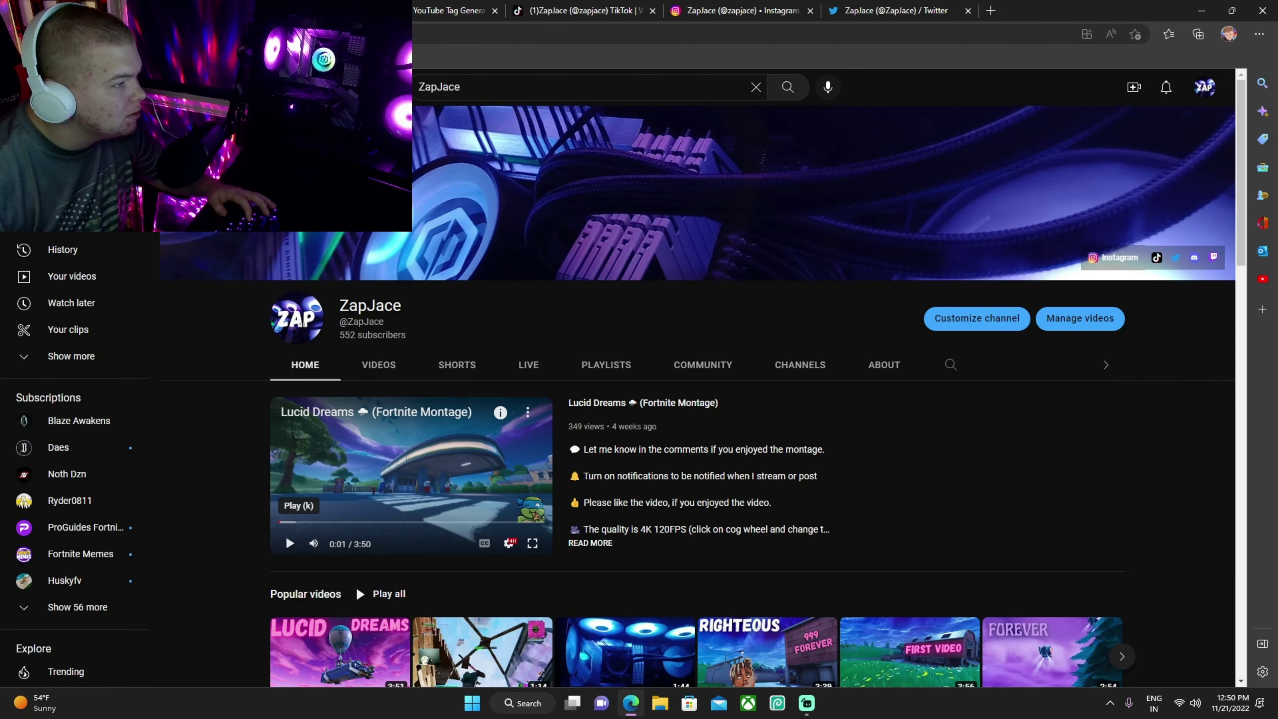
key("ctrl+w")
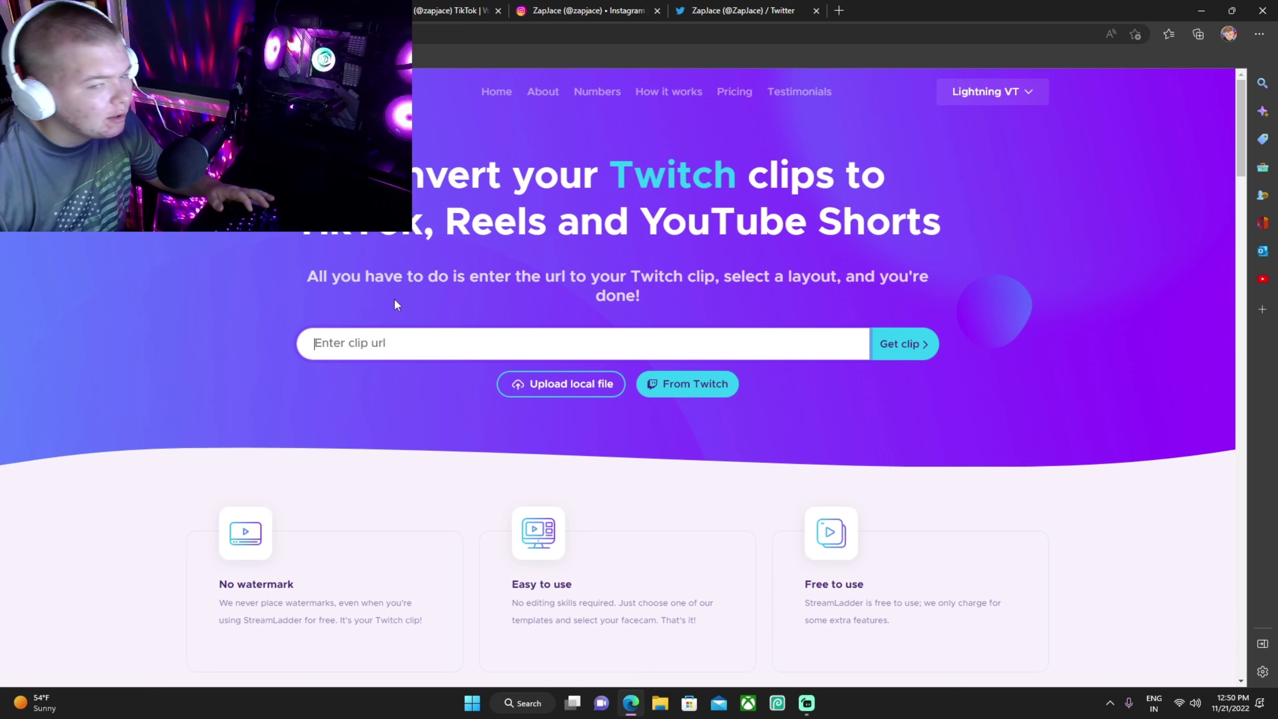
left_click(530, 395)
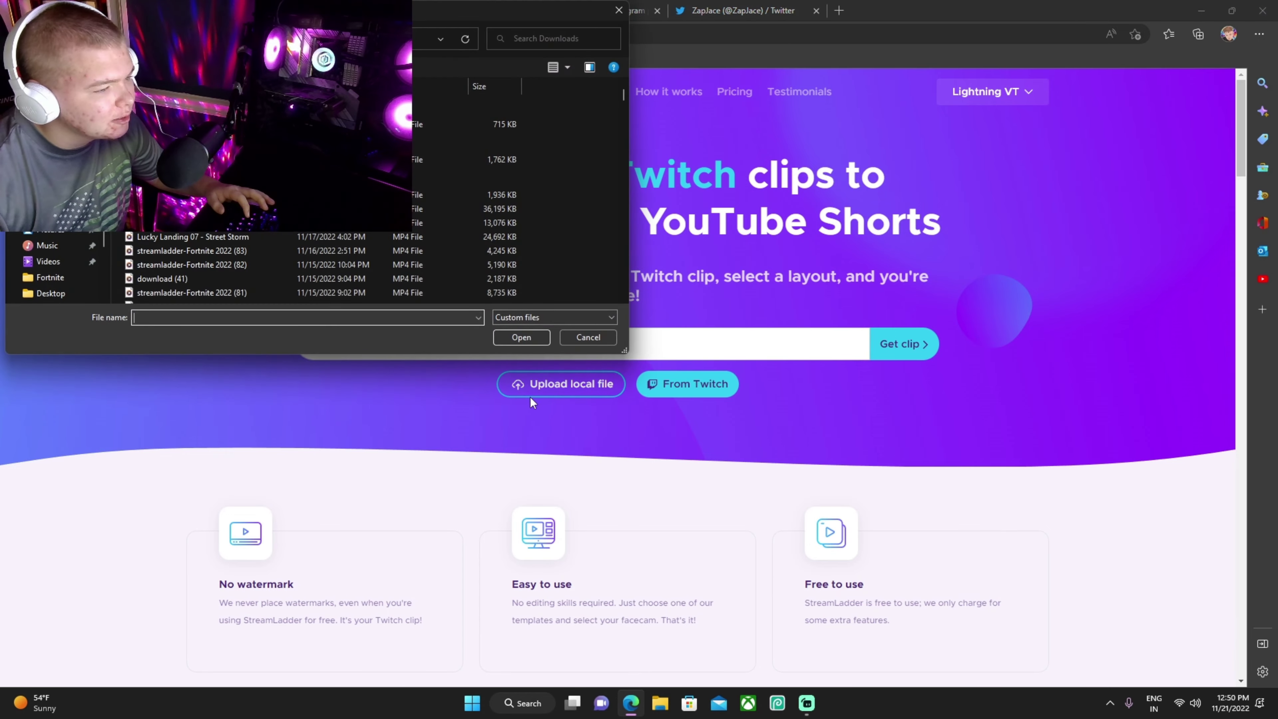
left_click(619, 10)
left_click(557, 388)
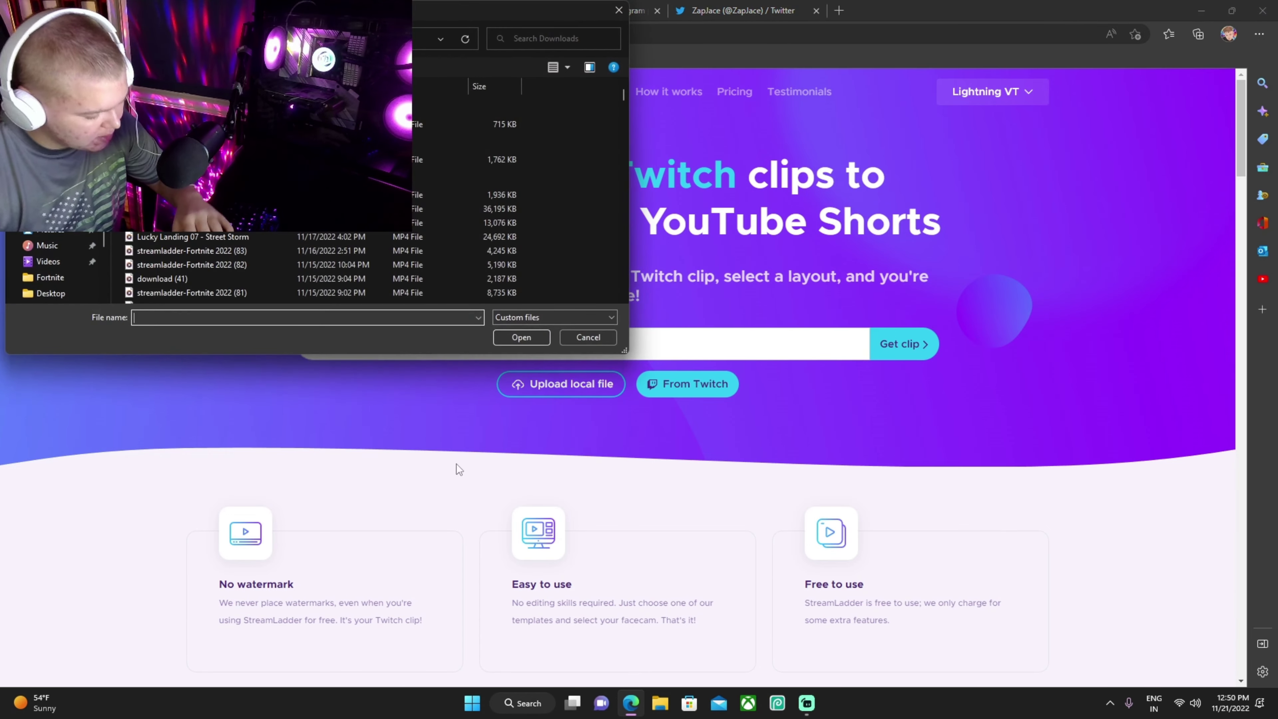
scroll(322, 266, "down", 2)
scroll(52, 252, "down", 1)
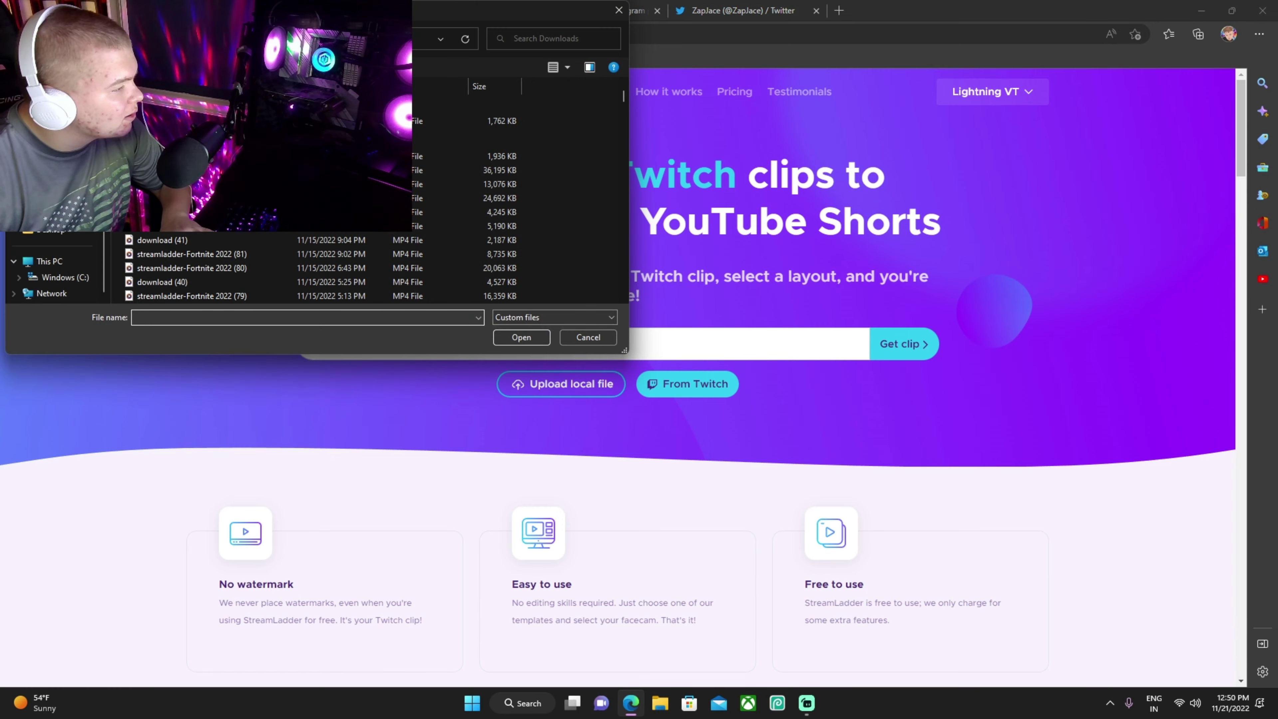
double_click(579, 121)
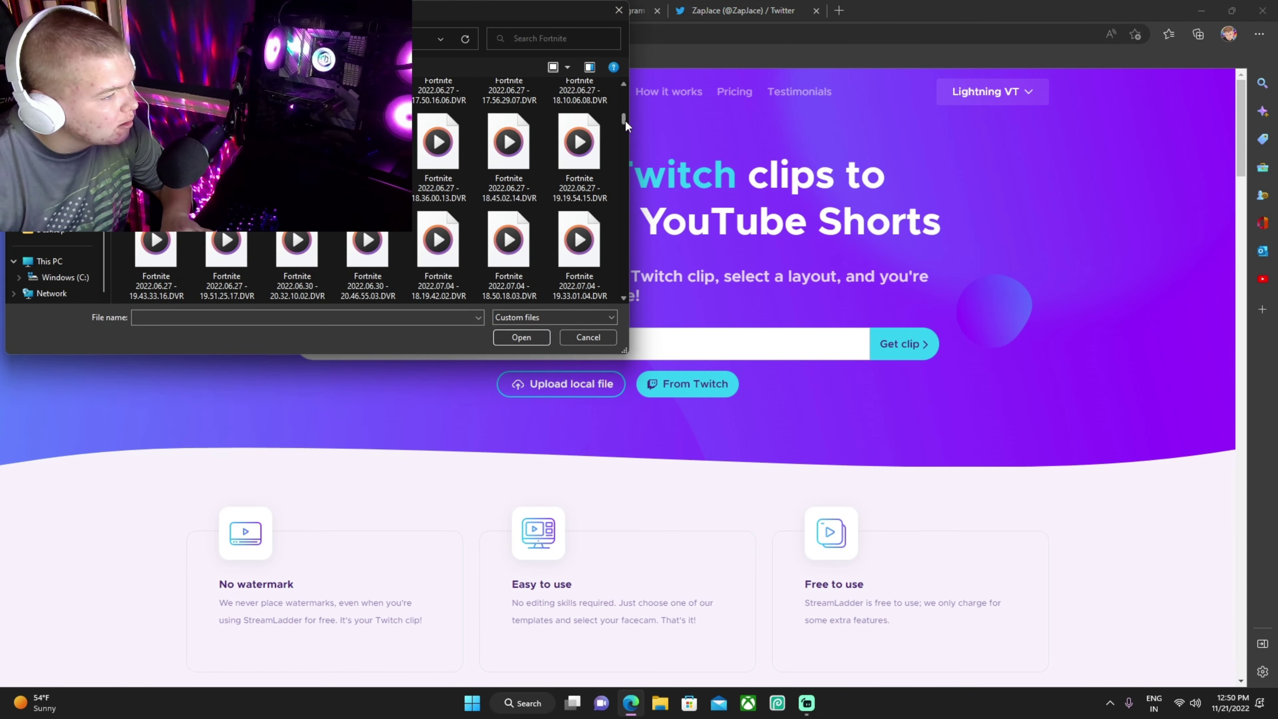
left_click_drag(624, 119, 624, 285)
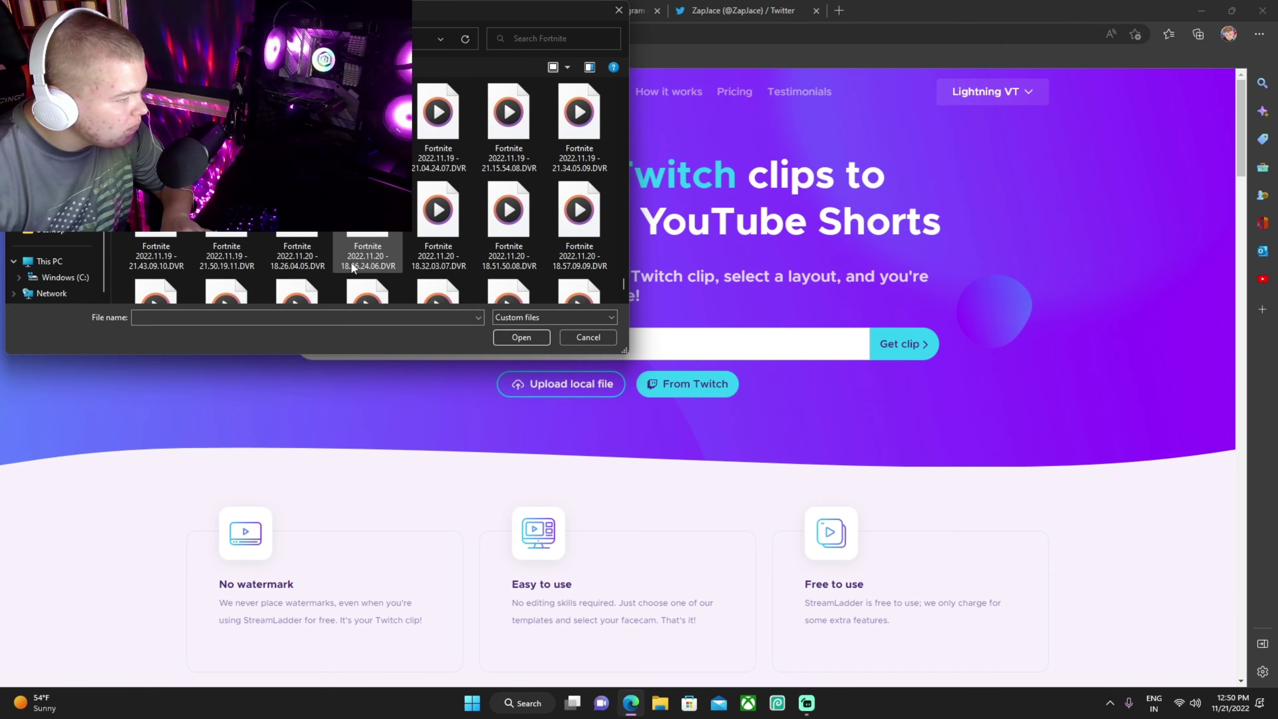
double_click(353, 268)
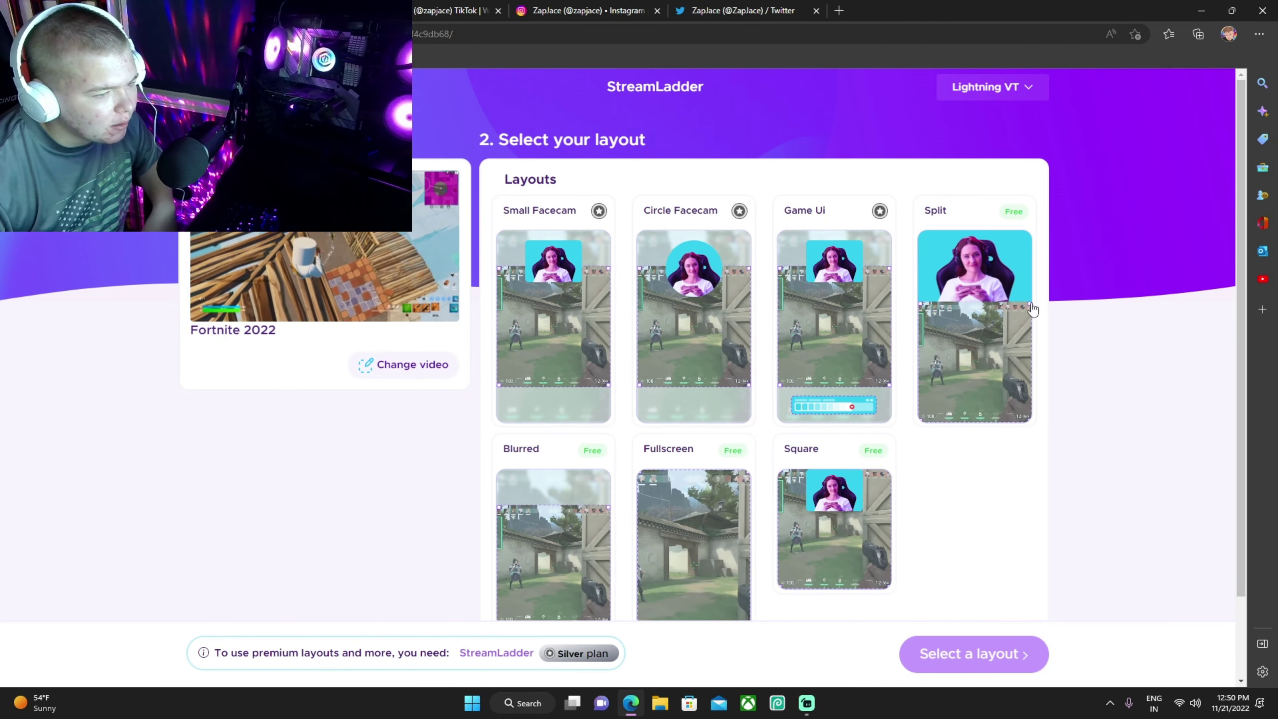
Step: Choose StreamLadder's Split layout with a Freeform facecam area
scroll(996, 309, "down", 2)
scroll(970, 312, "up", 2)
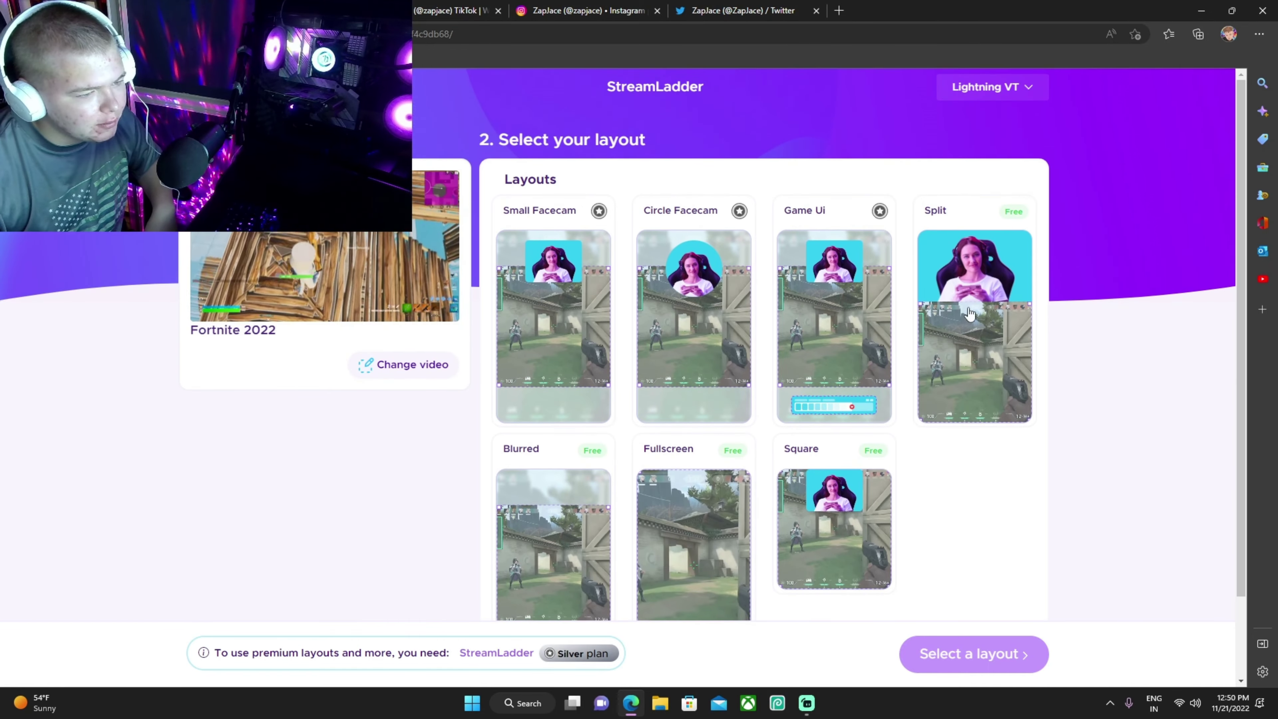
left_click(970, 313)
left_click(931, 654)
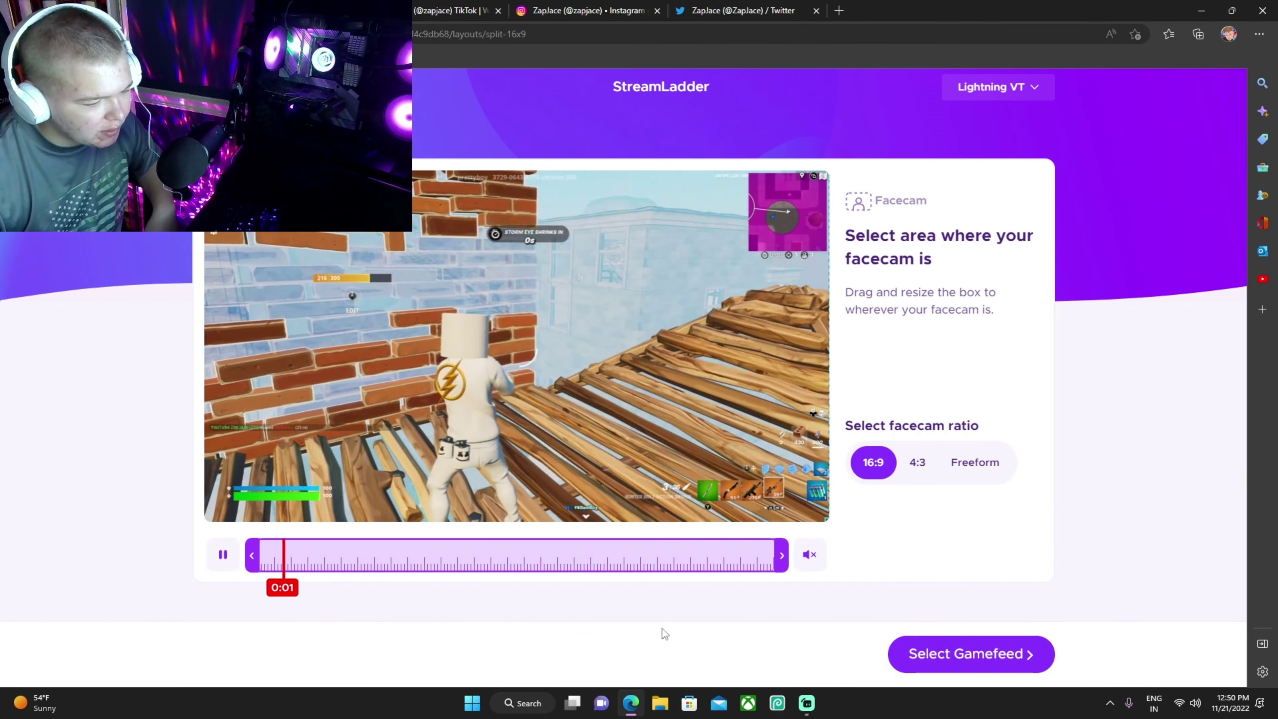
left_click(975, 463)
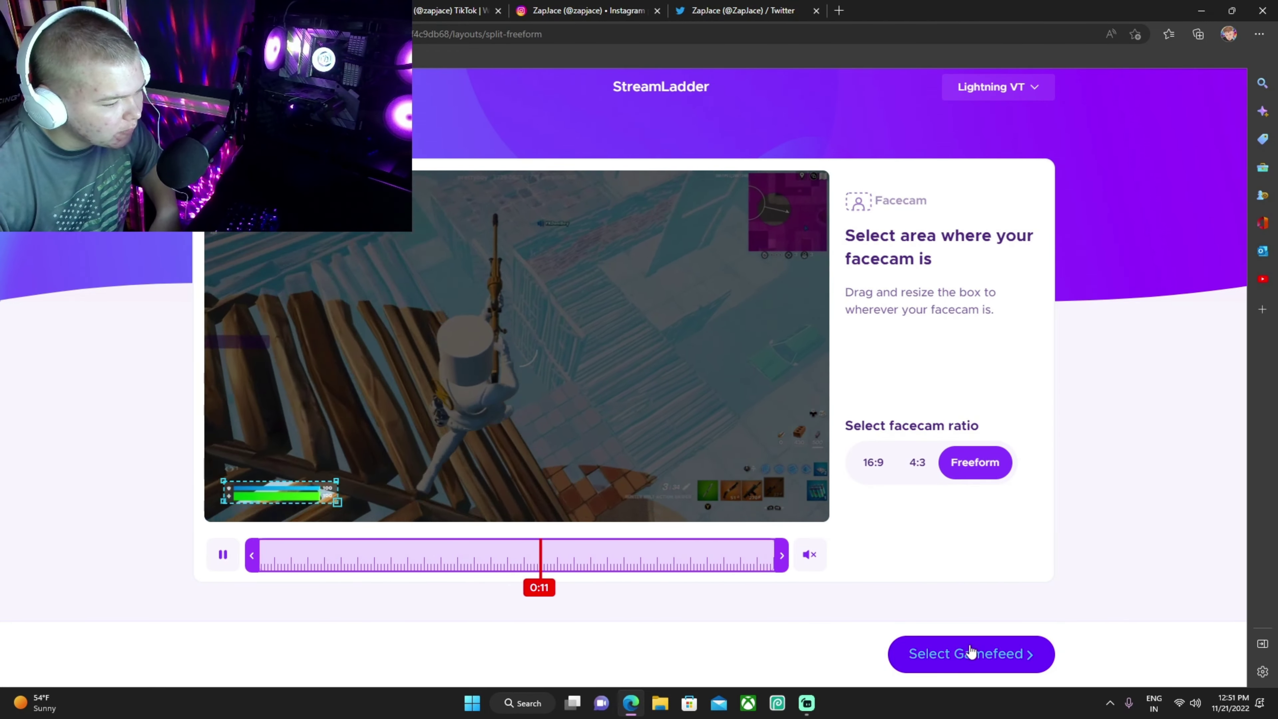
Step: Unmute the preview, trim the clip's start and end inward, and proceed to gamefeed selection
left_click(810, 554)
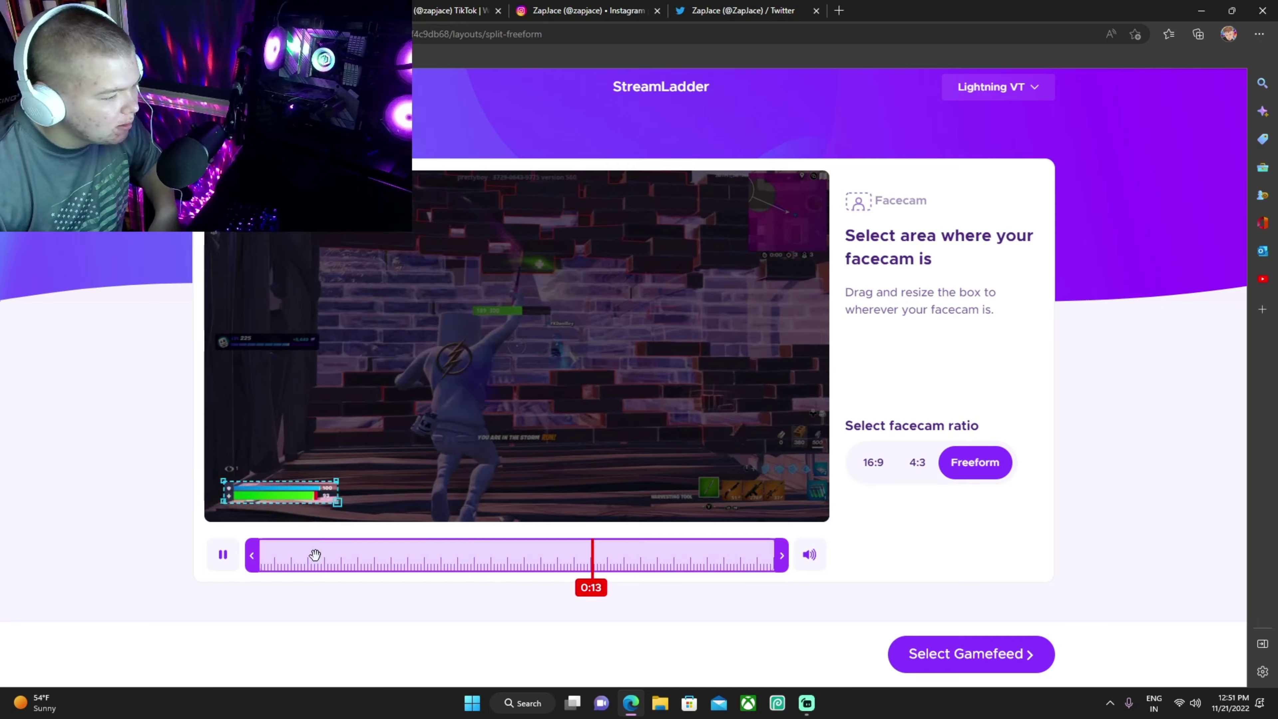
mouse_move(252, 555)
left_mouse_down()
mouse_move(377, 556)
mouse_move(252, 555)
left_mouse_up()
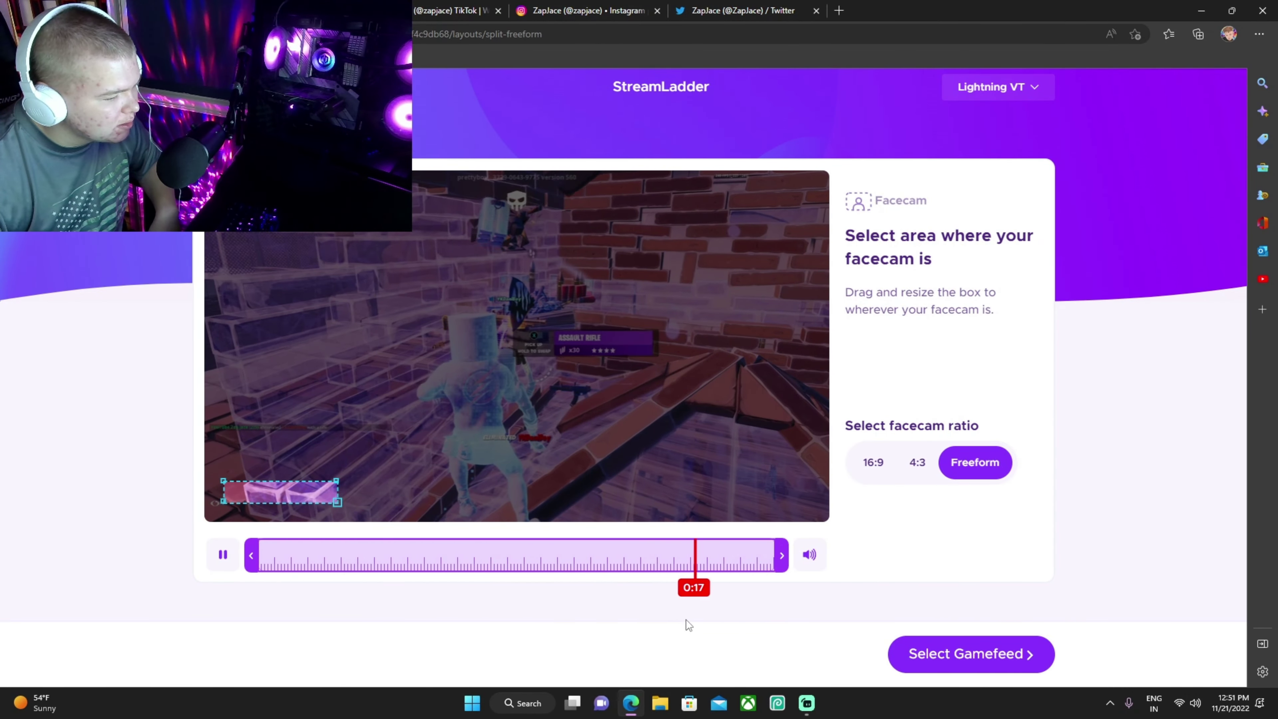
left_click(258, 552)
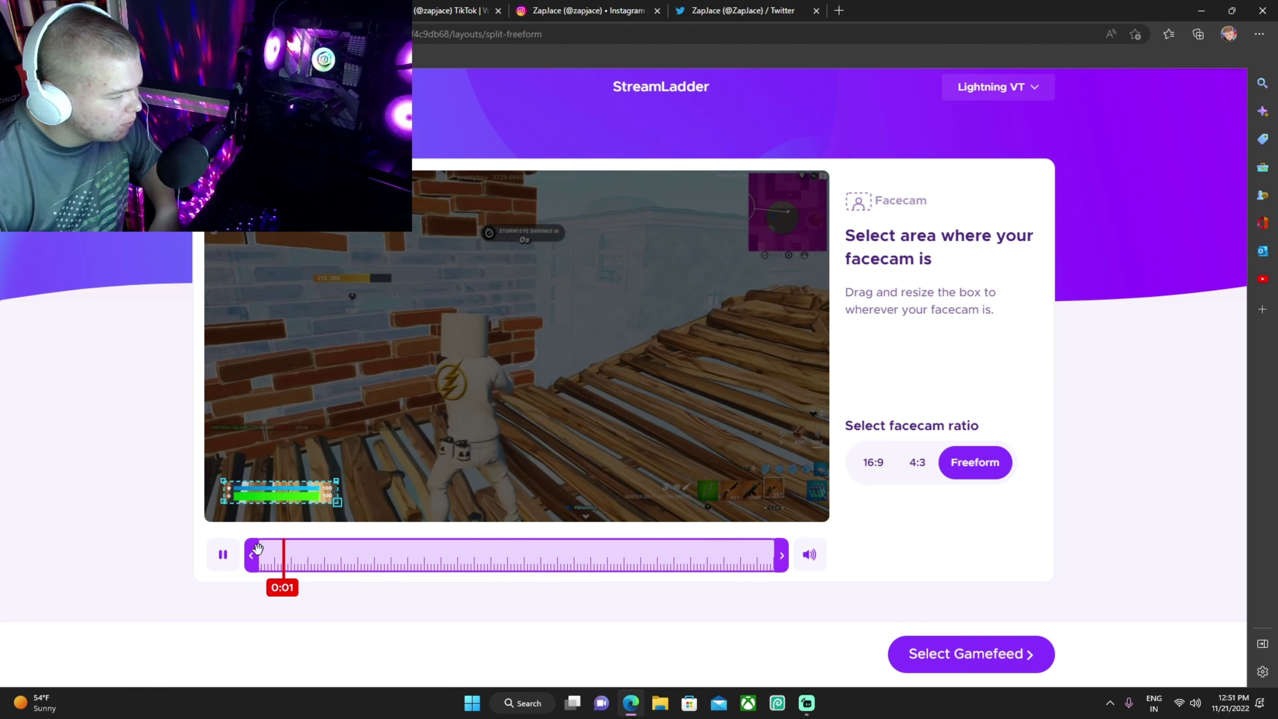
left_click_drag(253, 554, 375, 566)
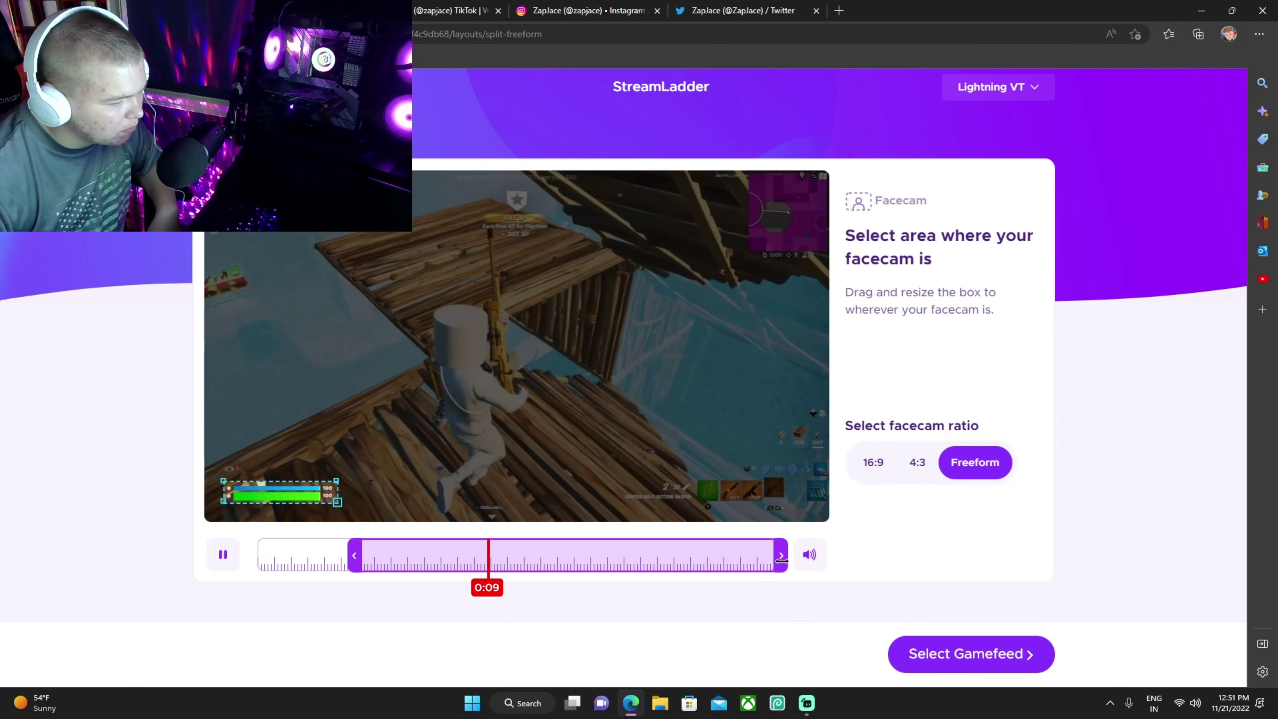
left_click_drag(781, 557, 540, 556)
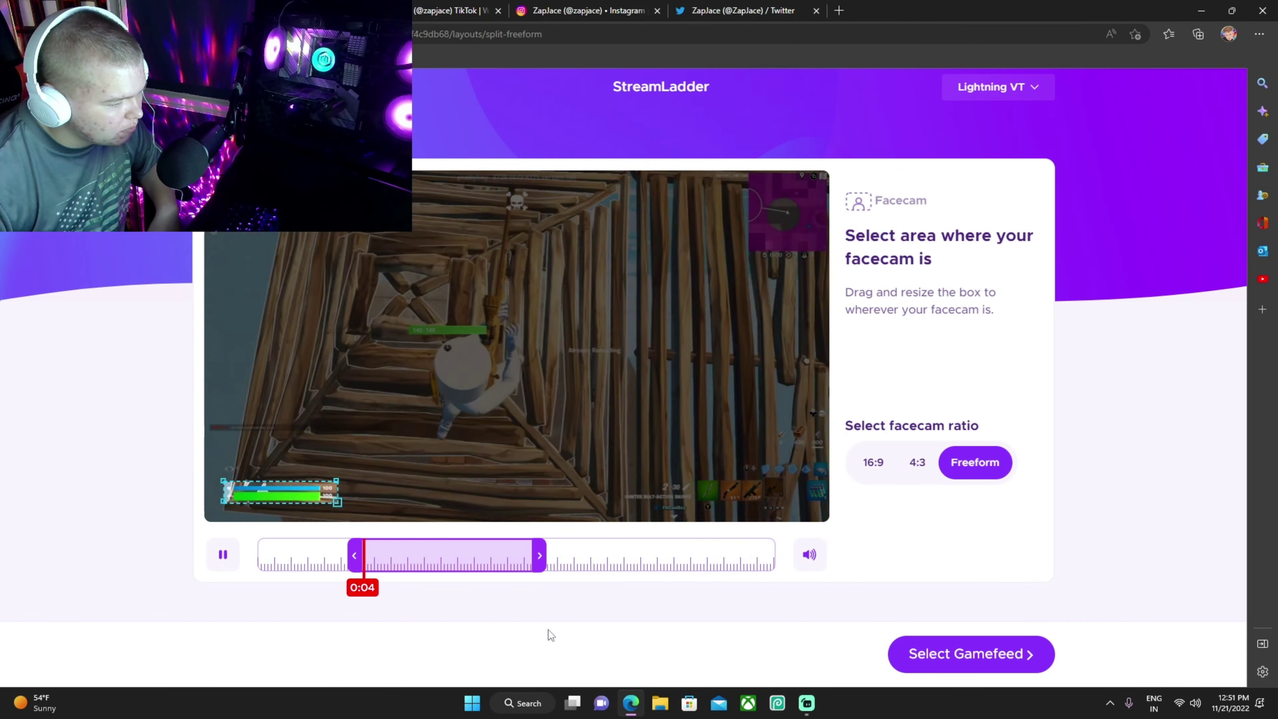
left_click(976, 657)
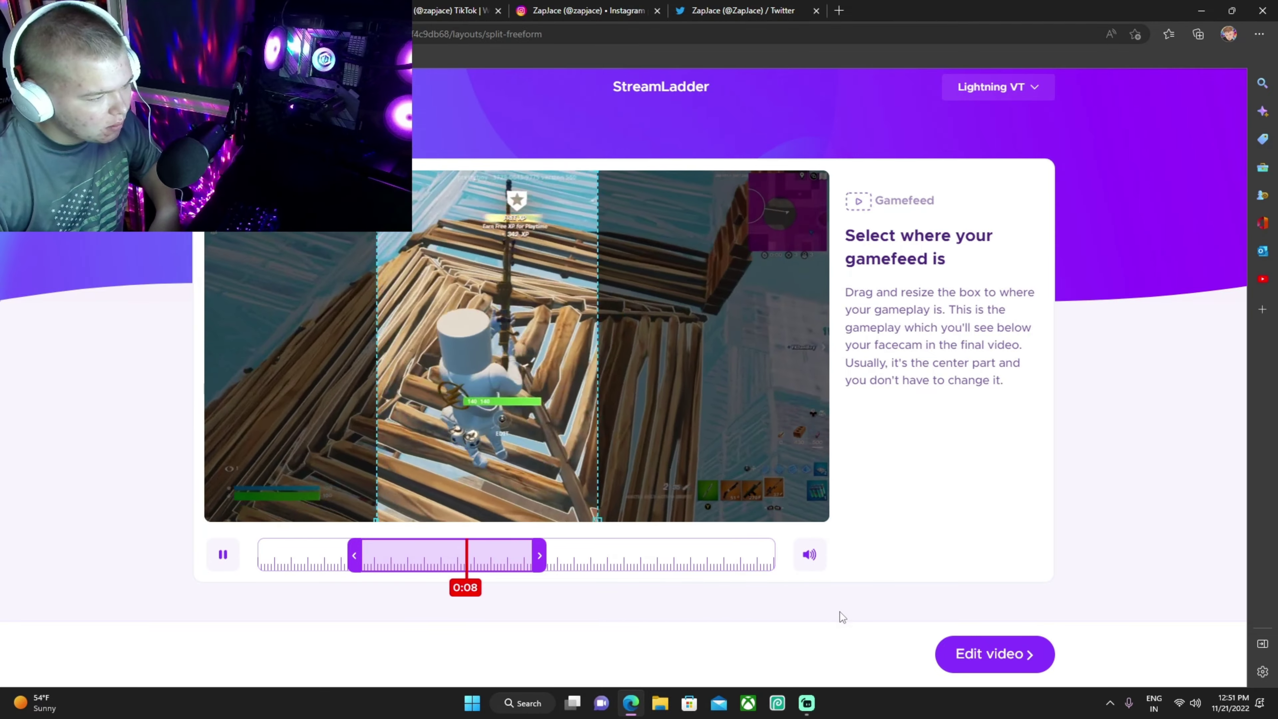
Step: Nudge the gamefeed box right, skip the editing, stickers, captions and output steps, and render
mouse_move(441, 398)
left_mouse_down()
mouse_move(474, 398)
mouse_move(425, 404)
left_mouse_up()
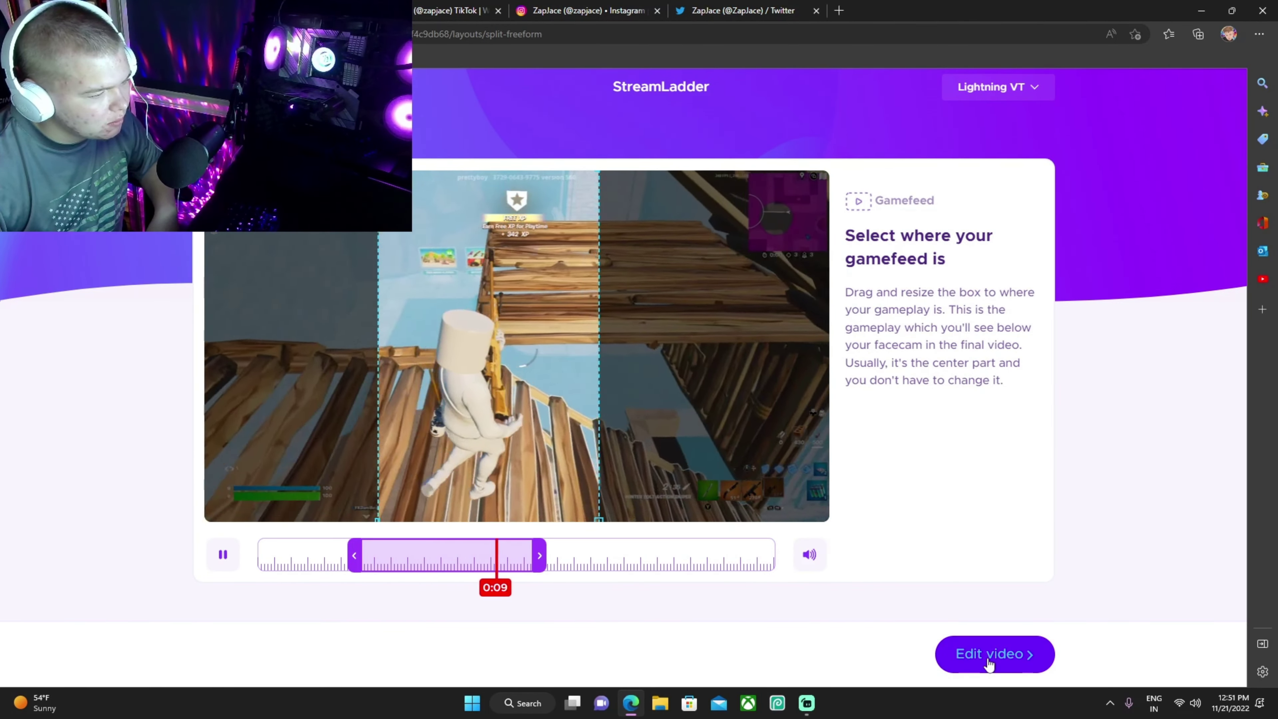
left_click(989, 664)
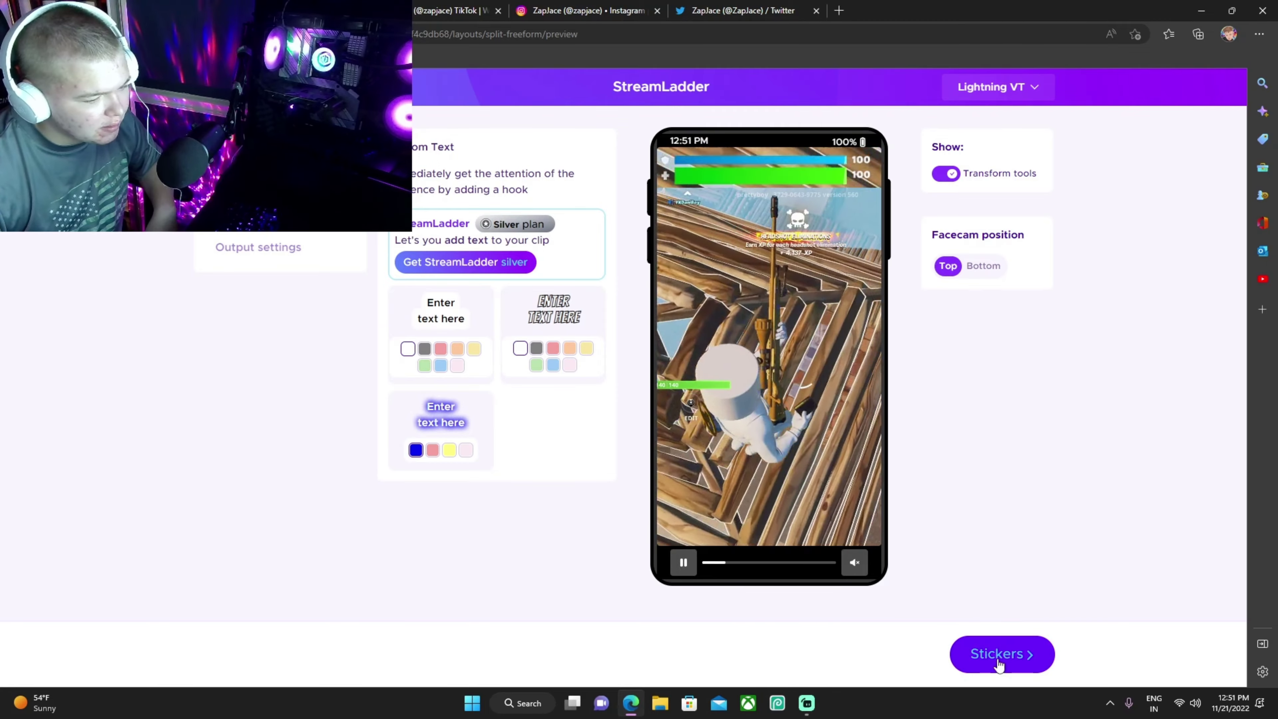
left_click(999, 665)
left_click(999, 665)
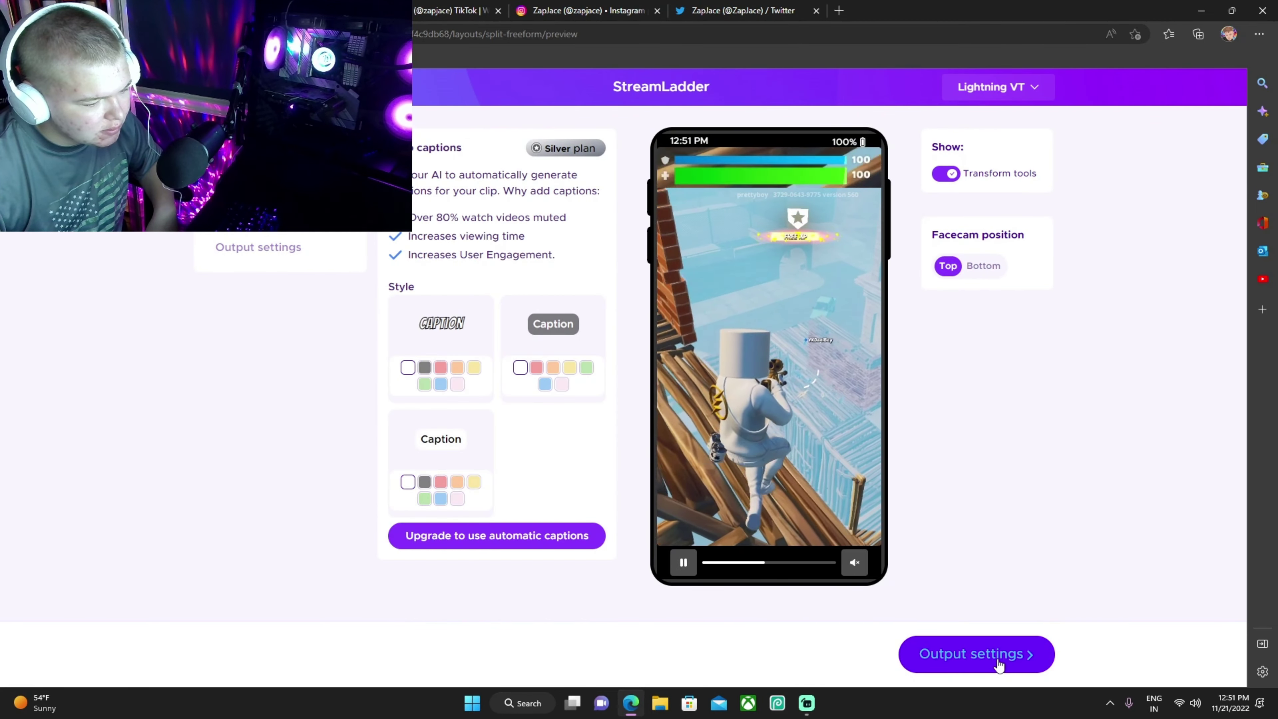
left_click(999, 665)
left_click(976, 661)
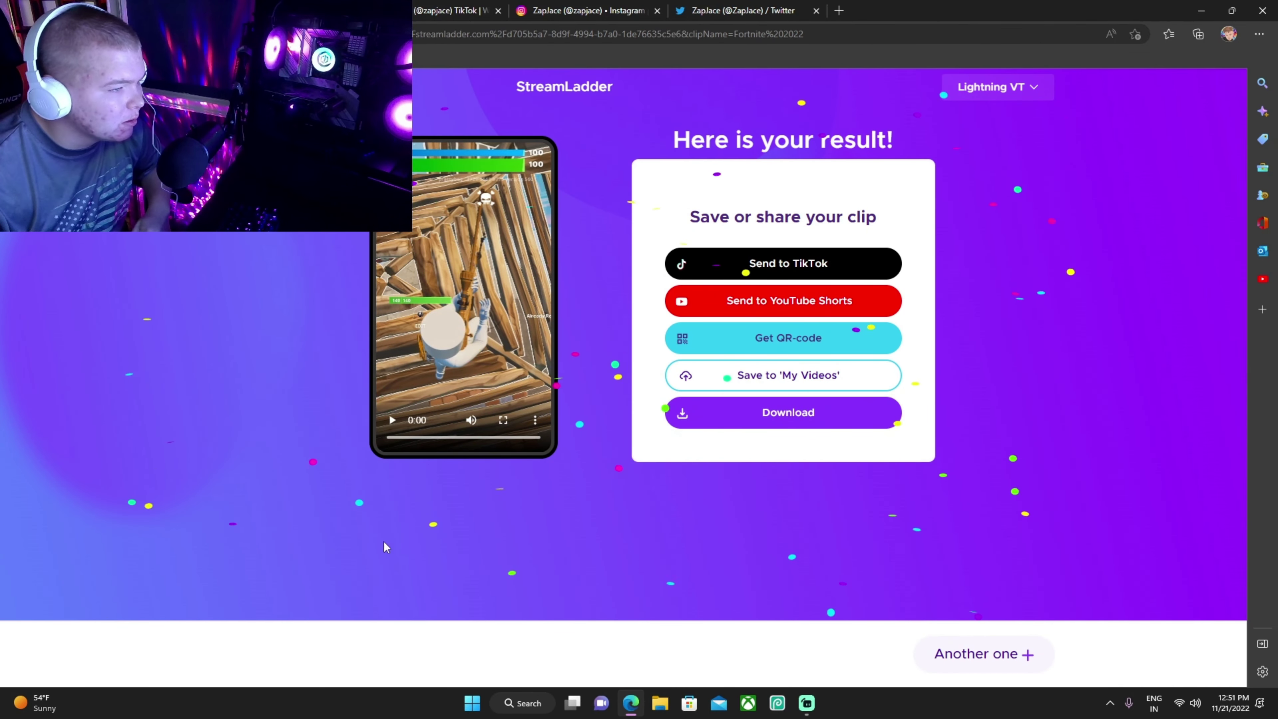
Step: Download the rendered clip, play and pause its preview, and close the StreamLadder tab
left_click(776, 422)
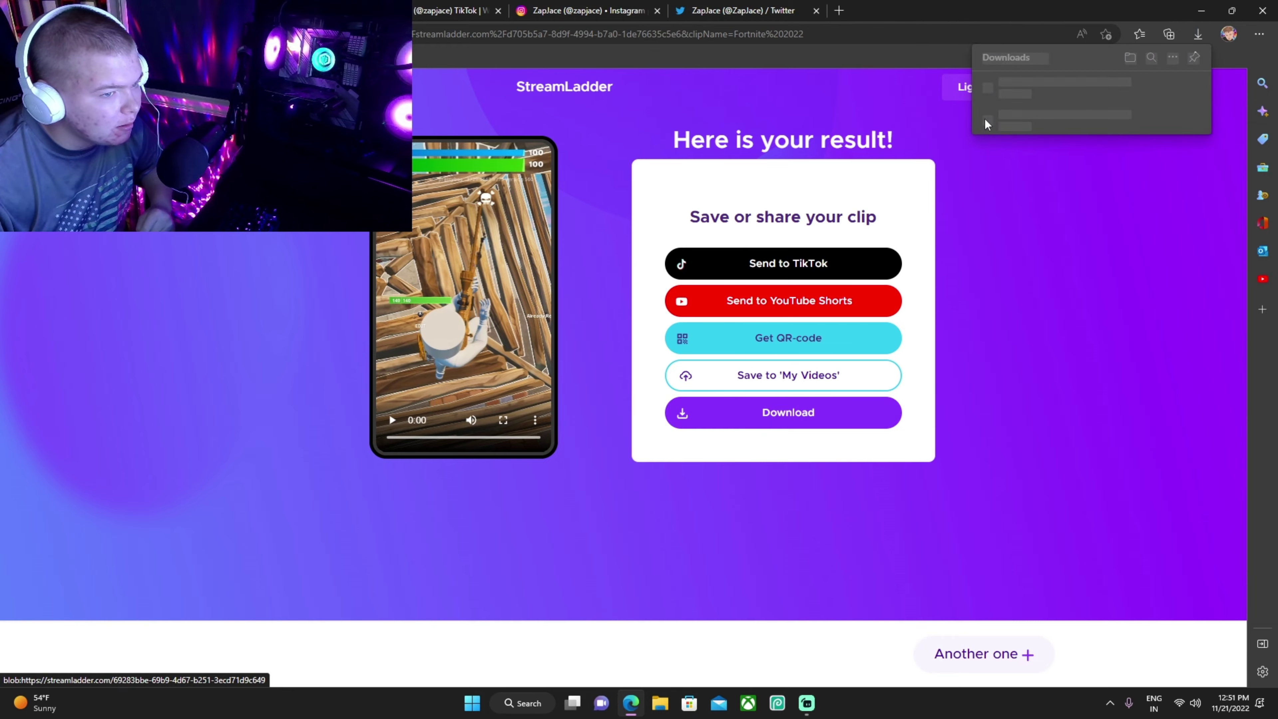
left_click(391, 425)
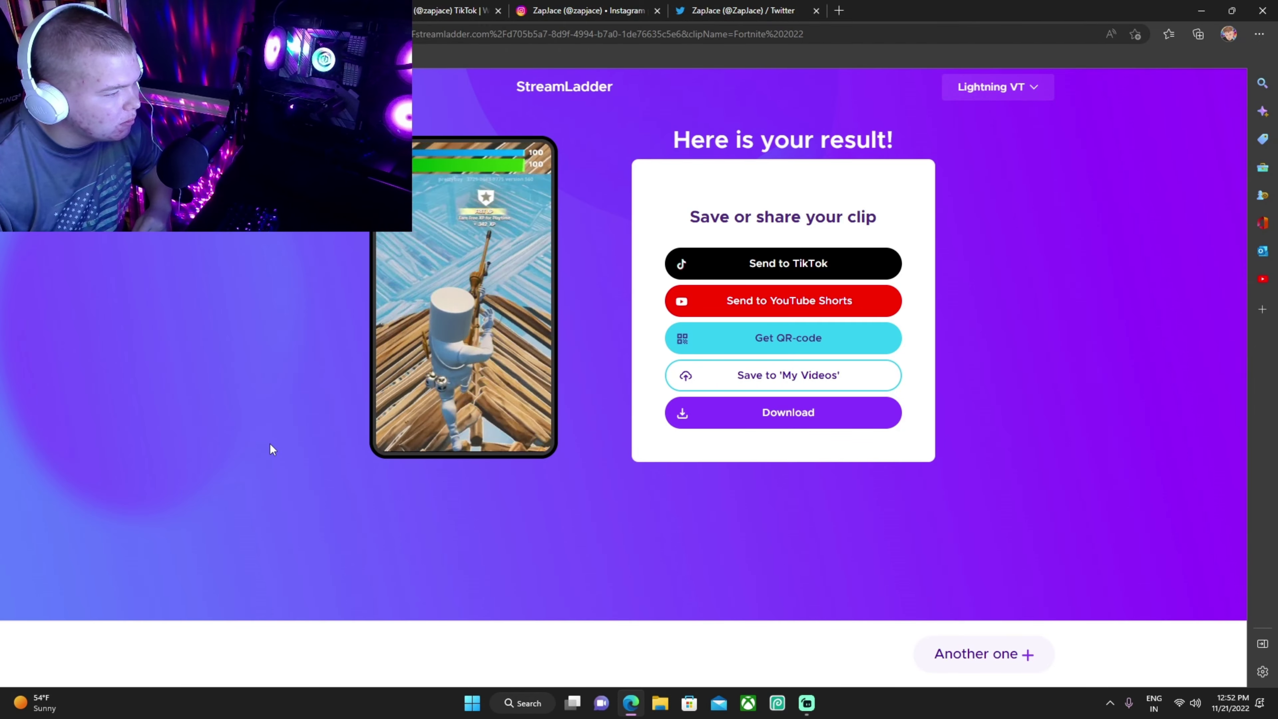
mouse_move(390, 437)
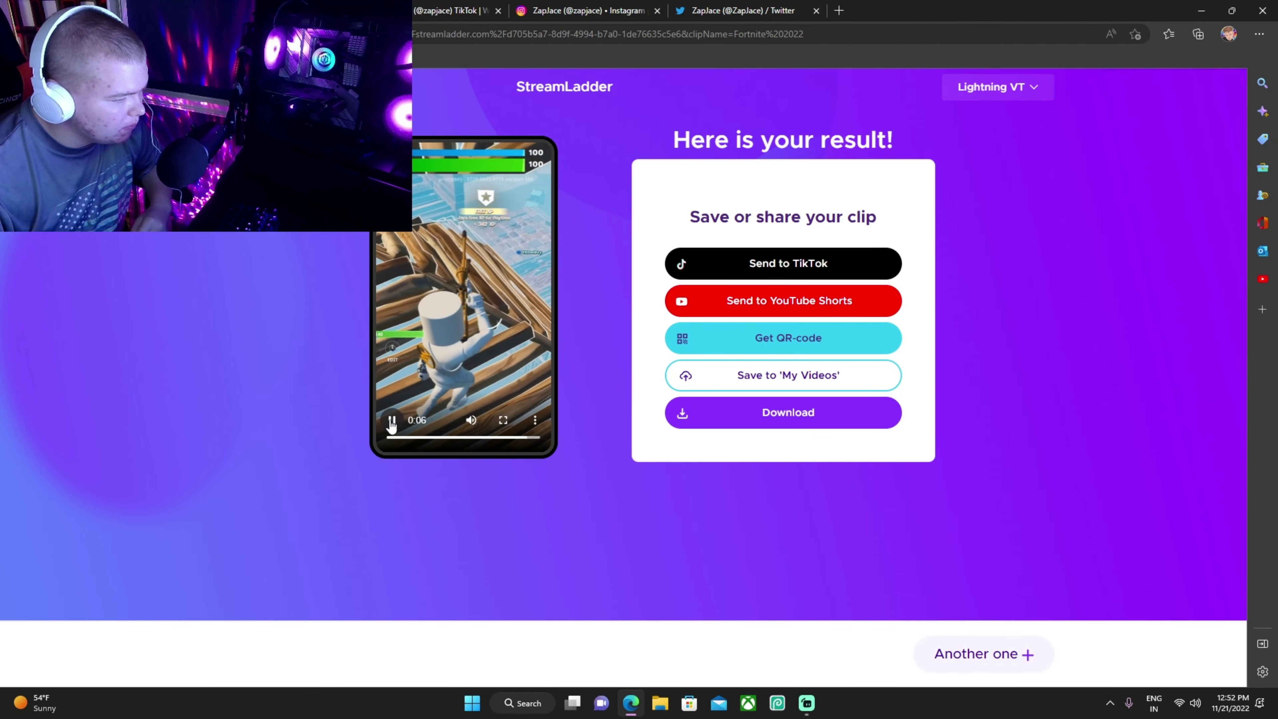
left_click(393, 422)
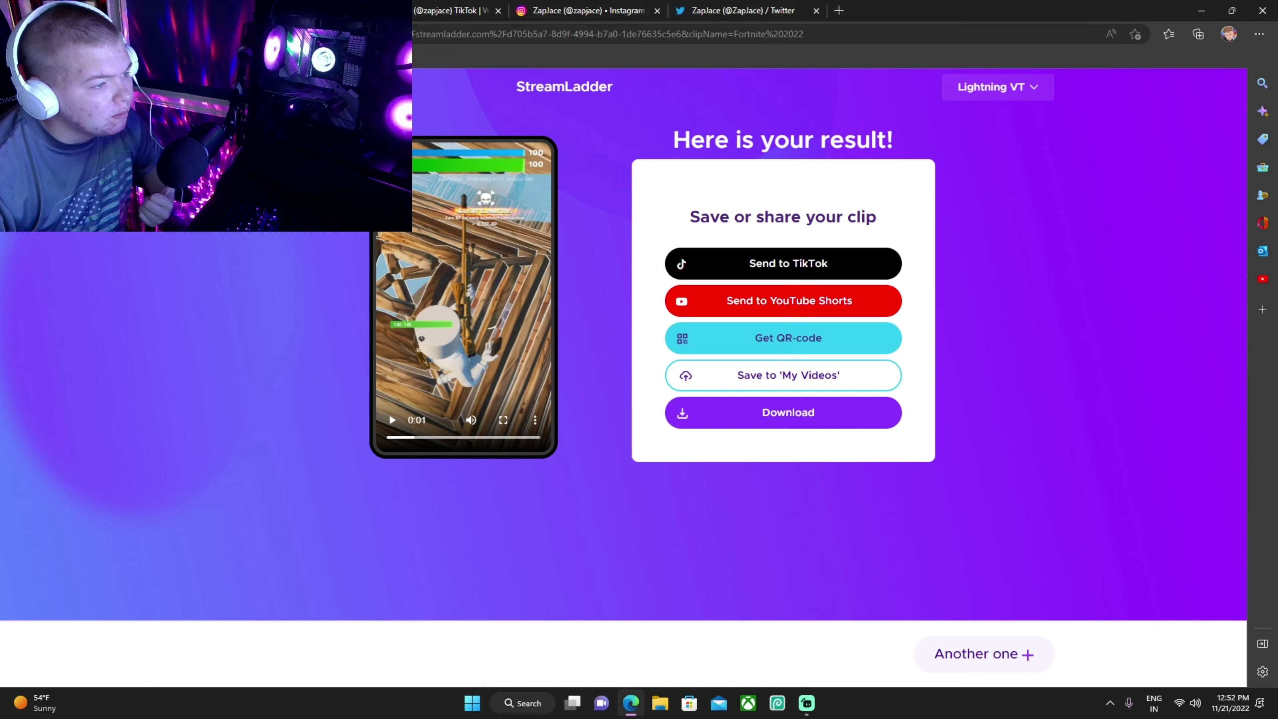
key("ctrl+w")
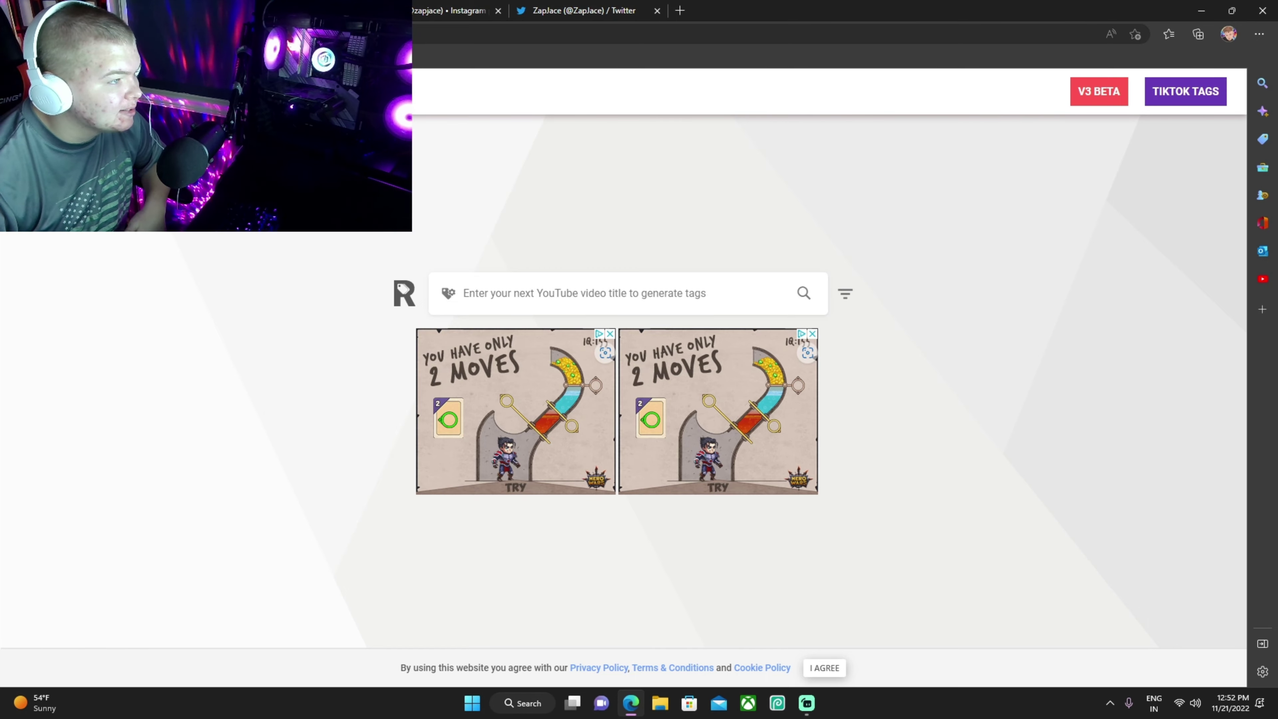
Step: Generate RapidTags tags for the title 'Fortnite montage', then switch to the TikTok profile tab
left_click(596, 290)
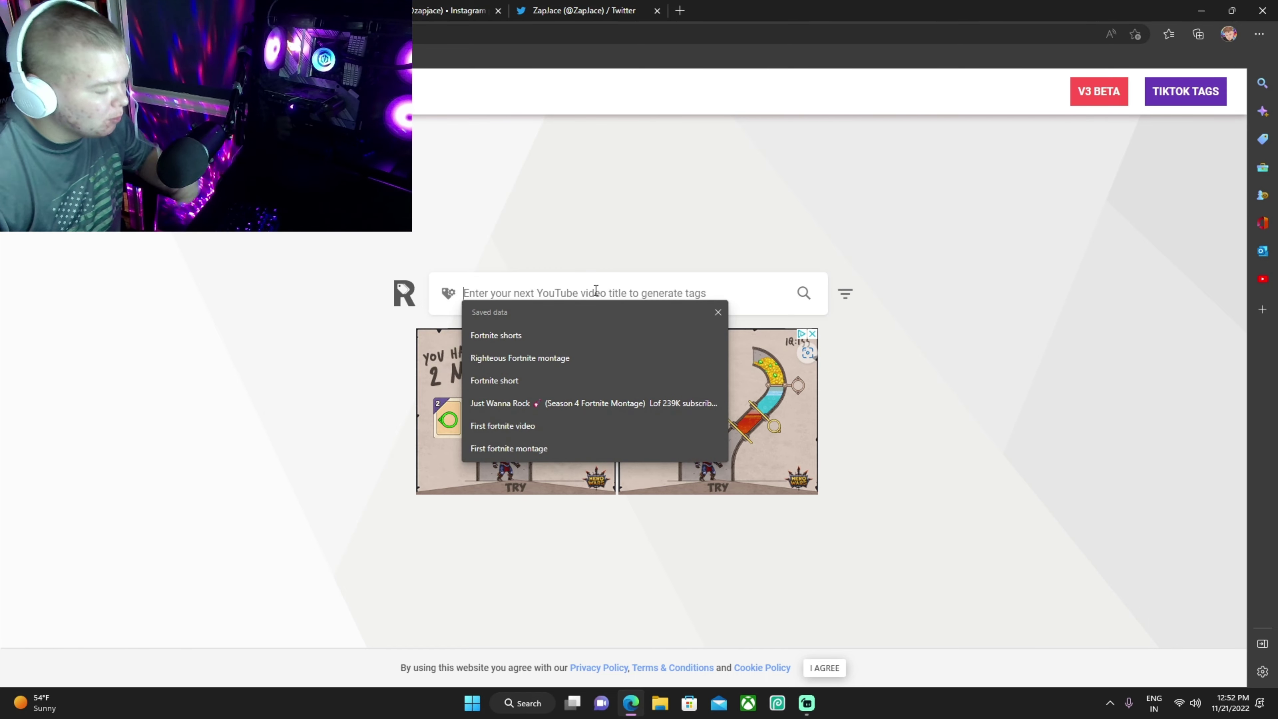
type("Fortnit")
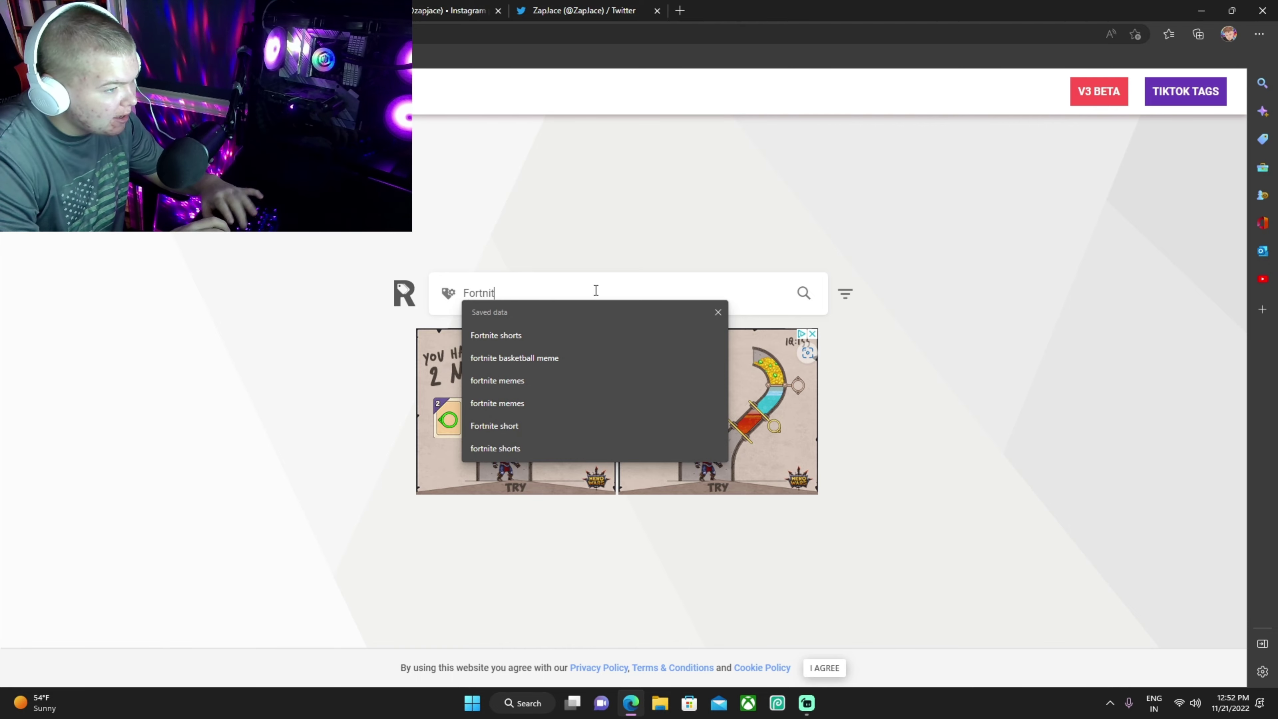
type("e s")
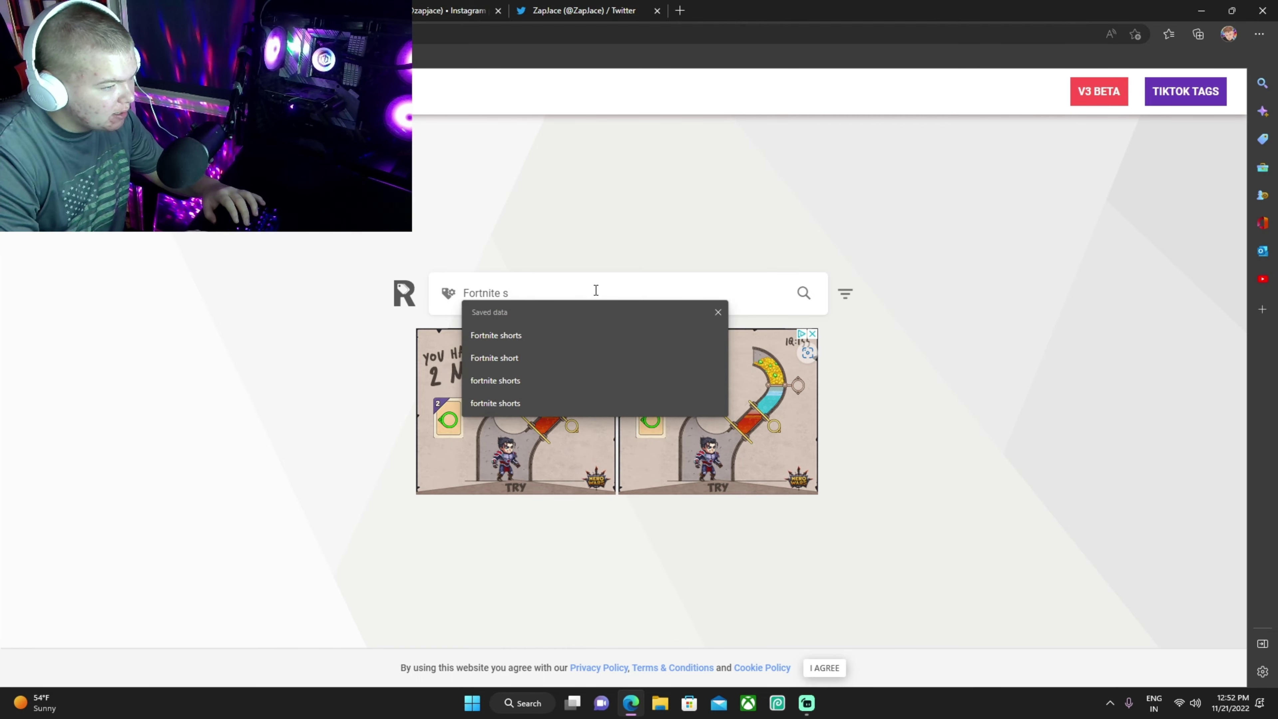
key("BackSpace")
type("montage")
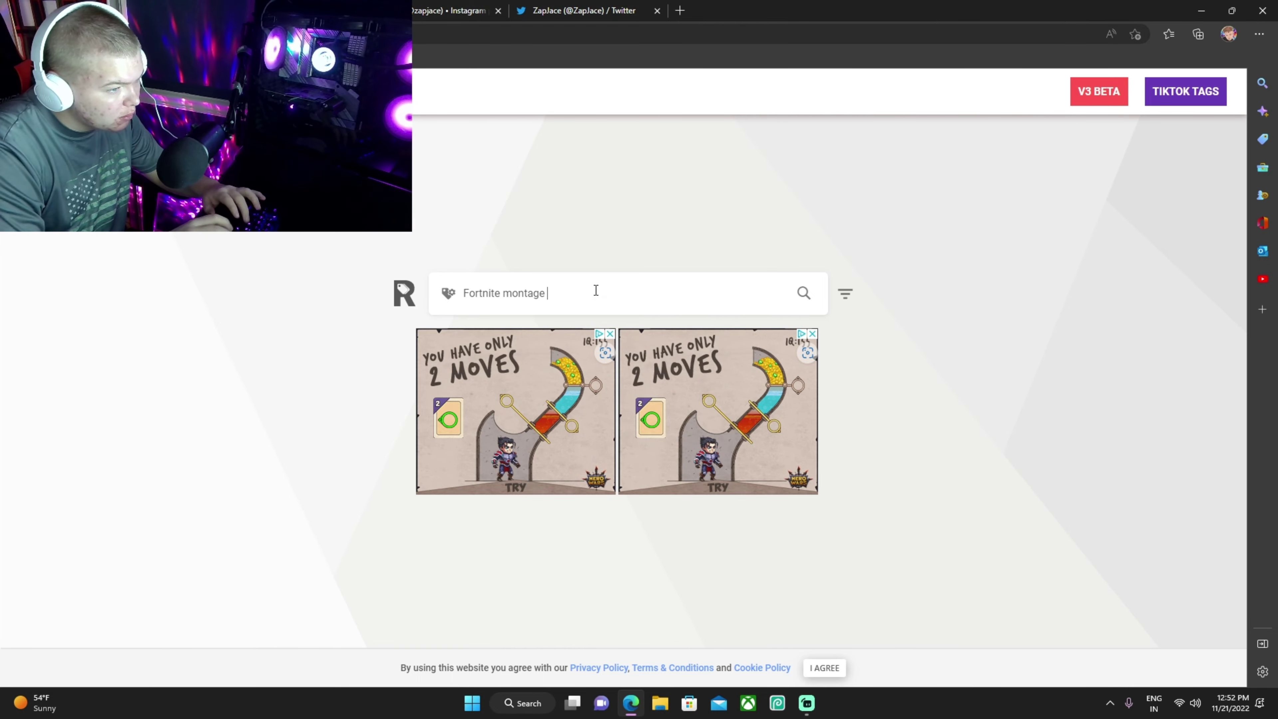
key("Return")
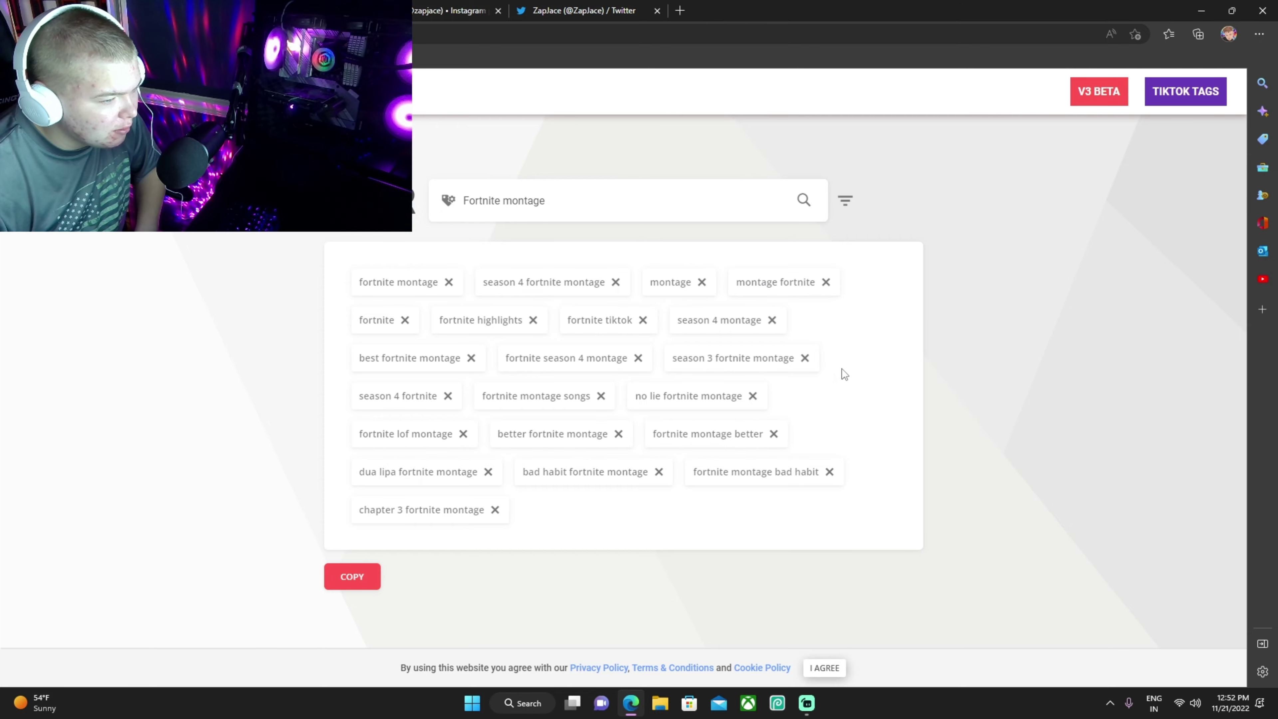
left_click(121, 10)
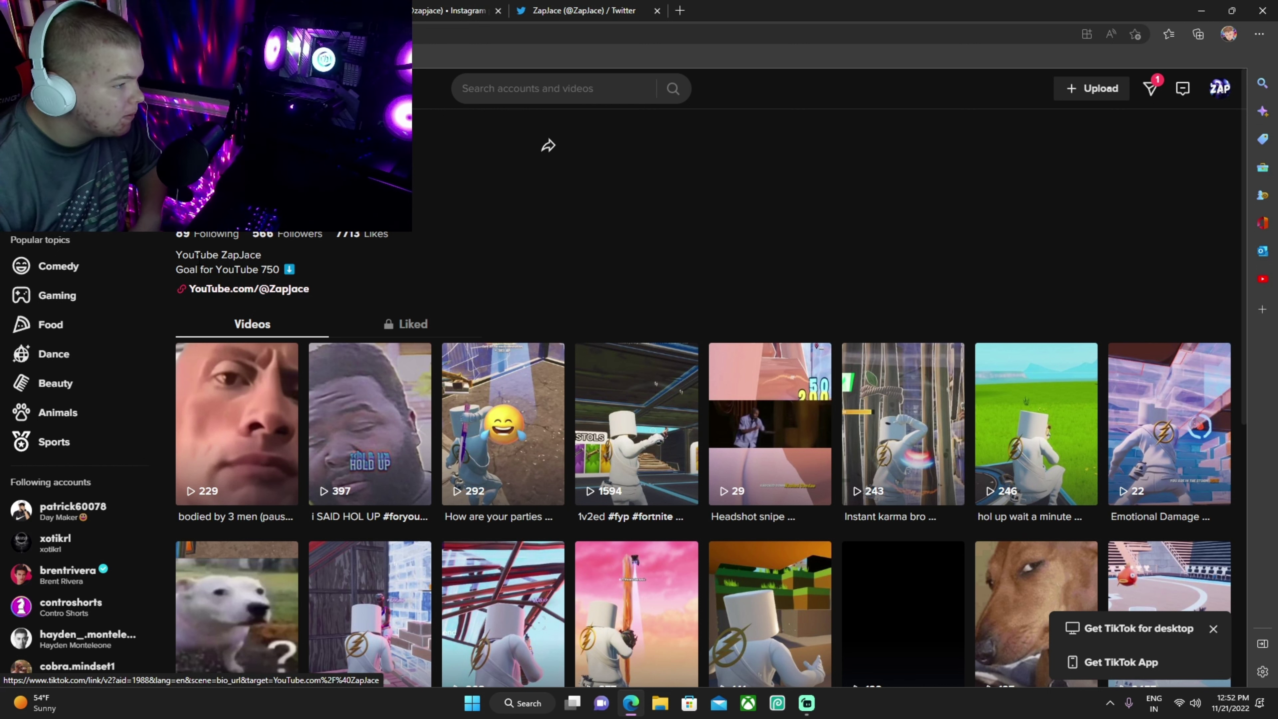
Step: Select the YouTube line in the TikTok profile bio
left_click_drag(175, 255, 254, 255)
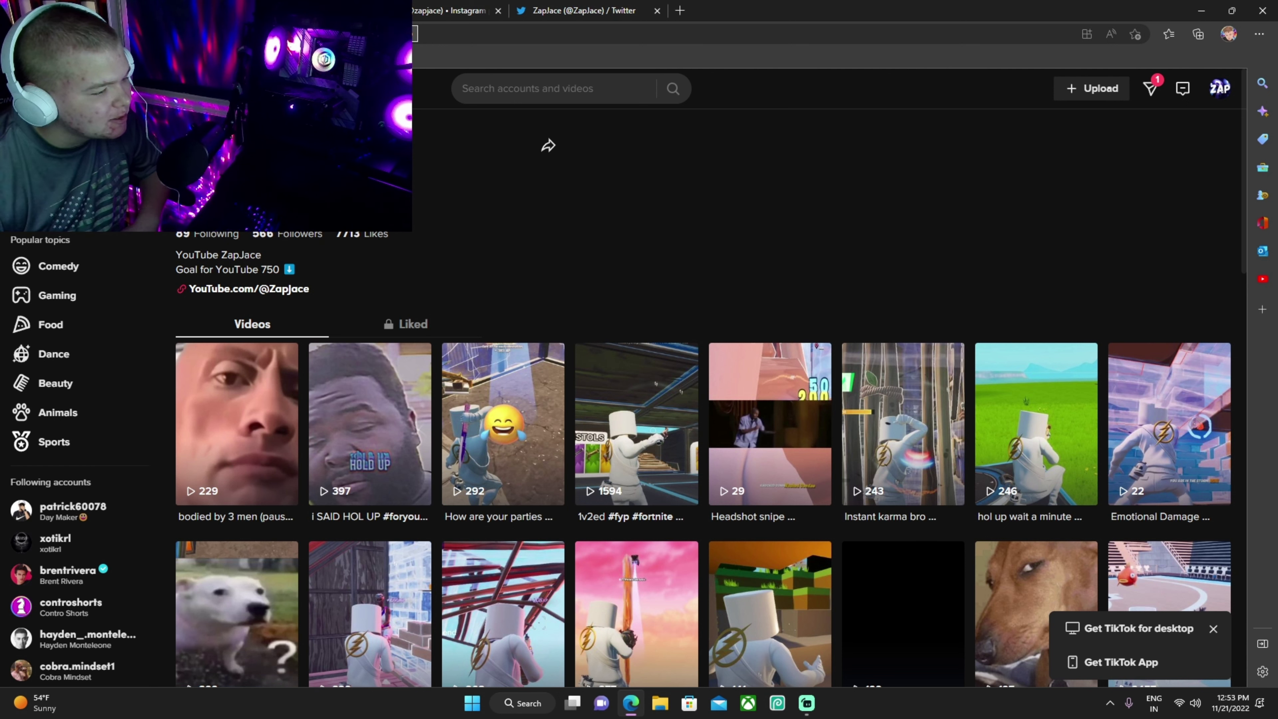
Step: Switch to the Instagram profile, close a tab, and select then deselect the profile bio text
key("ctrl+Tab")
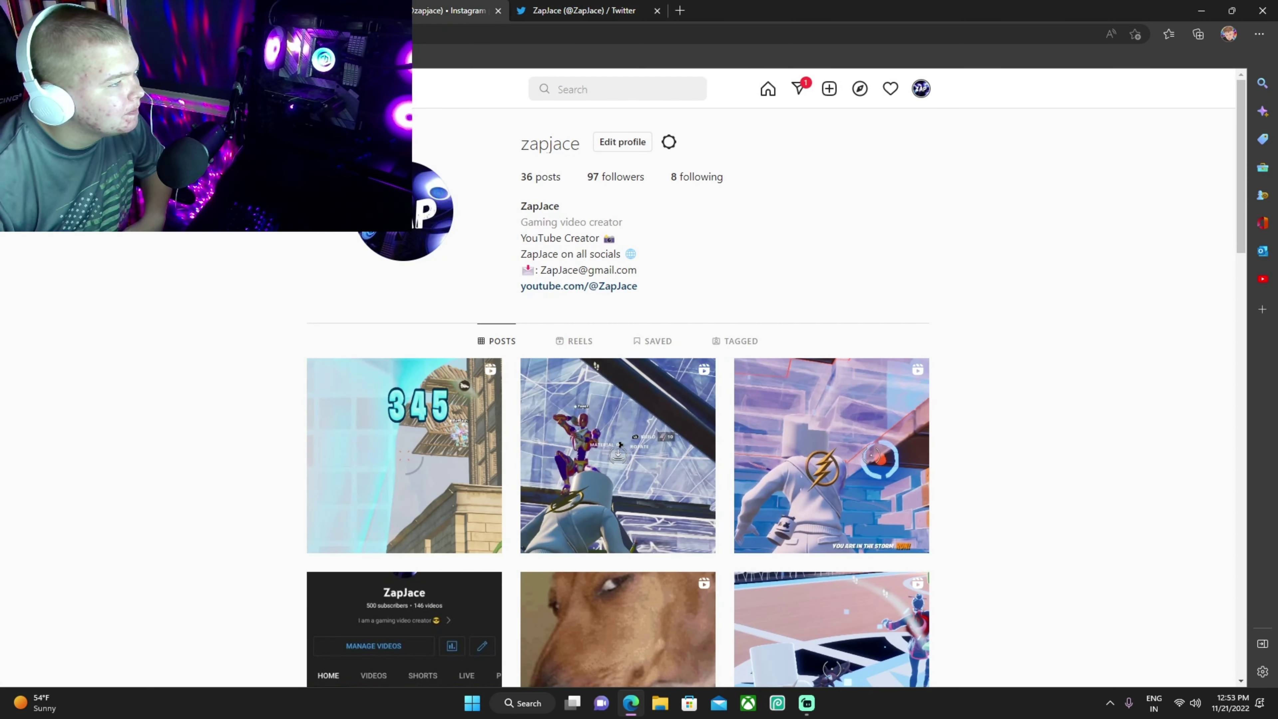
key("ctrl+w")
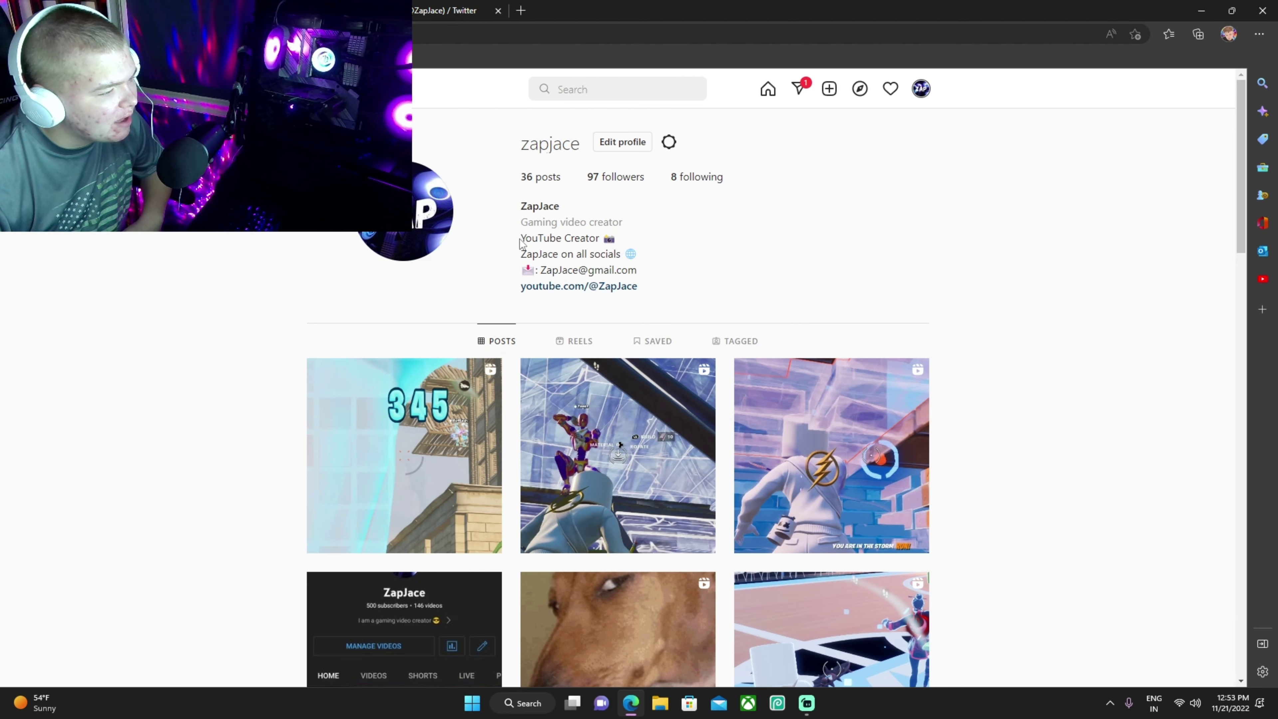
left_click_drag(521, 244, 639, 292)
left_click(757, 305)
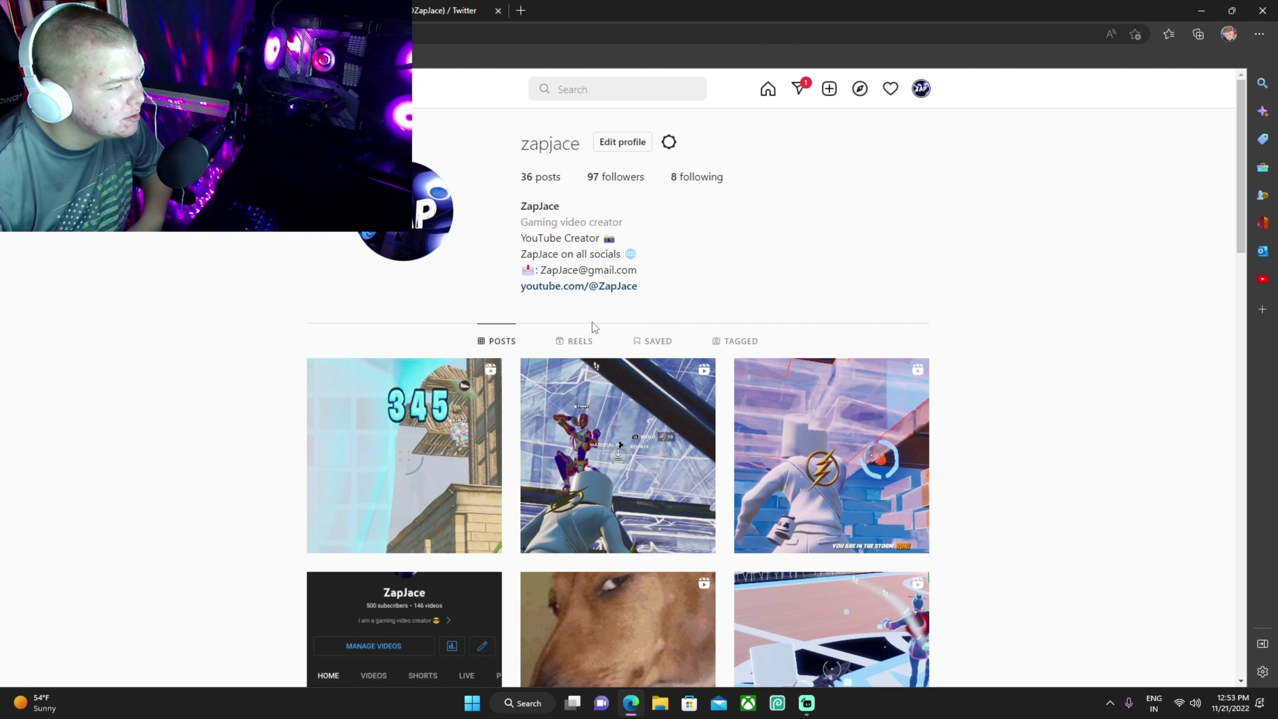
Step: View the Twitter profile, then close both the Twitter and Instagram pages
left_click(445, 10)
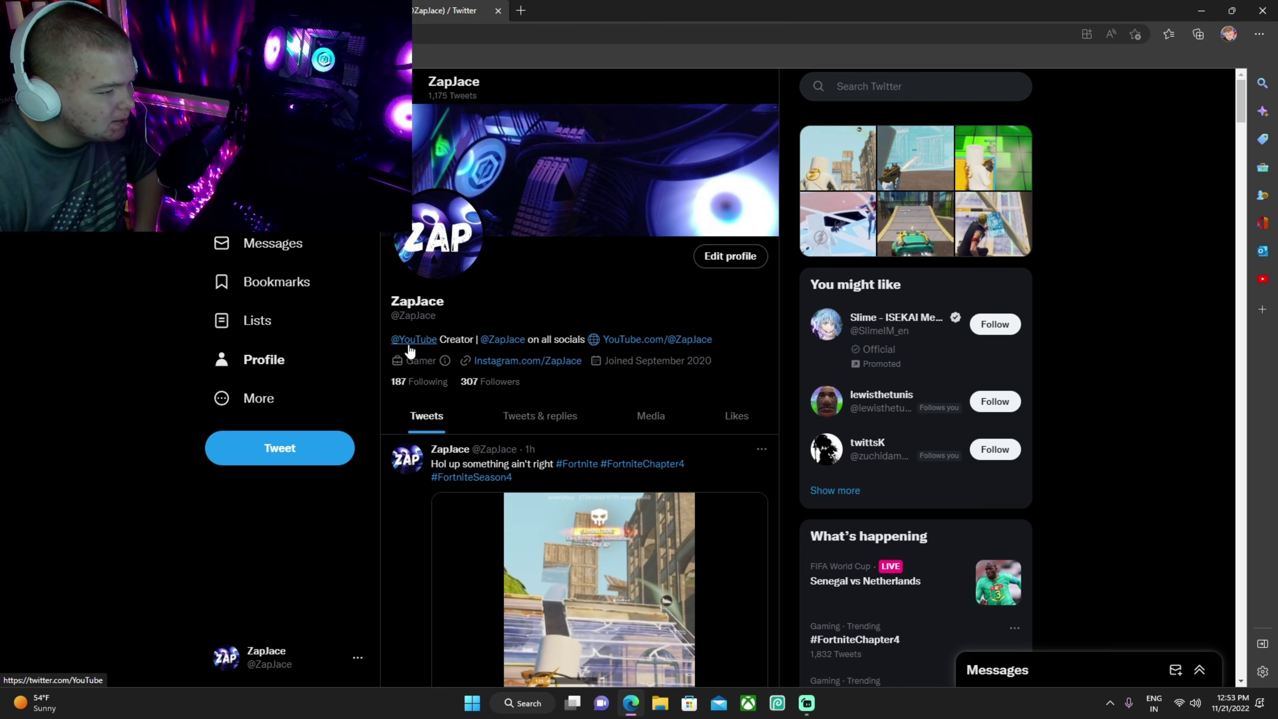
mouse_move(419, 348)
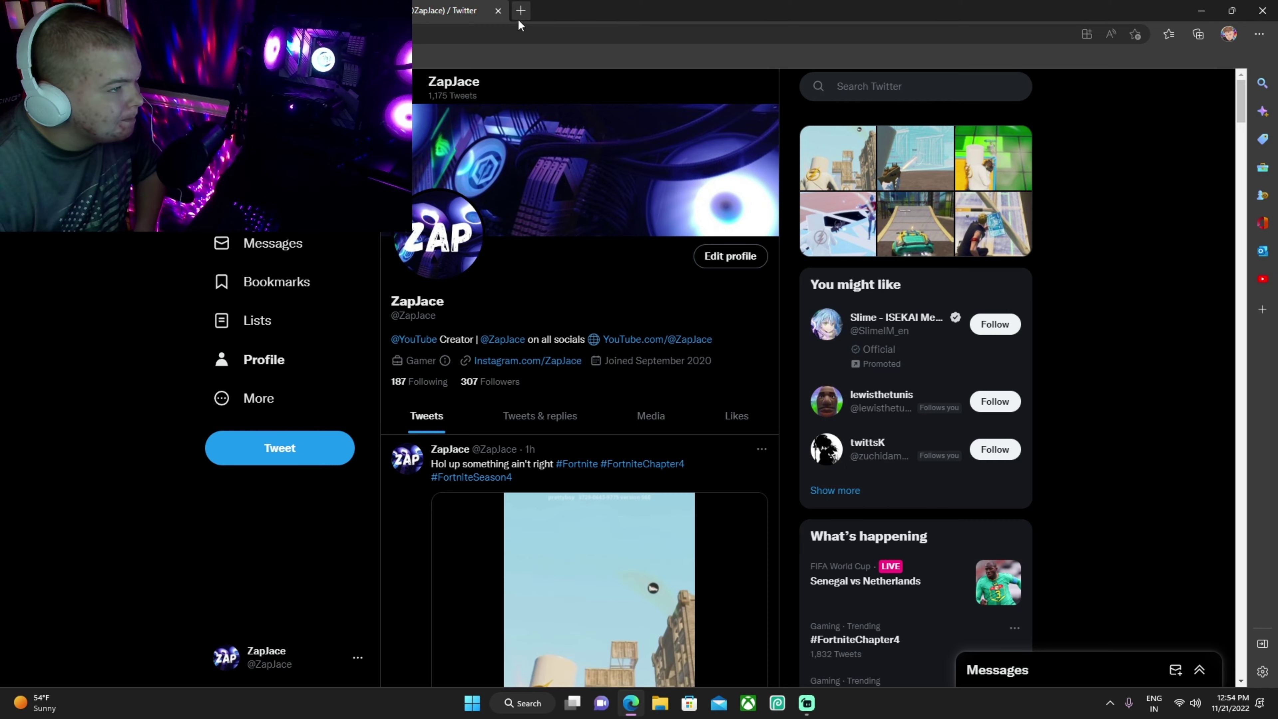
left_click(498, 11)
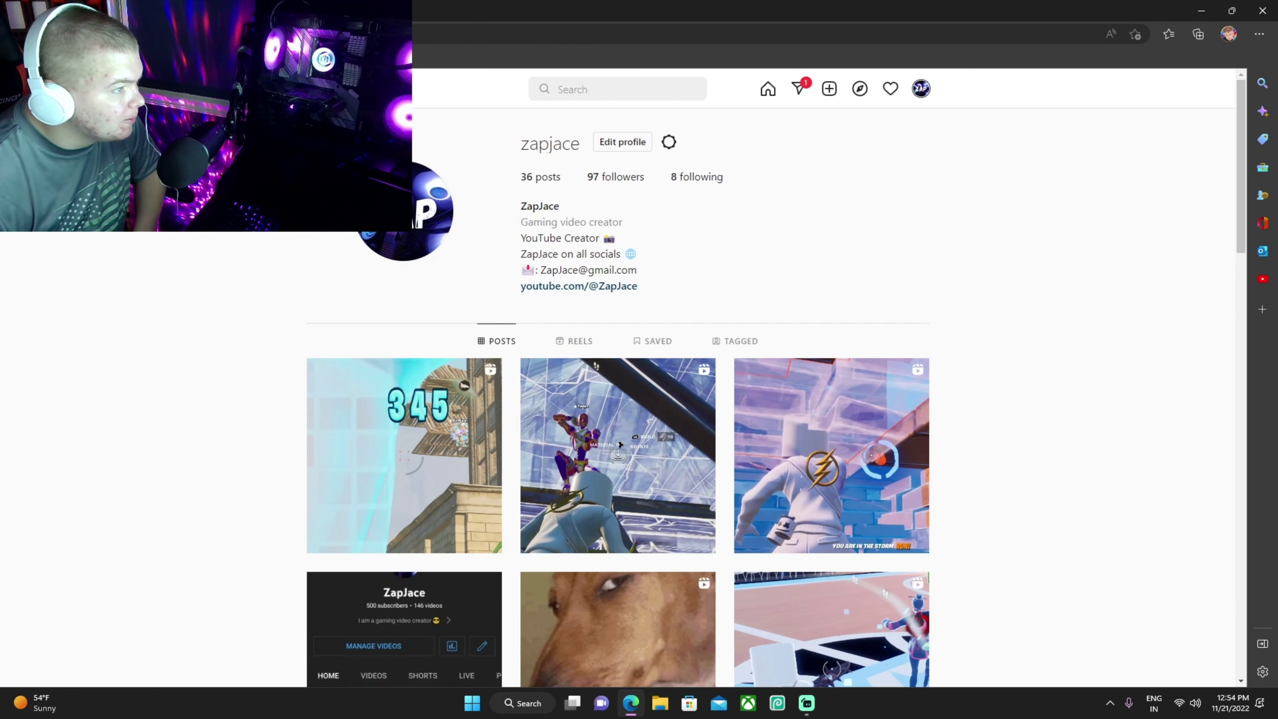
left_click(498, 11)
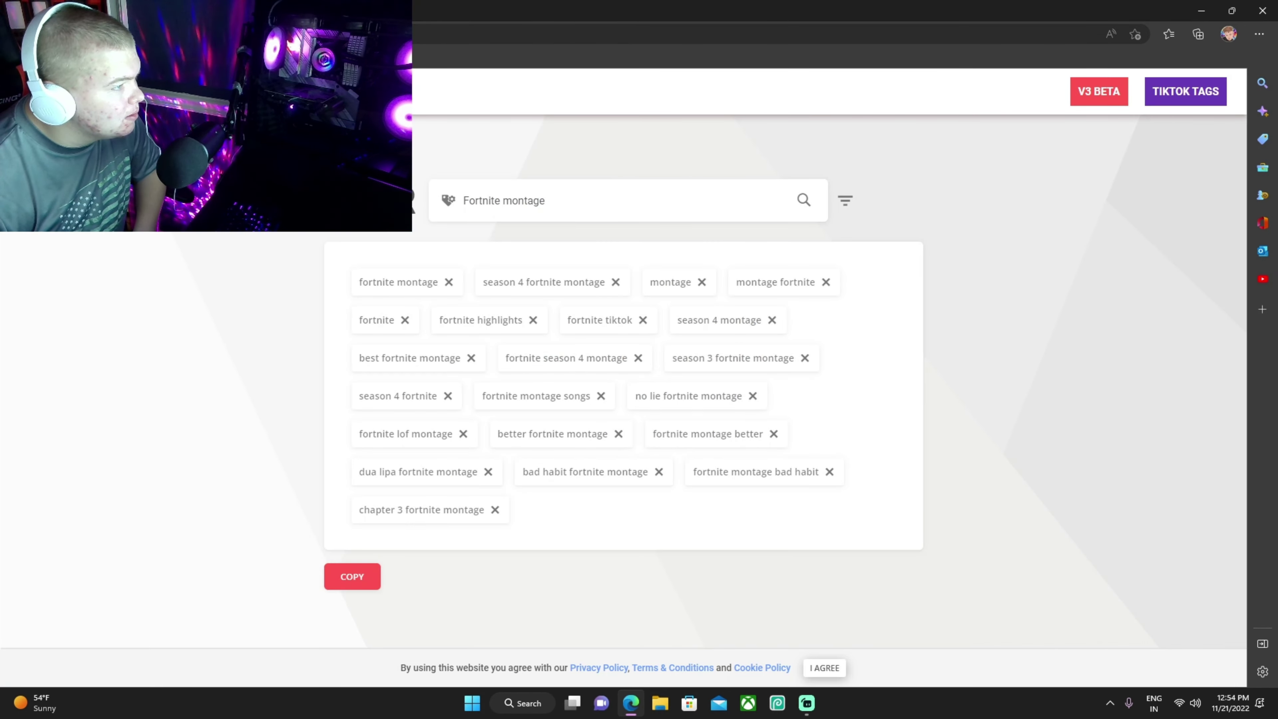
Step: Open the YouTube channel page from a new tab and show its notifications list
key("ctrl+t")
left_click(794, 173)
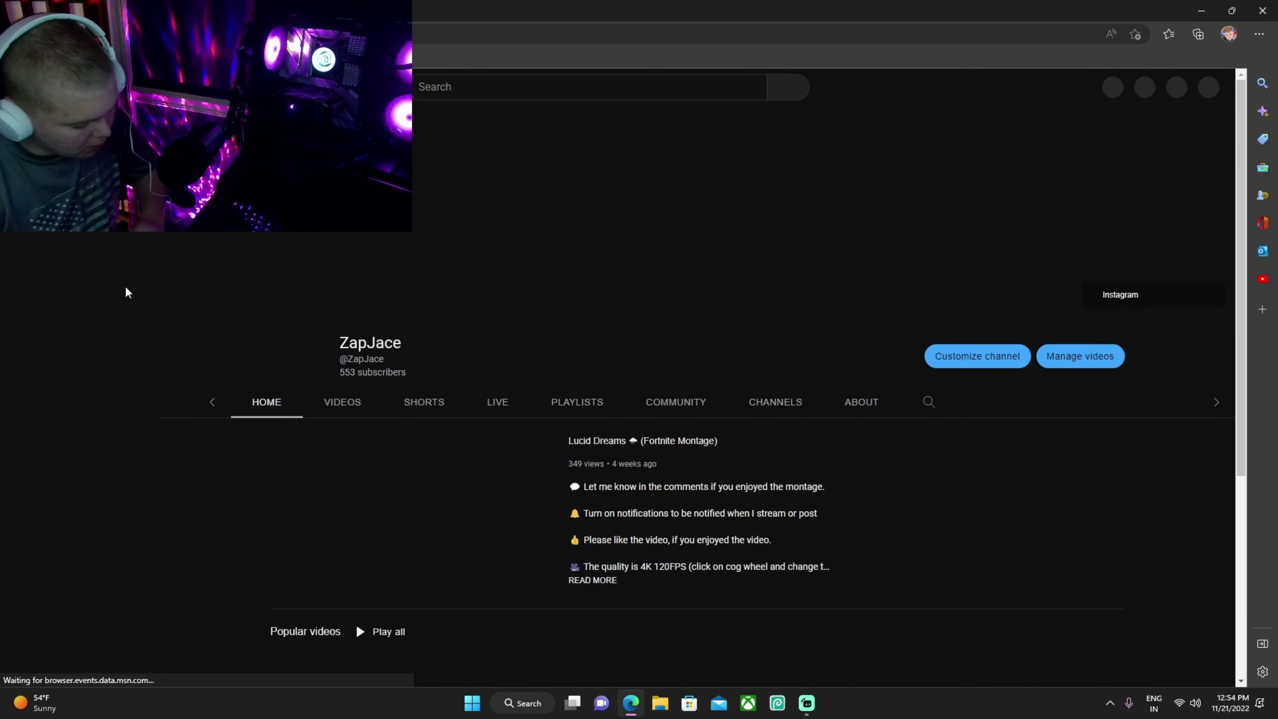
left_click(1166, 86)
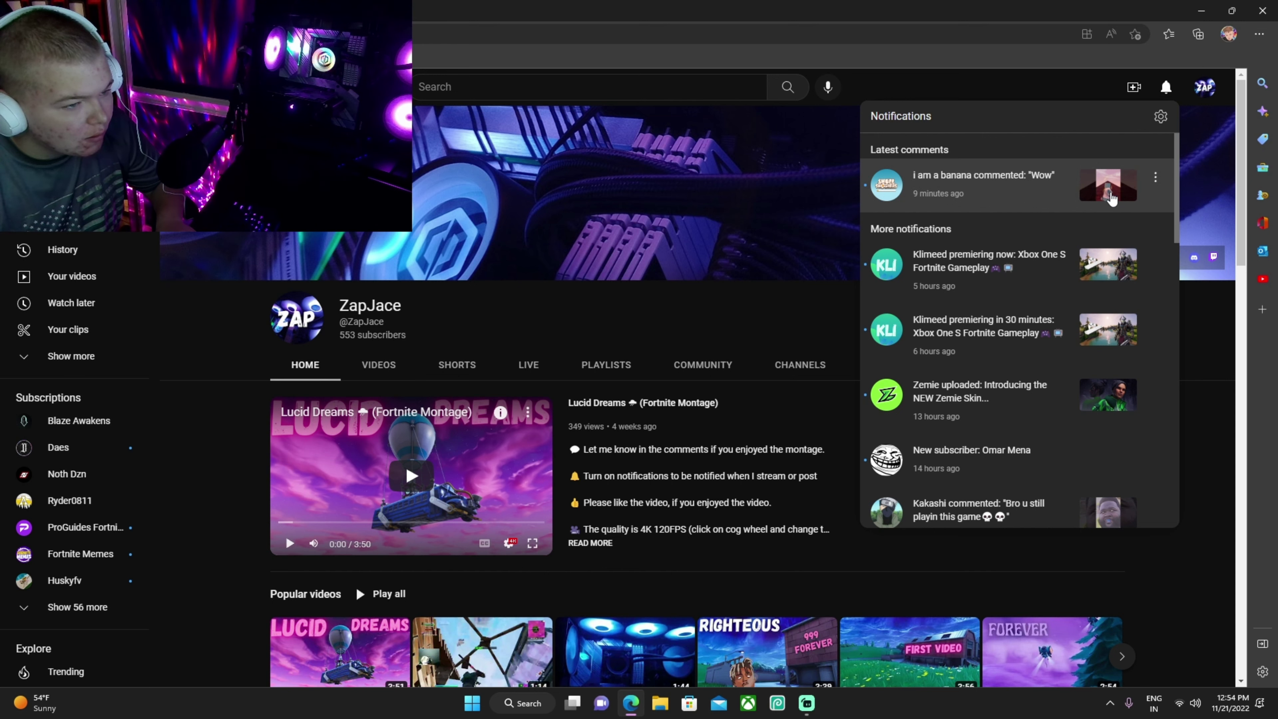
Step: Open the Wow comment's Short, post the reply 'lol it kept getting worse !', and return to the channel
left_click(1112, 199)
left_click(1146, 175)
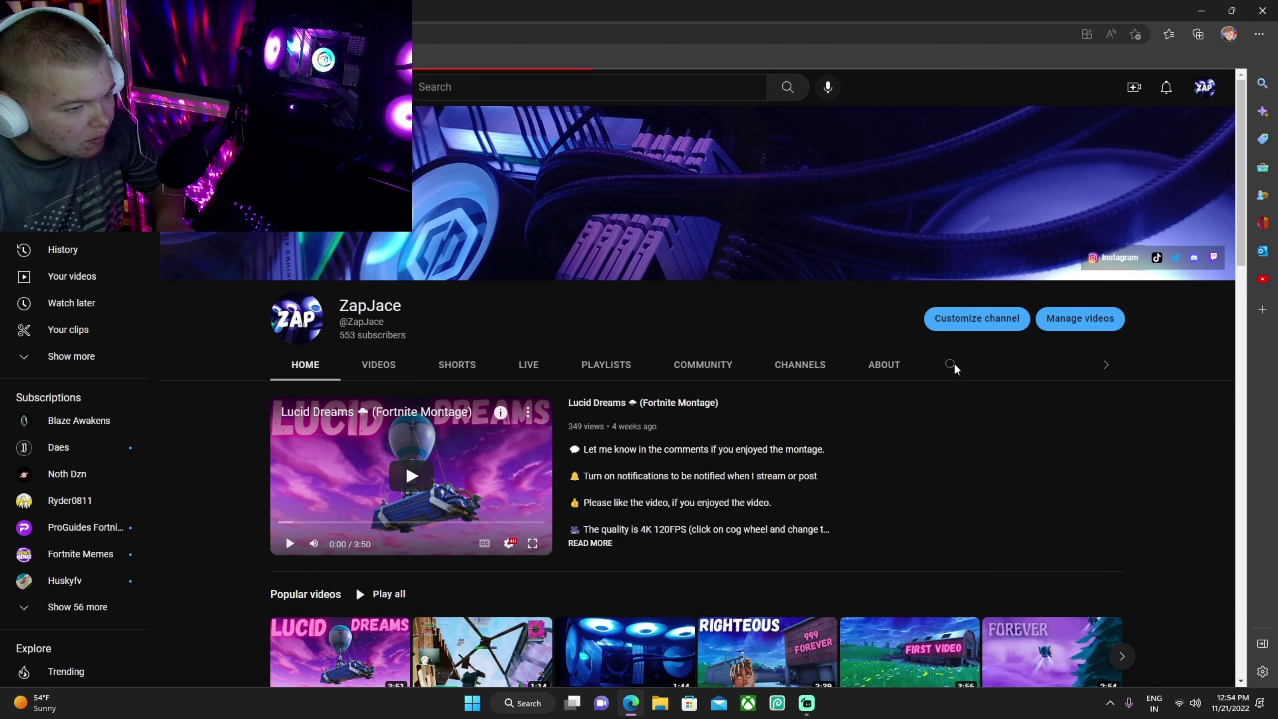
left_click(878, 491)
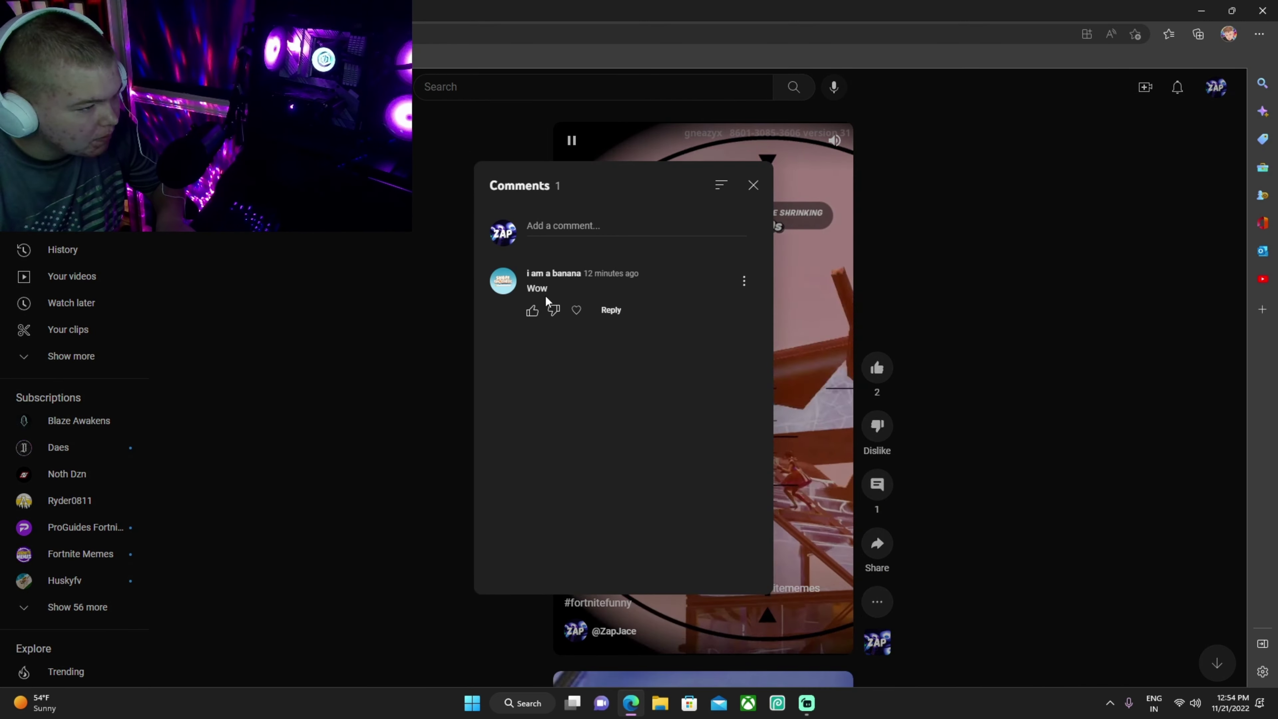
left_click(620, 310)
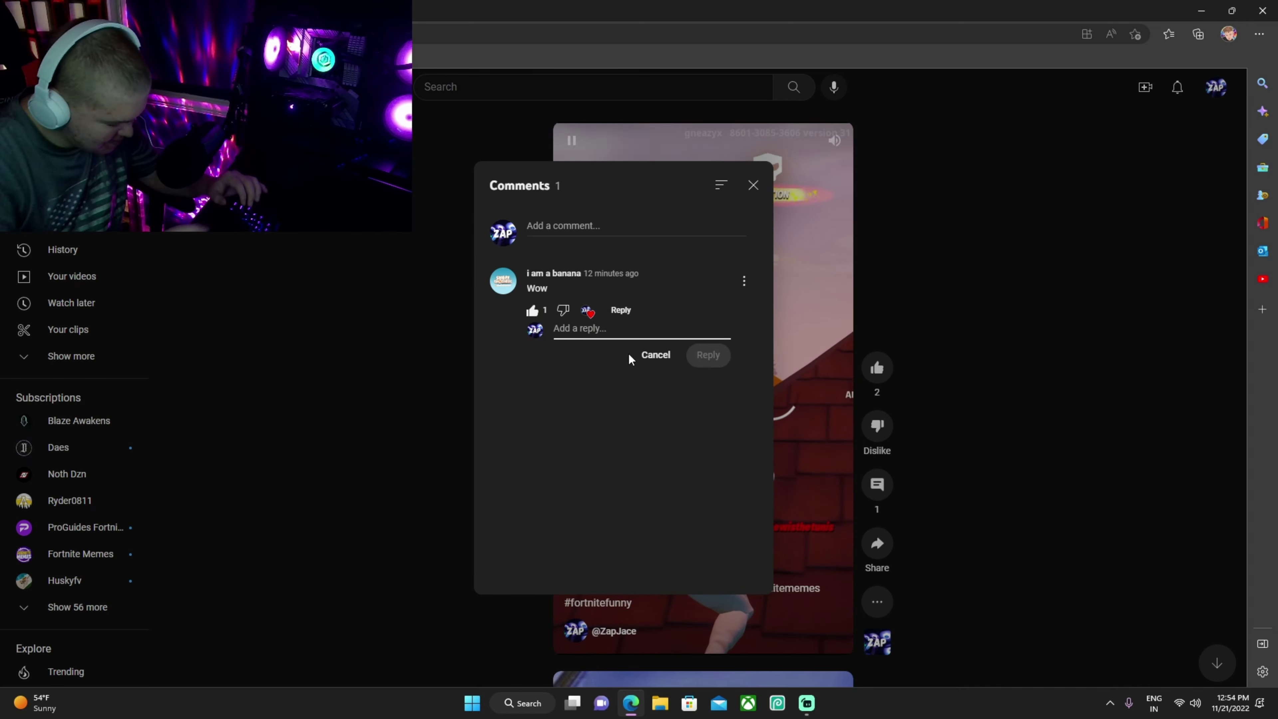
type("lol it kept")
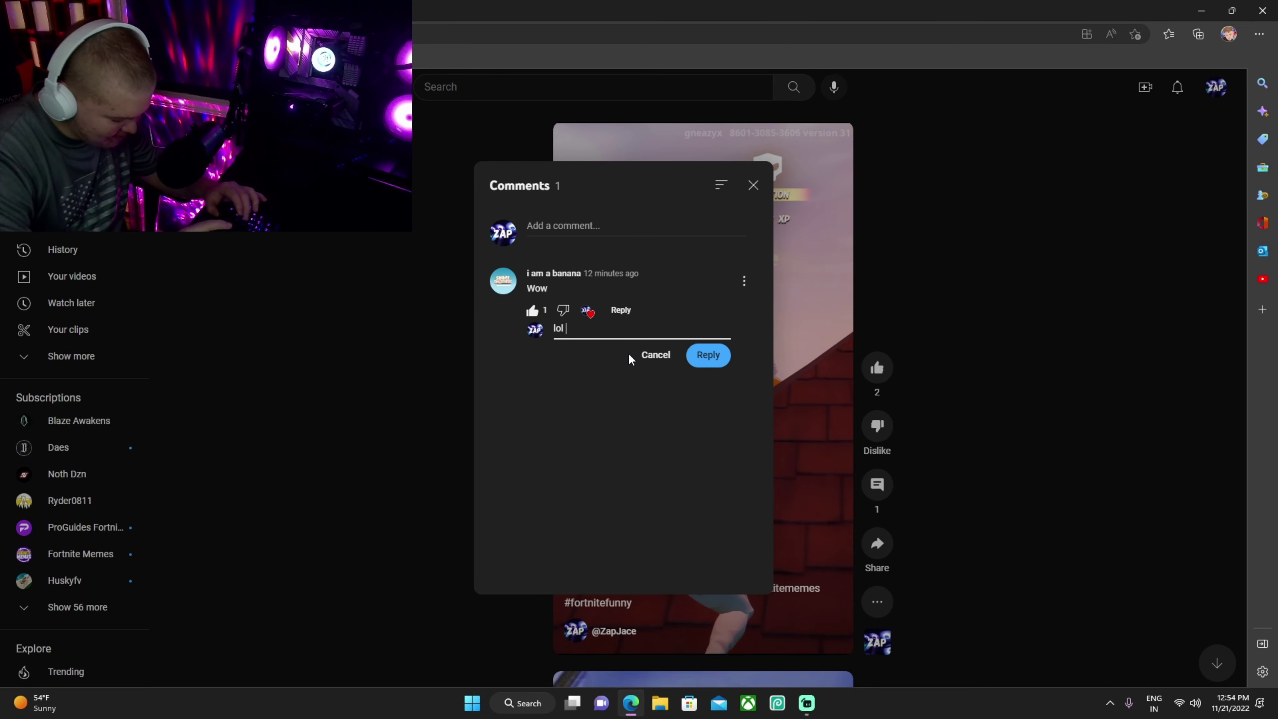
type(" get")
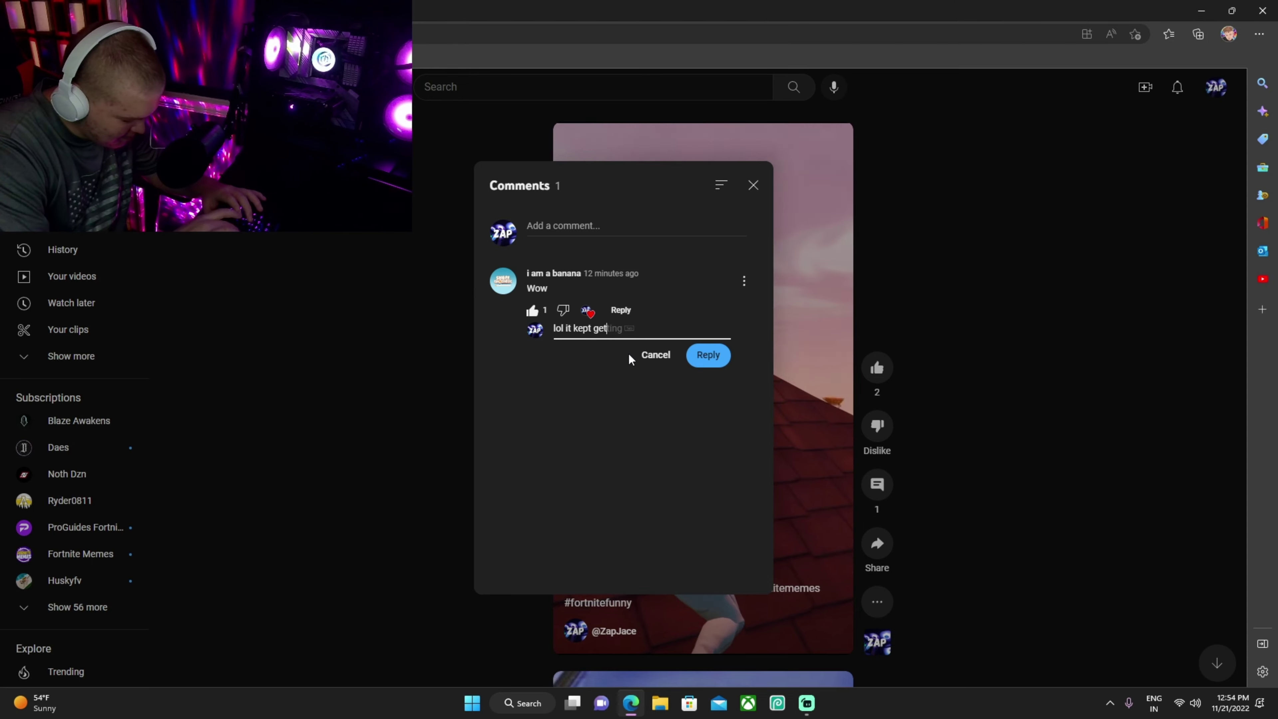
type("ting worse !")
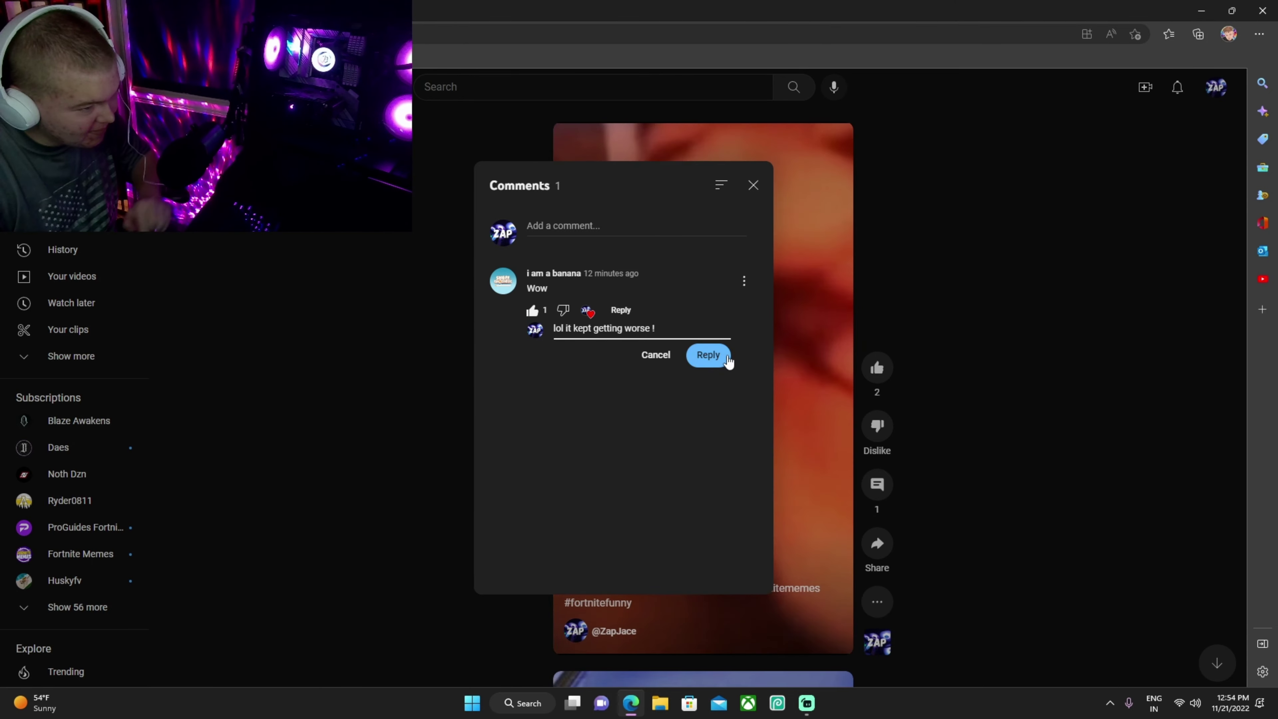
left_click(719, 353)
left_click(754, 186)
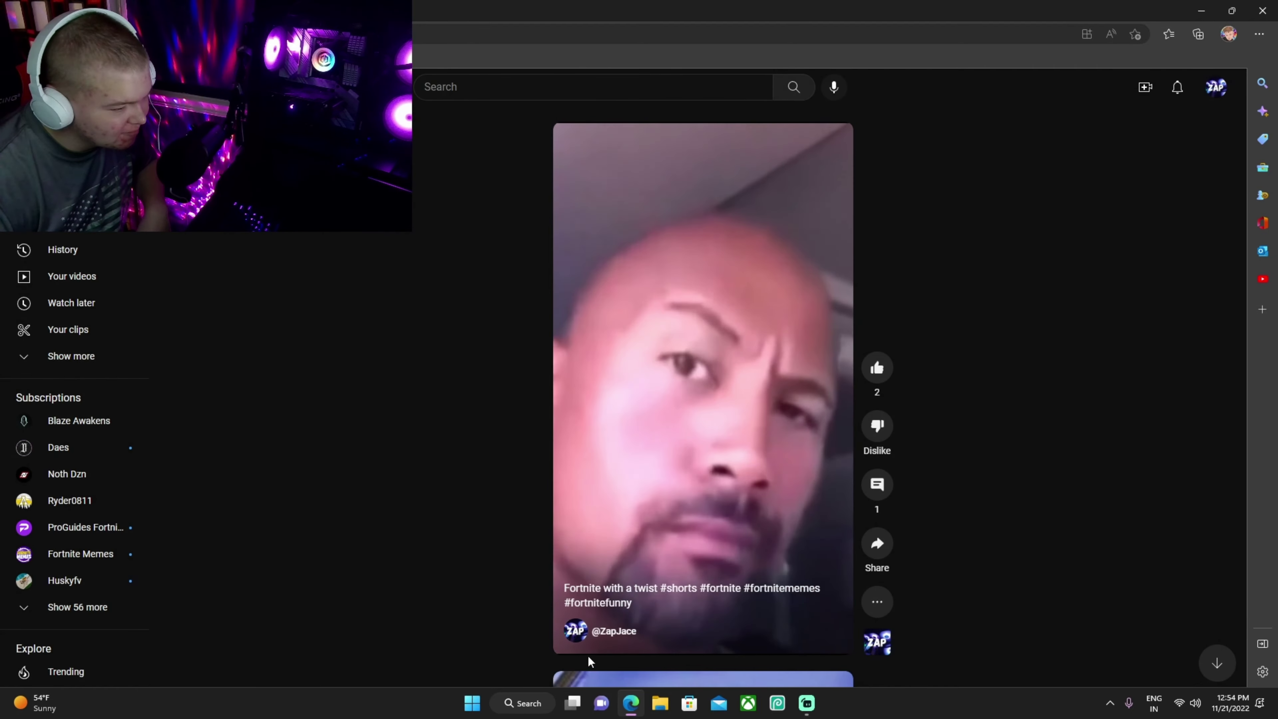
left_click(604, 631)
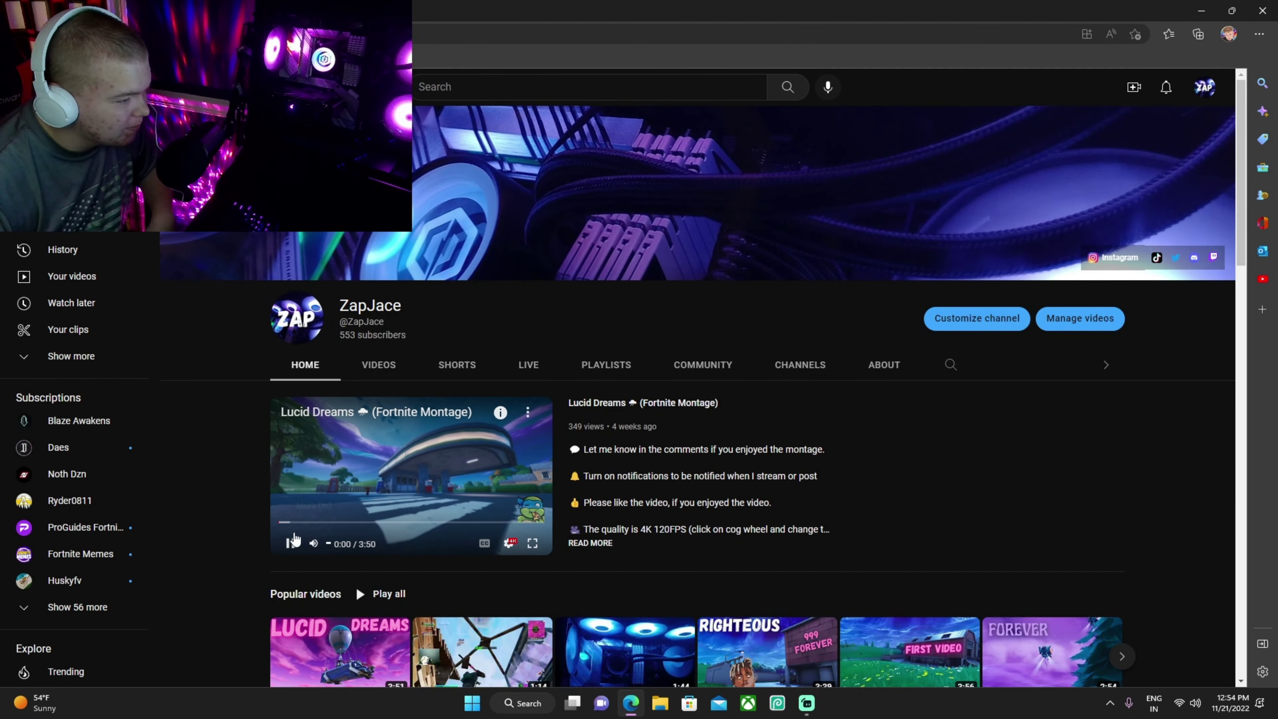
Step: Pause the channel trailer video on the dashboard
left_click(290, 543)
scroll(500, 500, "down", 4)
scroll(499, 500, "down", 18)
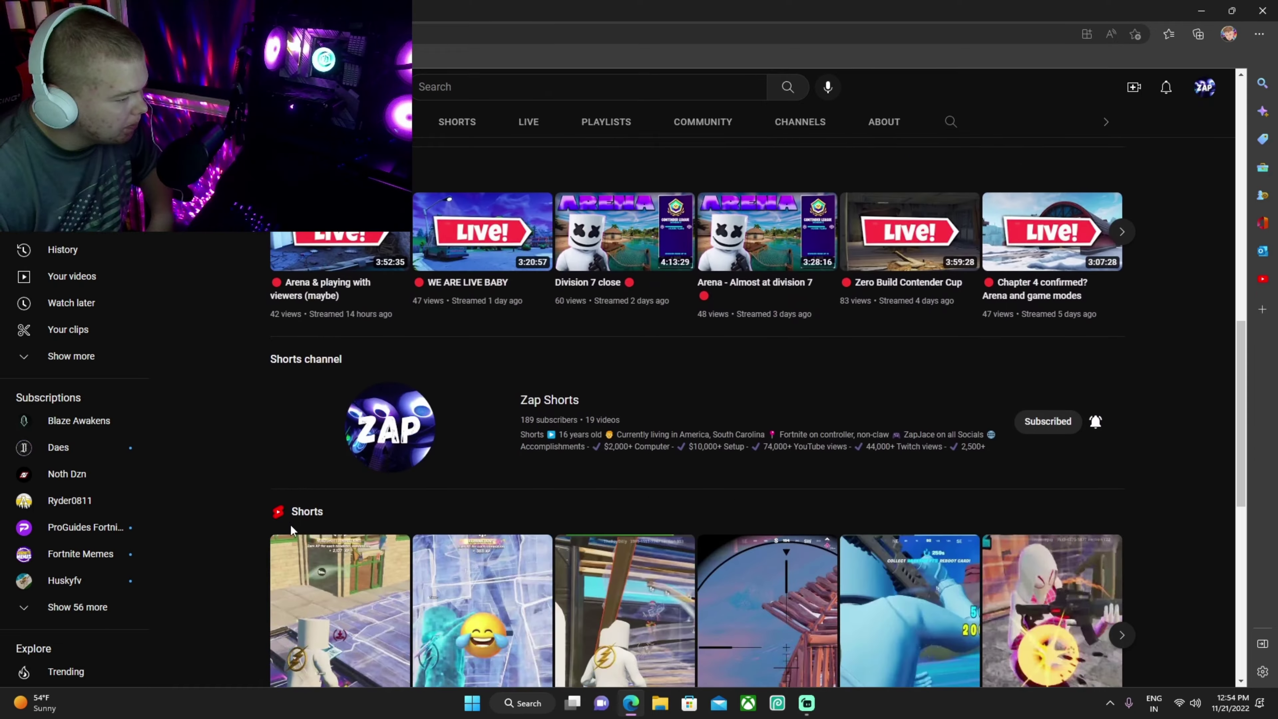
scroll(455, 510, "up", 9)
scroll(455, 510, "up", 8)
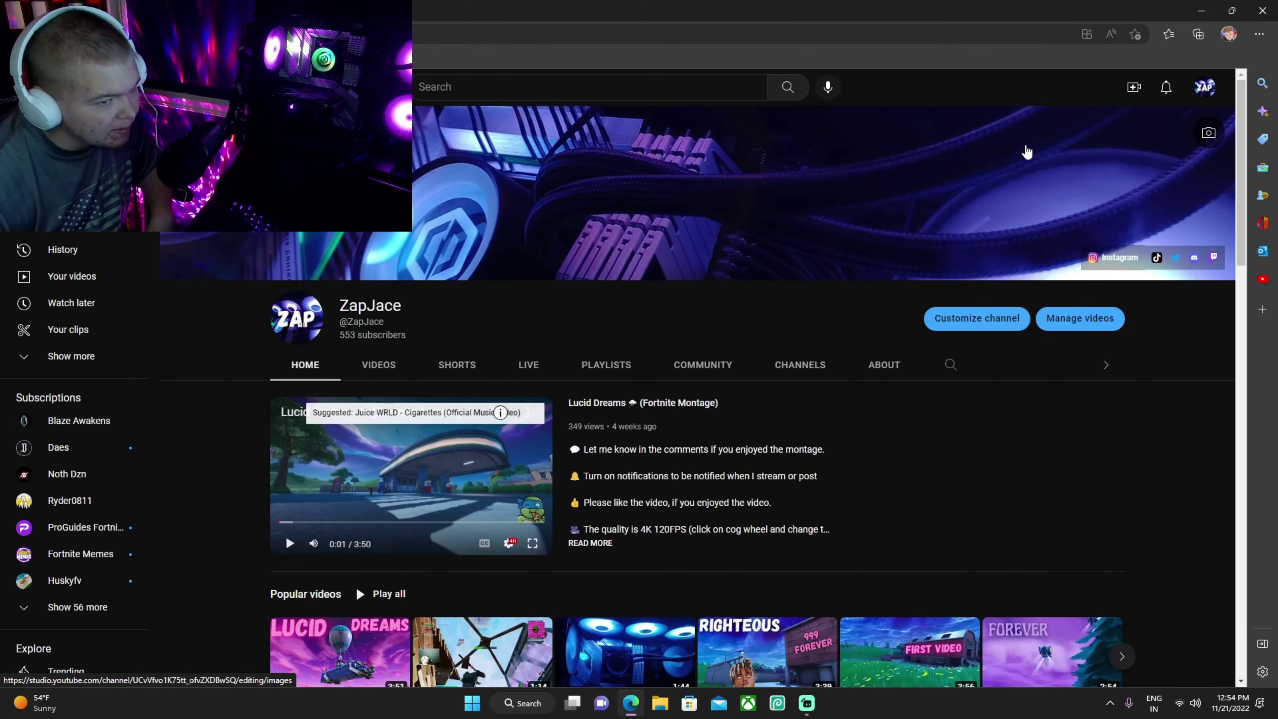
Step: Start uploading 'bodied by 3 men .mp4' from the Desktop folder
left_click(1134, 86)
left_click(1157, 120)
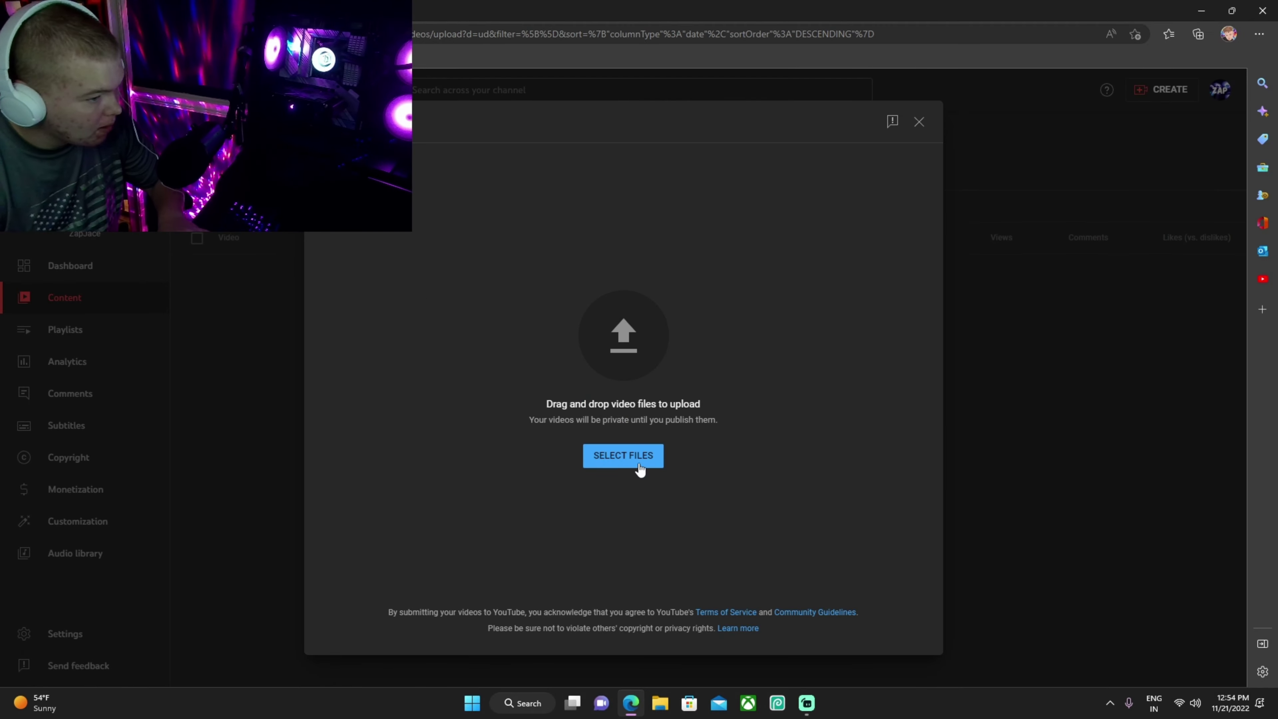
left_click(638, 466)
scroll(407, 292, "down", 10)
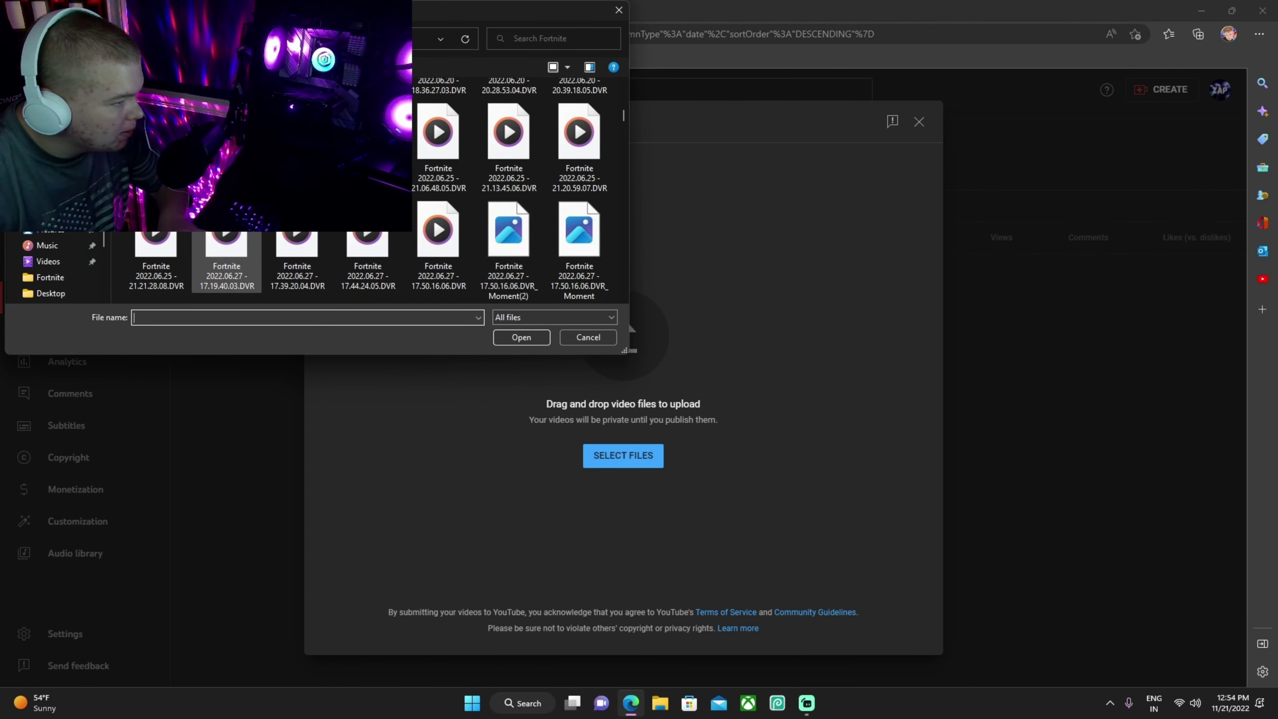
left_click_drag(626, 130, 634, 303)
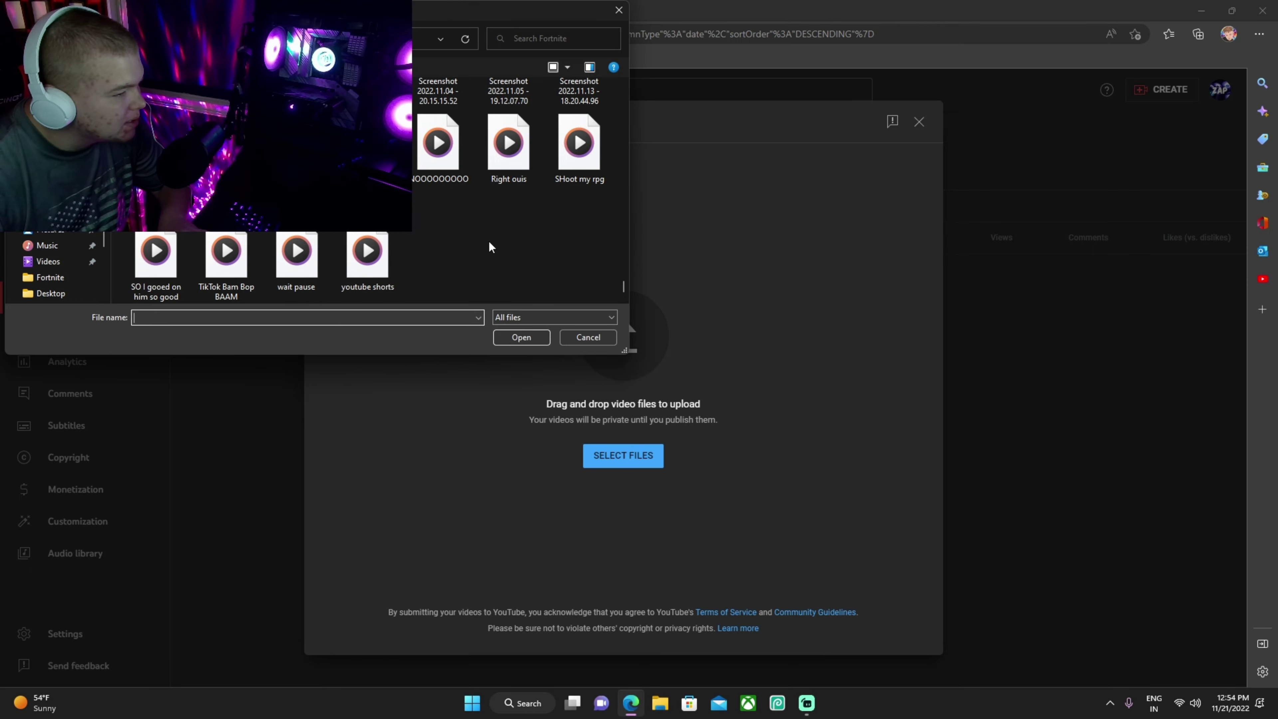
scroll(348, 251, "up", 3)
scroll(348, 252, "up", 5)
scroll(52, 250, "down", 1)
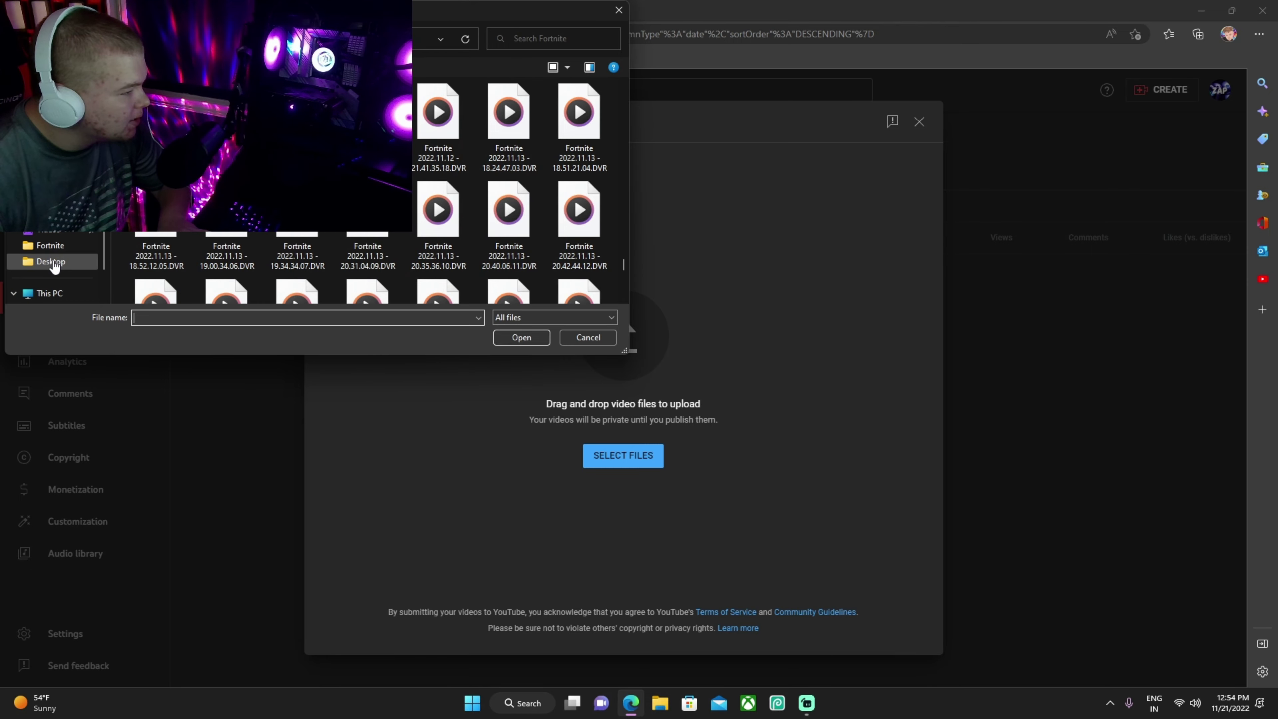
left_click(52, 262)
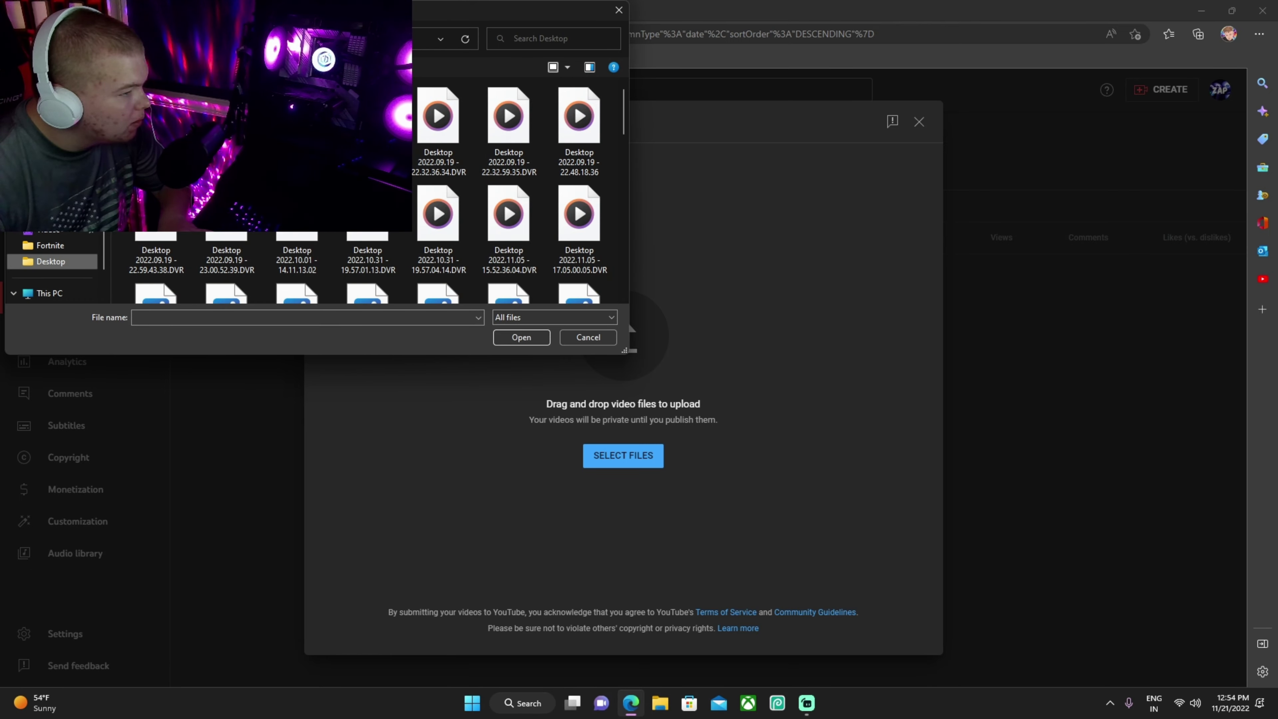
double_click(574, 202)
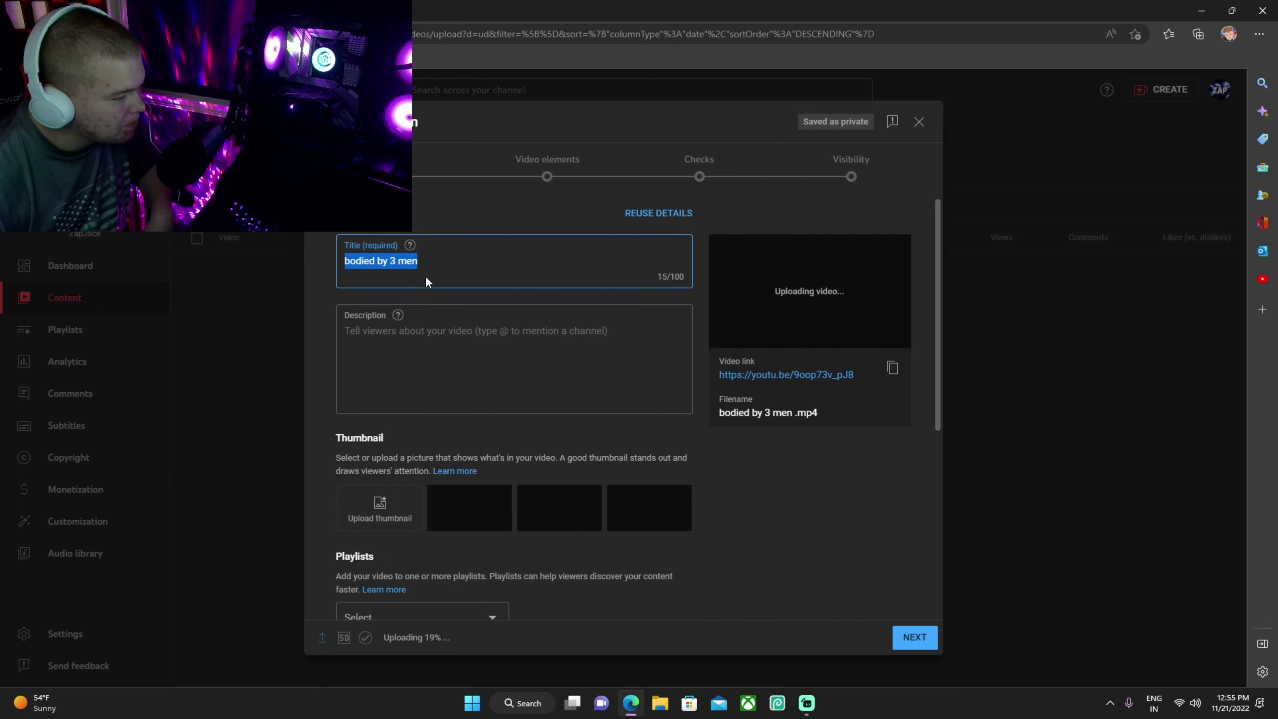
Step: Replace the title with 'Fortnite but with a twist', correcting typos along the way
key("BackSpace")
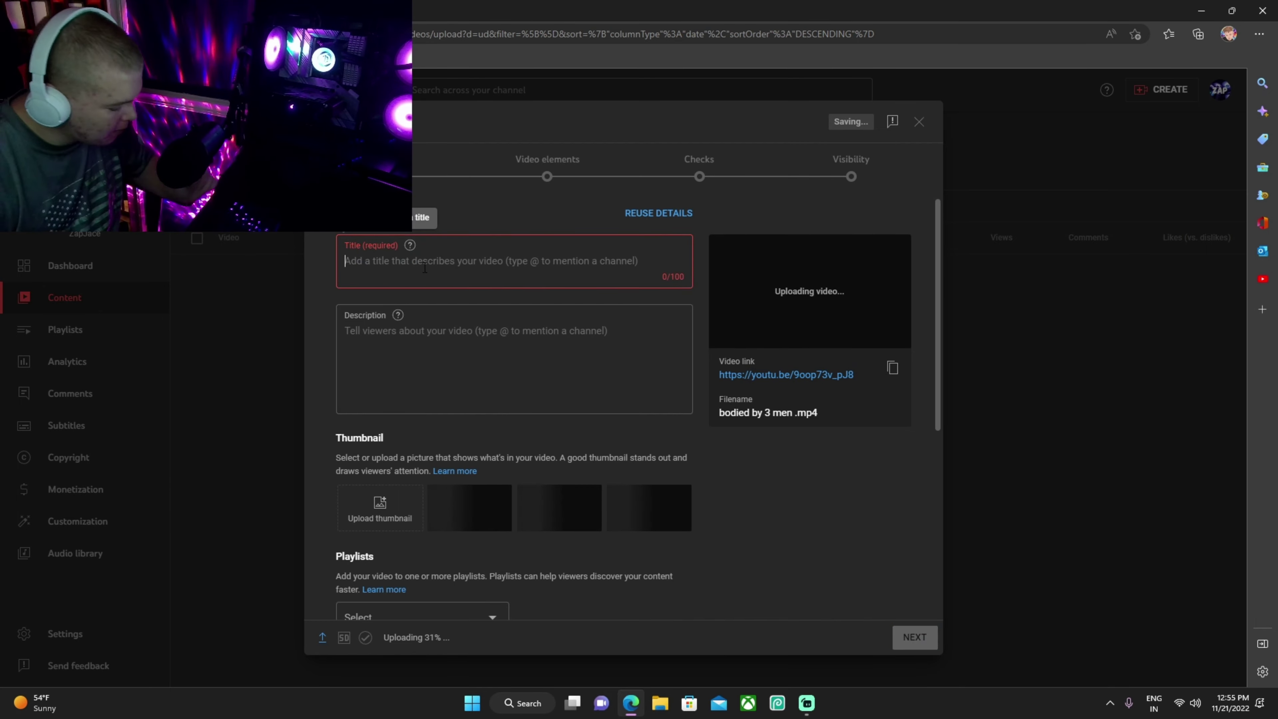
type("Fo")
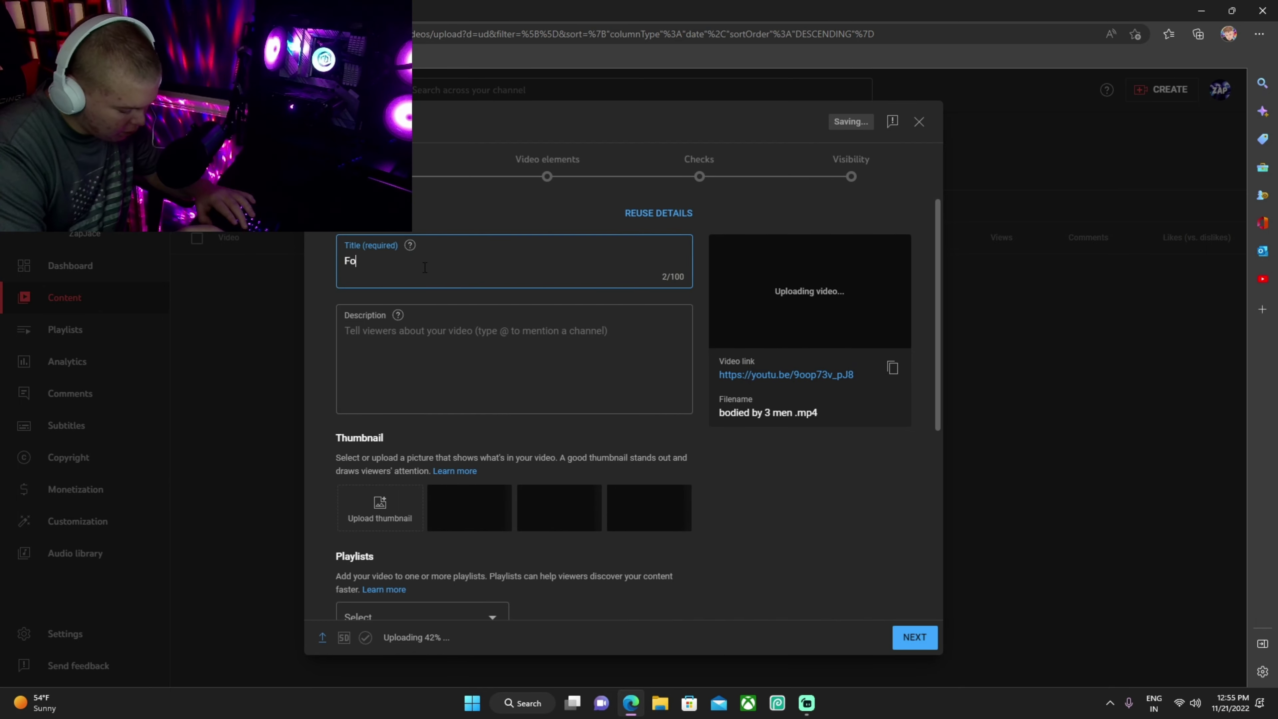
type("rtnite but ")
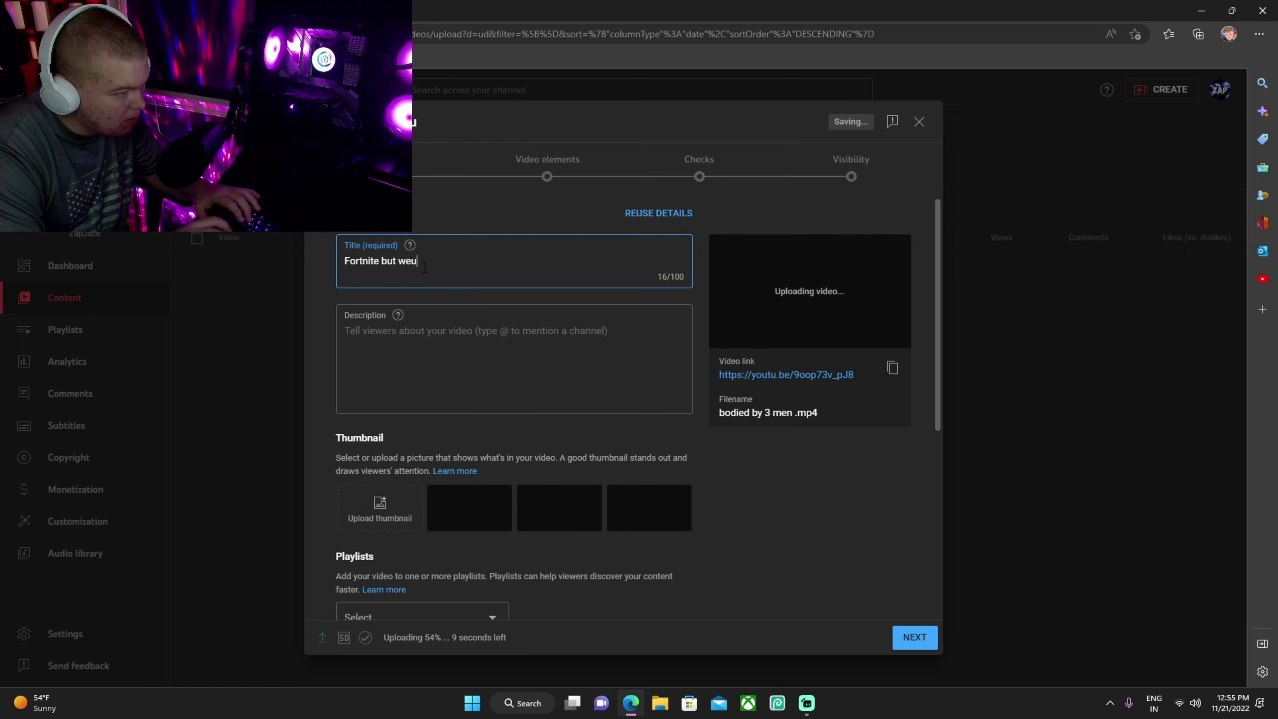
type("weu")
key("BackSpace")
key("BackSpace")
type("ith a tye")
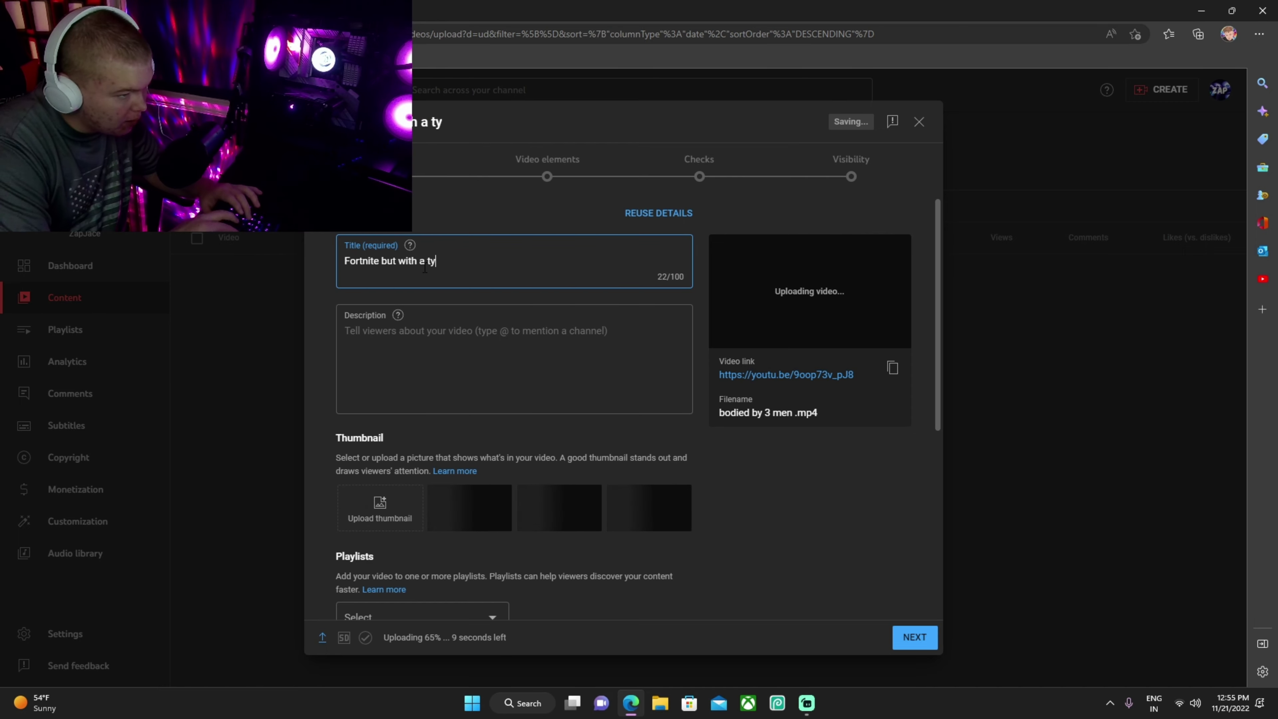
key("BackSpace")
key("BackSpace")
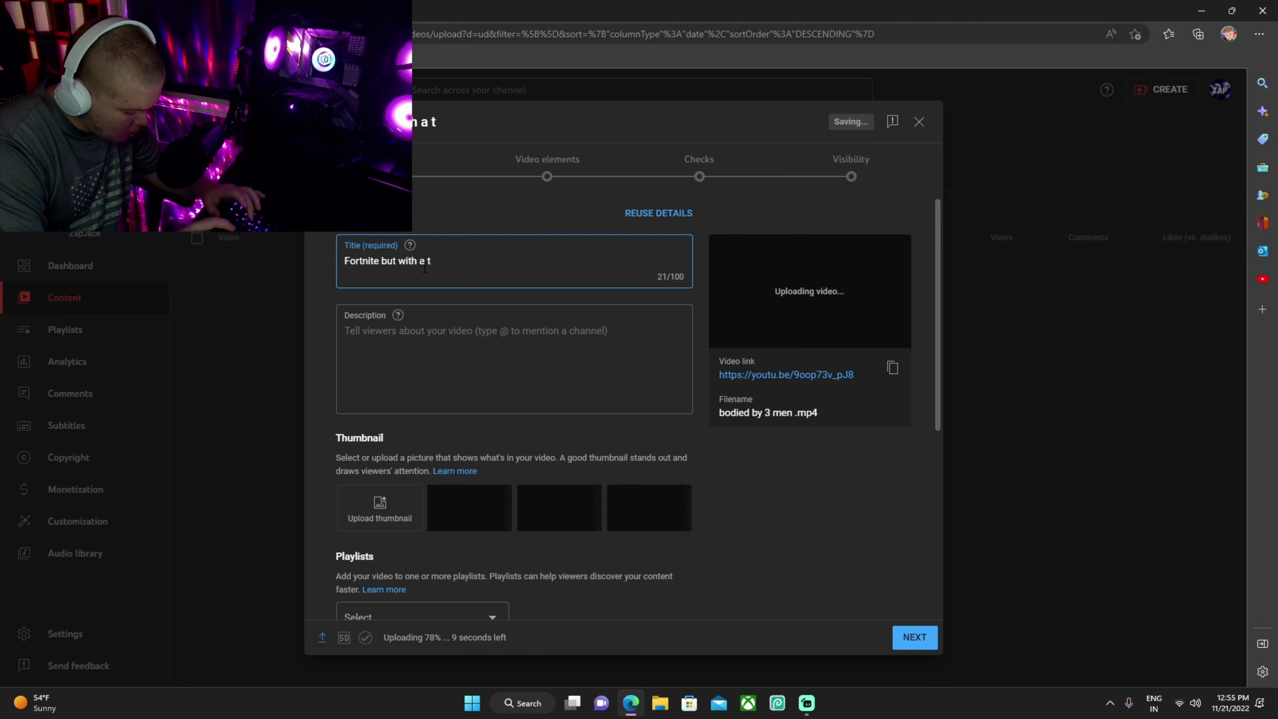
type("wist")
key("BackSpace")
key("BackSpace")
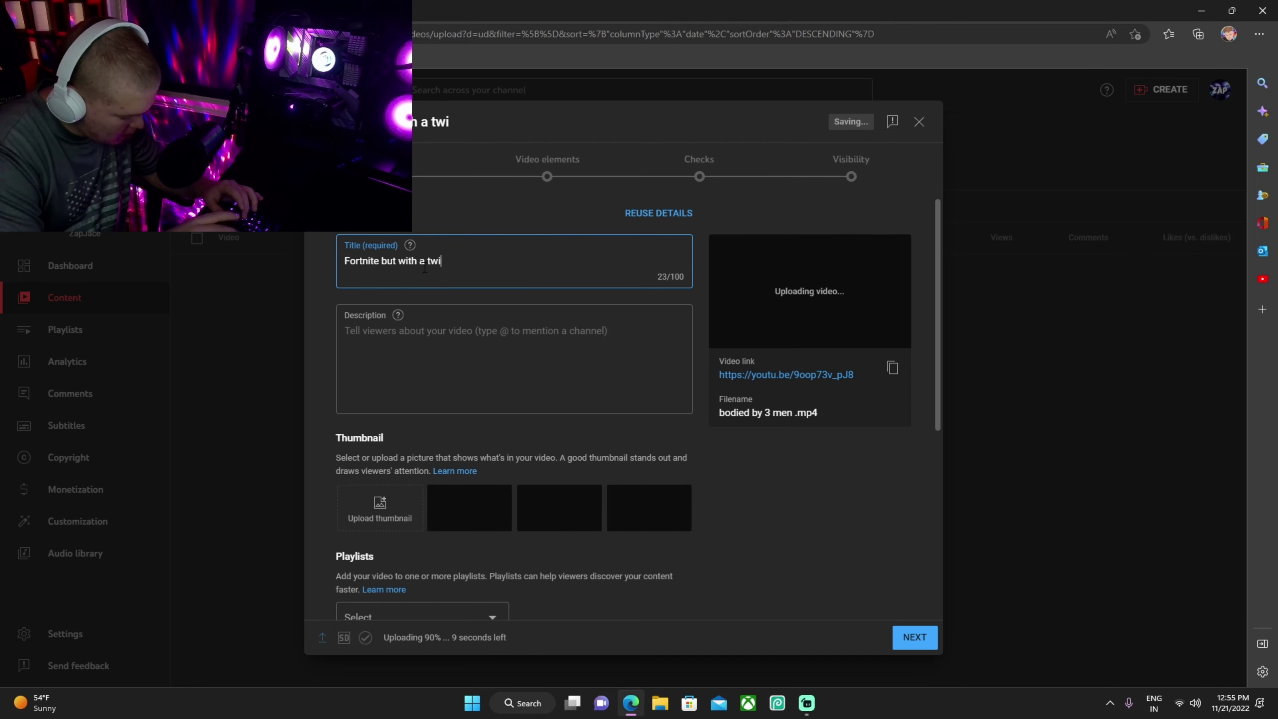
type("st")
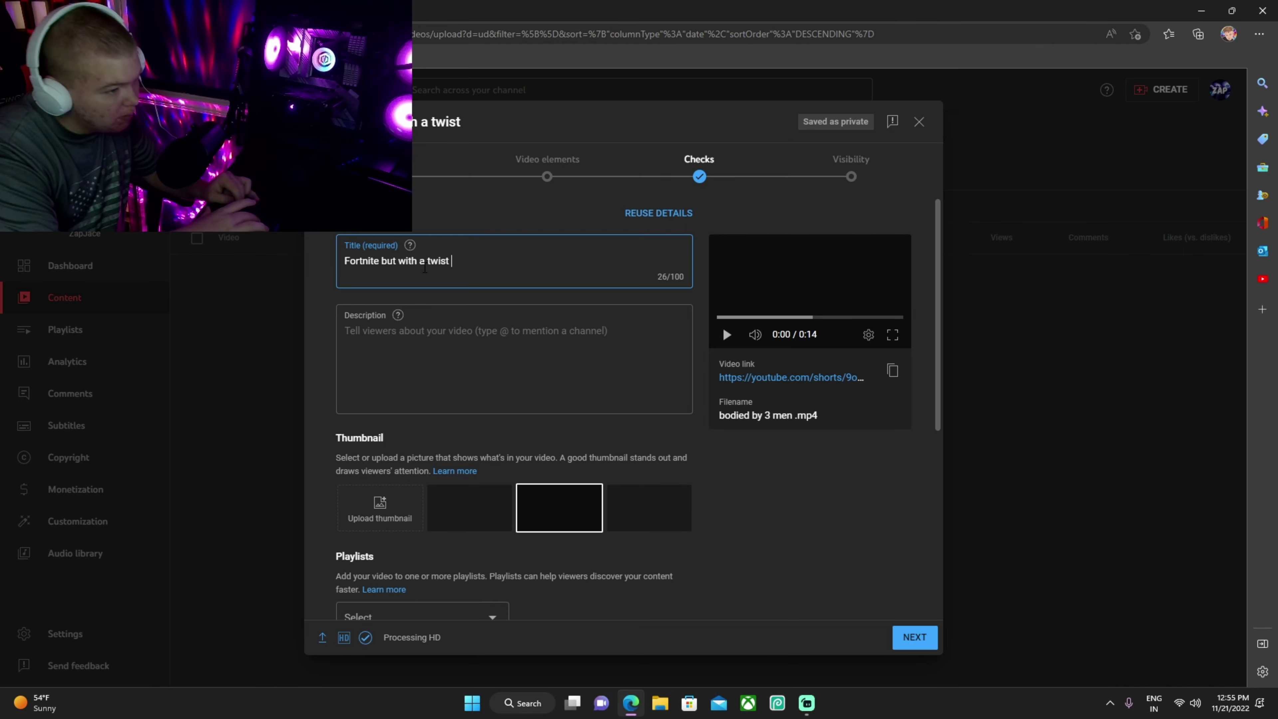
Step: Append hashtags #shorts, #fortnite, #fortnitefunny and #fortnitememes to the title
type("#shorts")
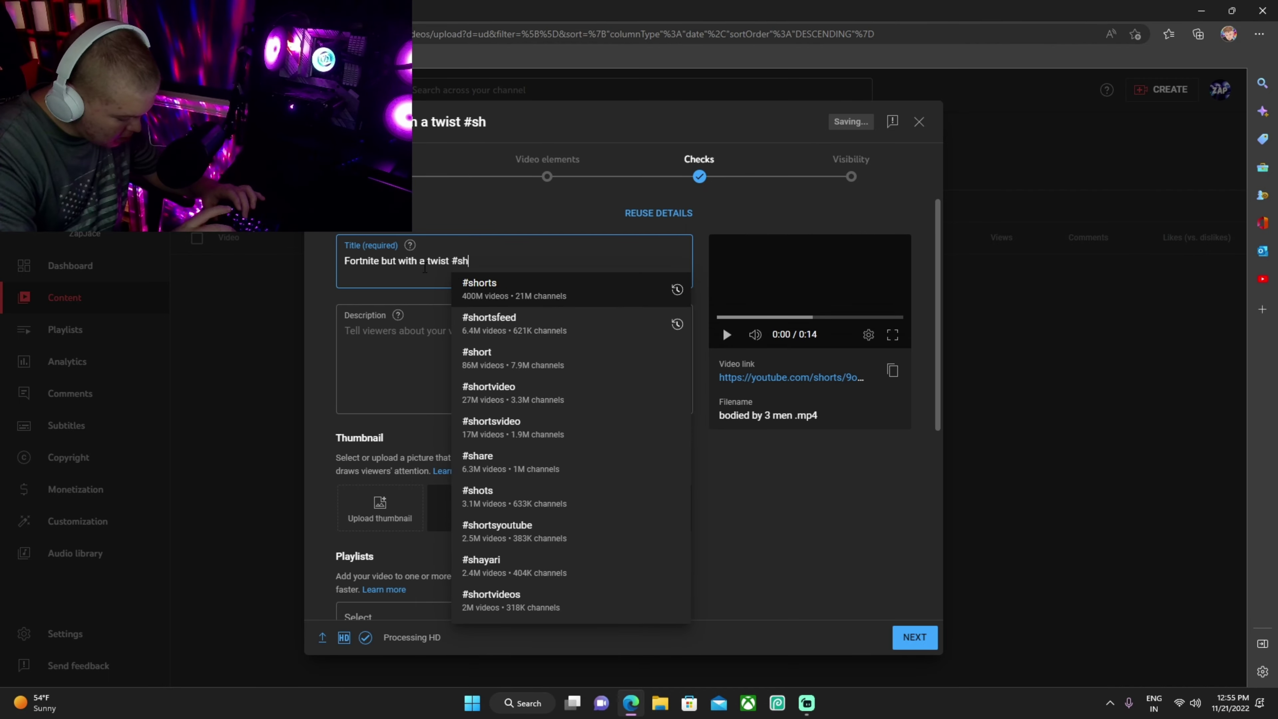
left_click(494, 287)
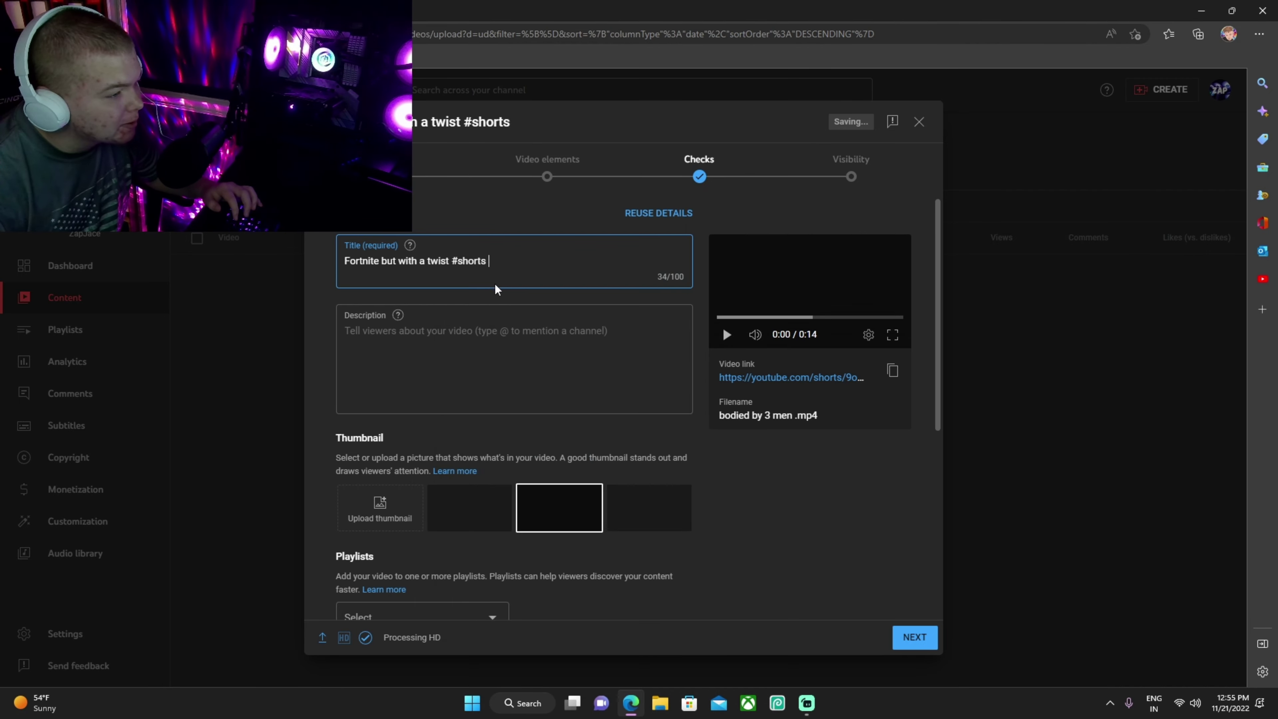
type("#for")
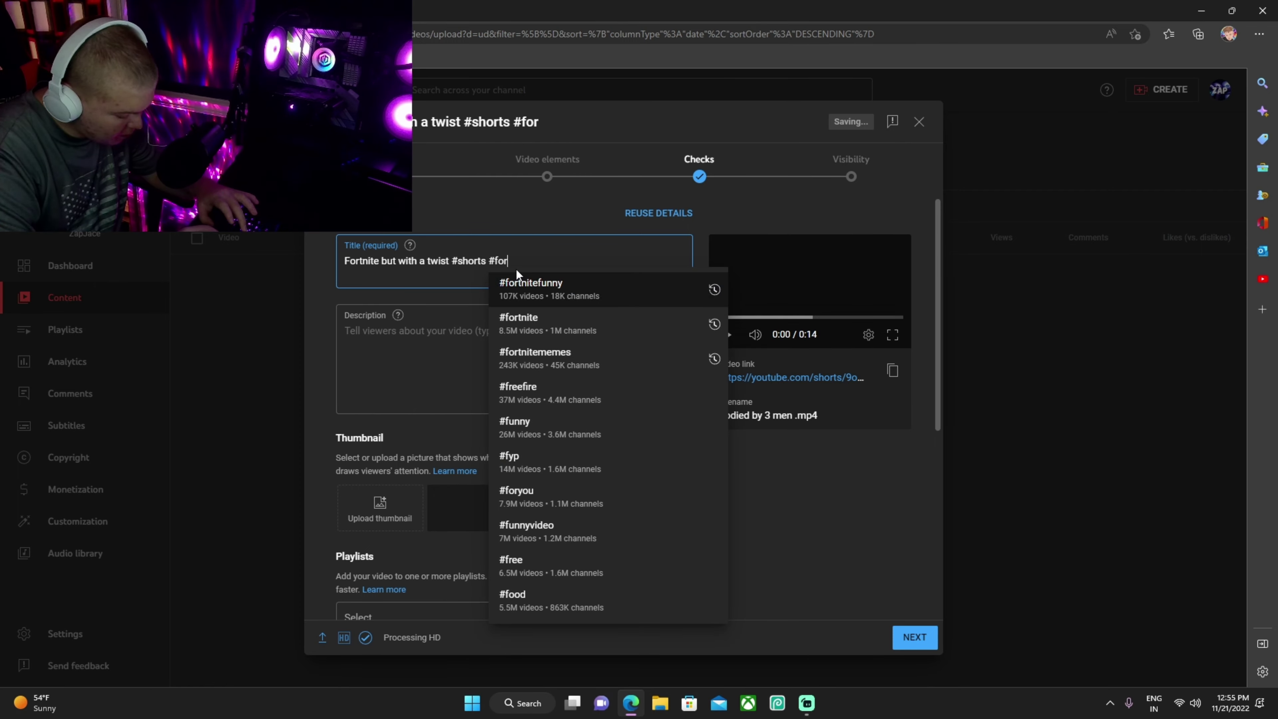
type("tnite ")
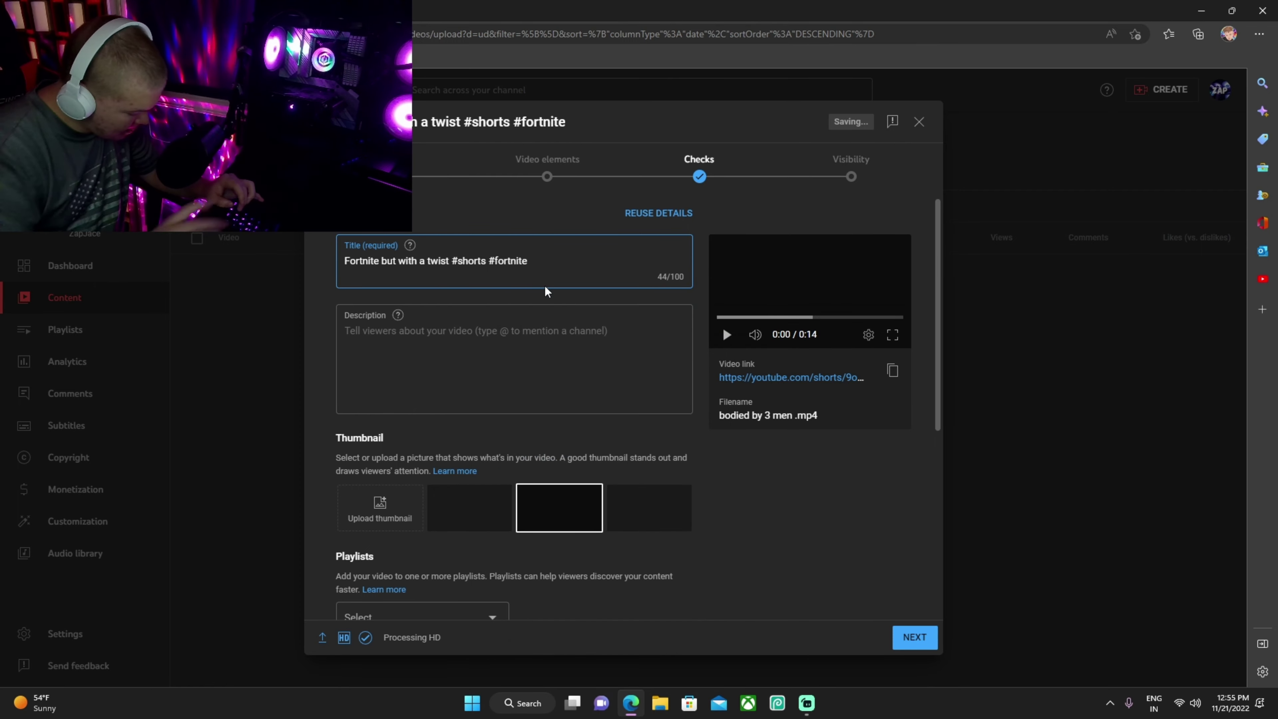
type("#fortnite")
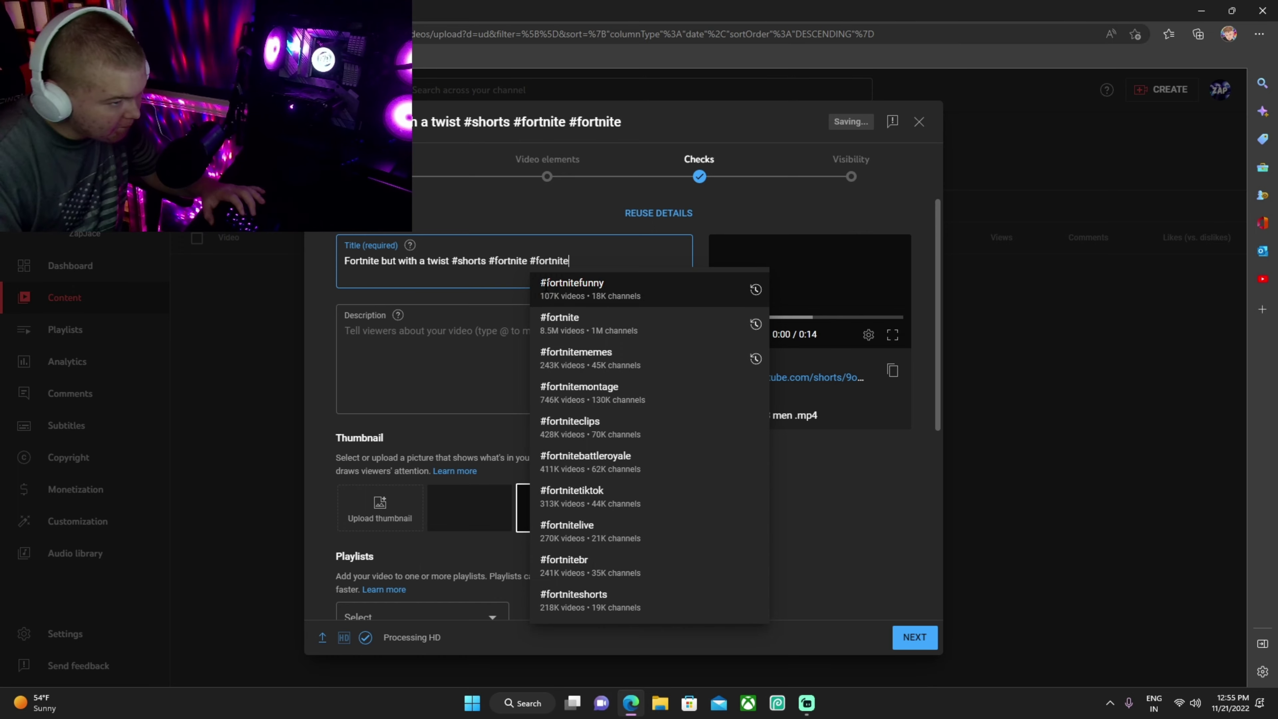
left_click(546, 288)
type("#fortnit")
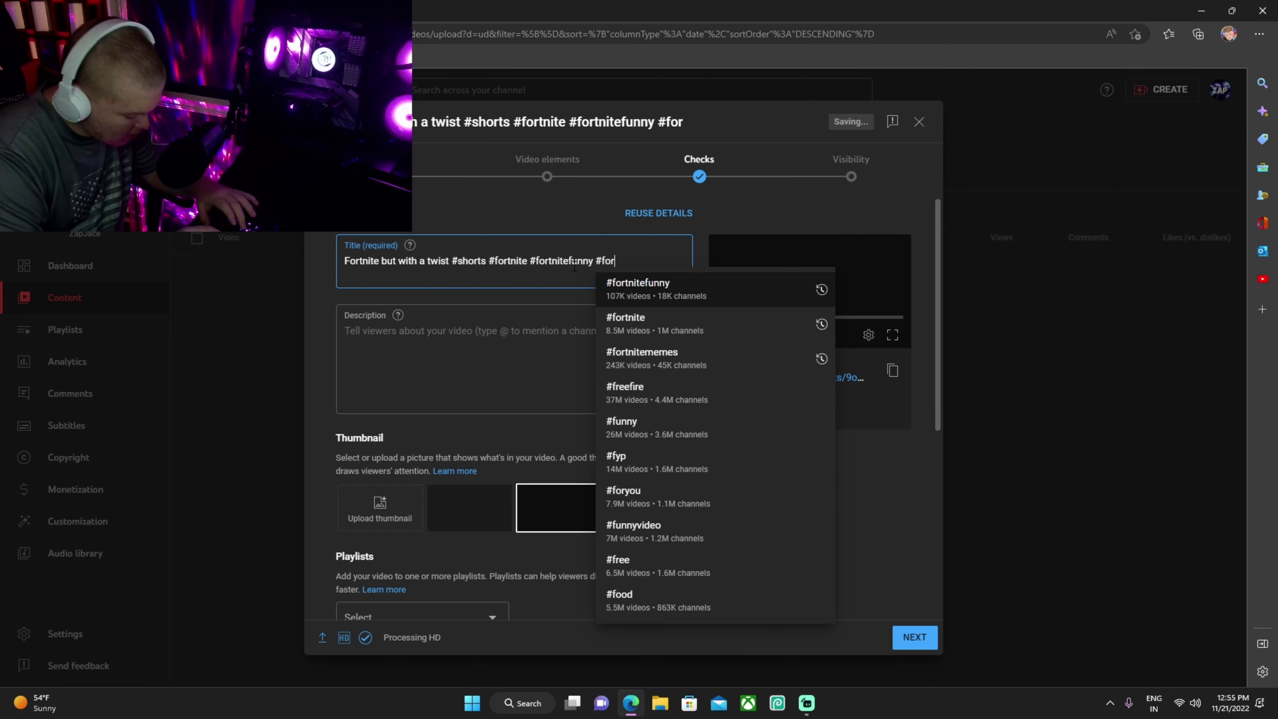
type("e")
left_click(649, 357)
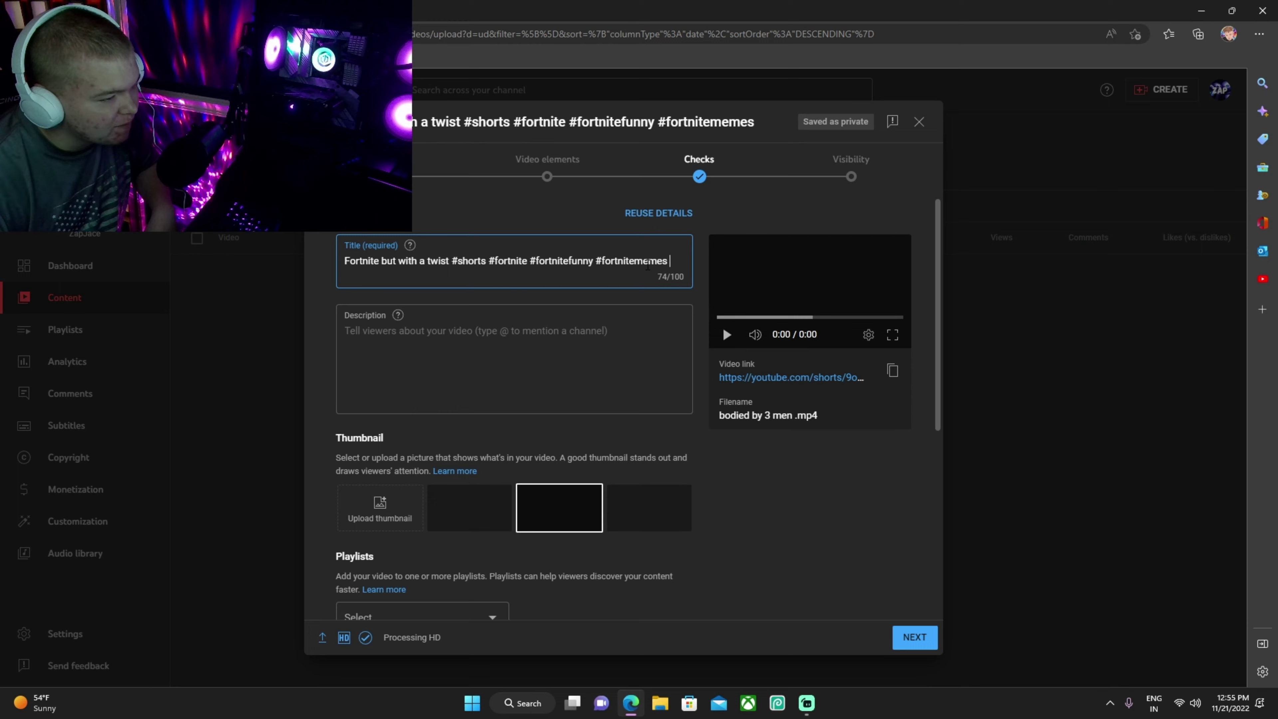
Step: Mark the video as 'No, it's not made for kids'
scroll(636, 317, "down", 4)
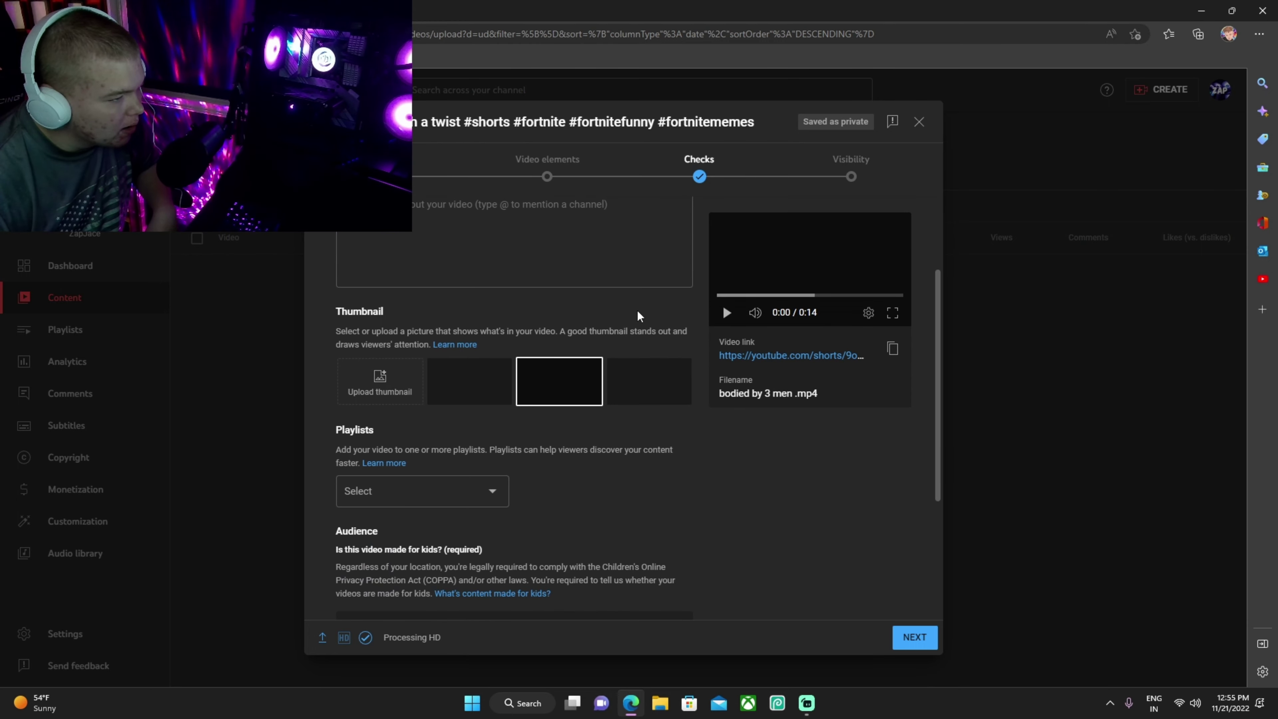
scroll(604, 332, "up", 3)
scroll(504, 378, "down", 2)
scroll(367, 327, "up", 1)
scroll(368, 327, "up", 1)
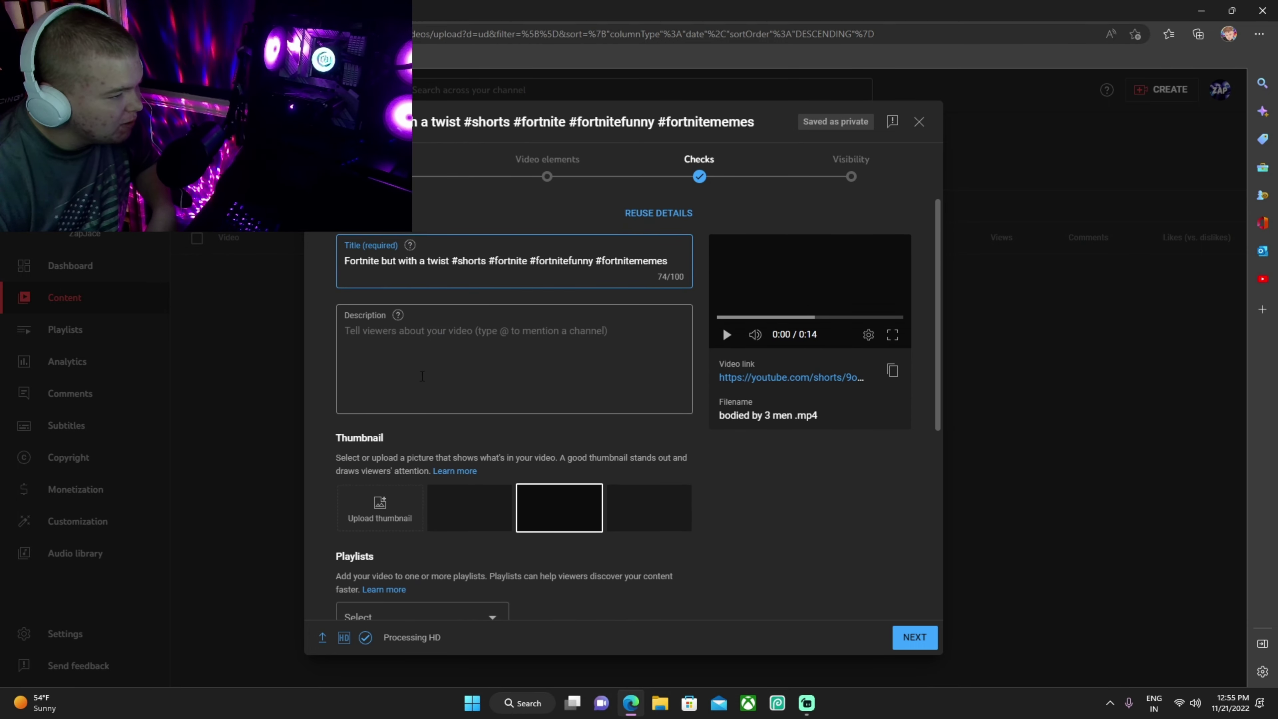
scroll(624, 468, "down", 5)
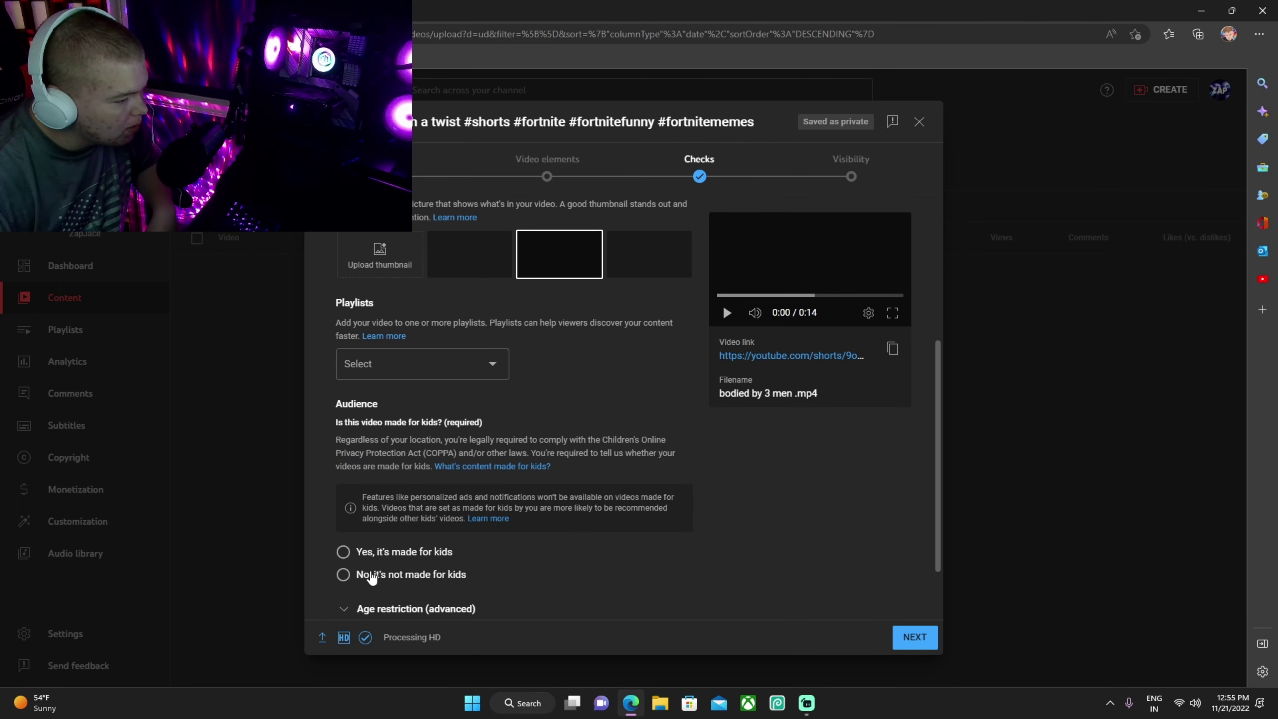
left_click(371, 575)
Step: Replace pasted tags with Fortnite Funny, Fortnite memes, Fortnite TikTok and Fortnite shorts
scroll(580, 537, "down", 2)
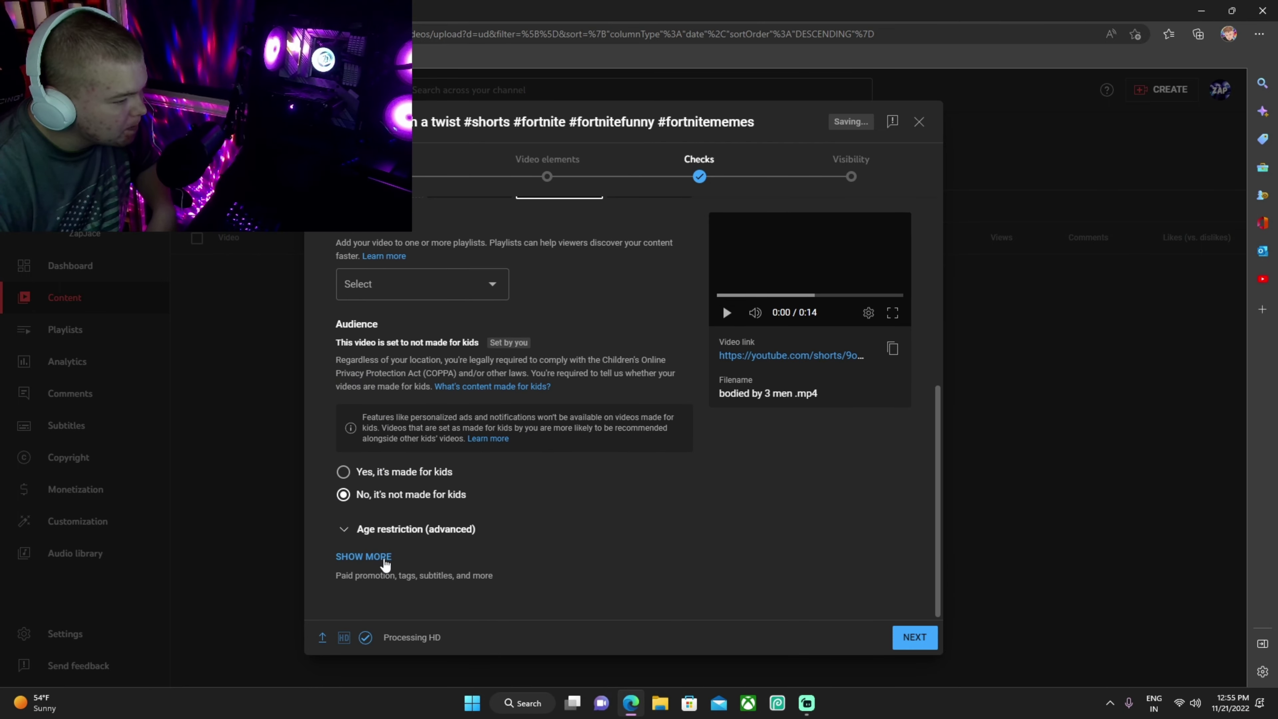
left_click(374, 563)
scroll(570, 531, "down", 9)
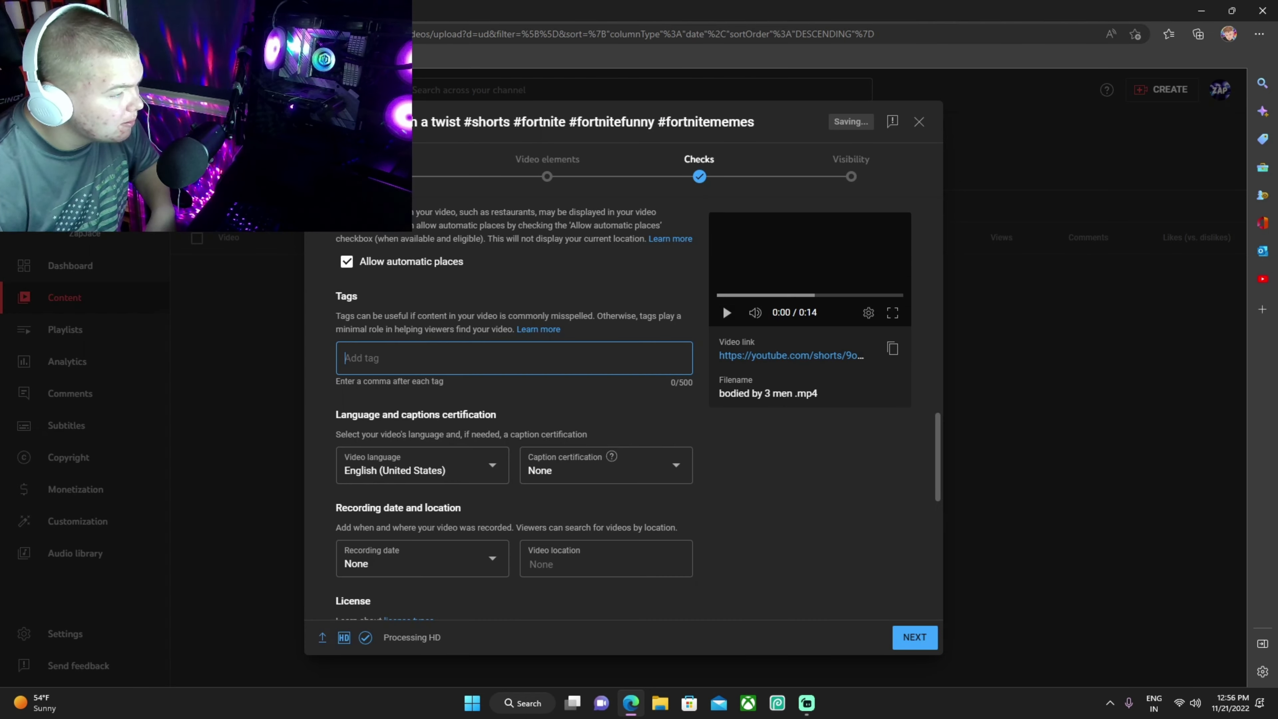
scroll(454, 491, "down", 1)
scroll(454, 492, "down", 1)
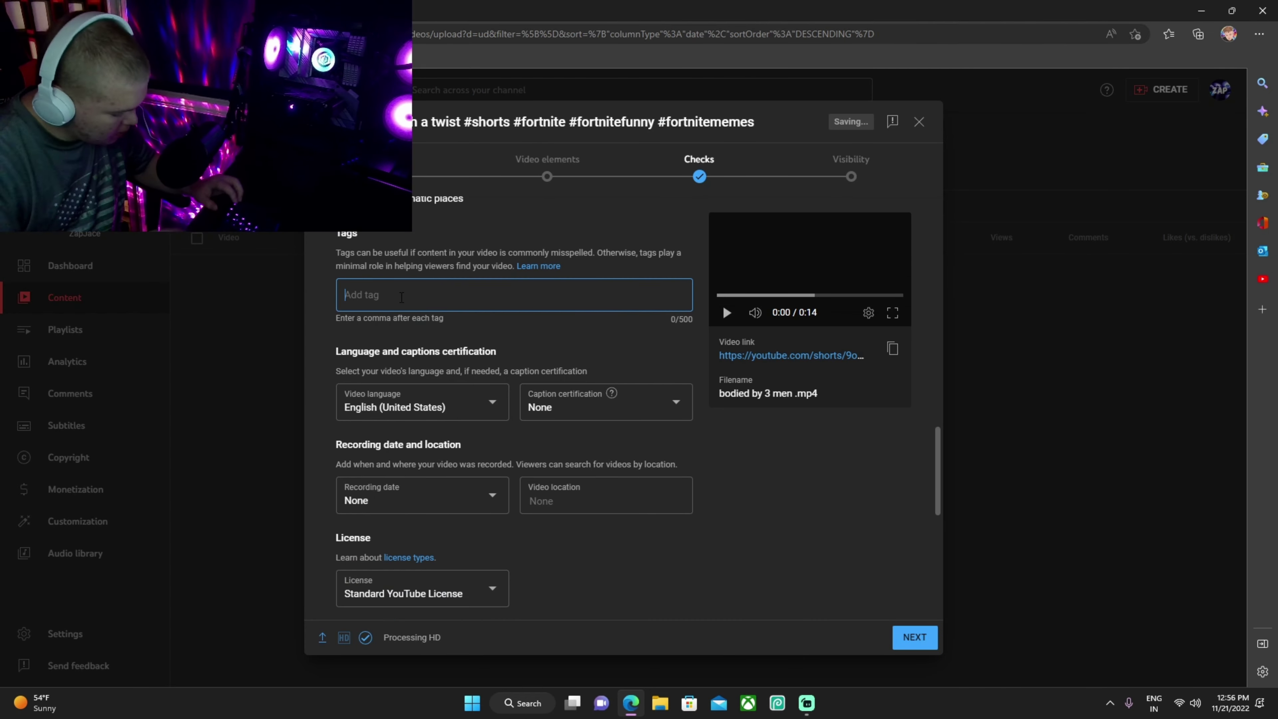
type("fortnite montage, season 4 fortnite montage, montage, montage fortnite, fortnite, fortnite highlights, fortnite tiktok, season 4 montage, best fortnite montage, fortnite season 4 montage, season 3 fortnite montage, season 4 fortnite, fortnite montage songs, no lie fortnite montage, fortnite lof montage, better fortnite montage, fortnite montage better, dua lipa fortnite montage, bad habit fortnite montage, fortnite montage bad habit, chapter 3 fortnite montage")
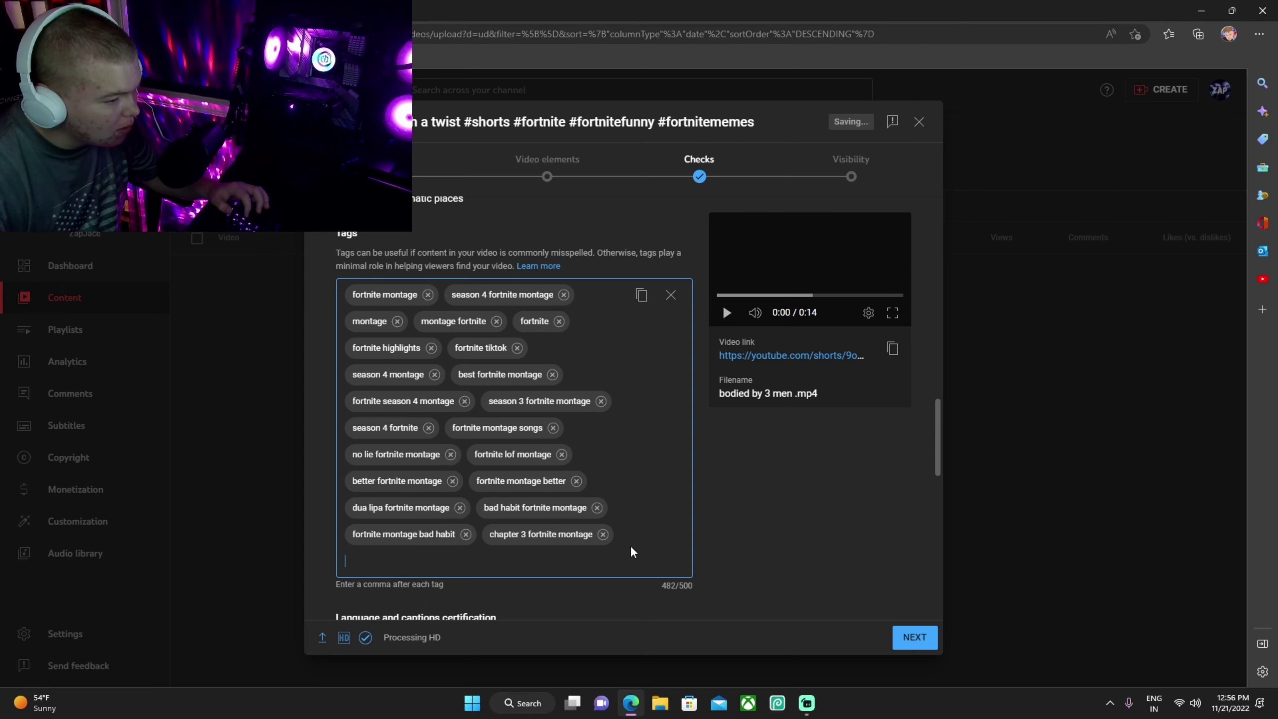
left_click_drag(642, 545, 423, 207)
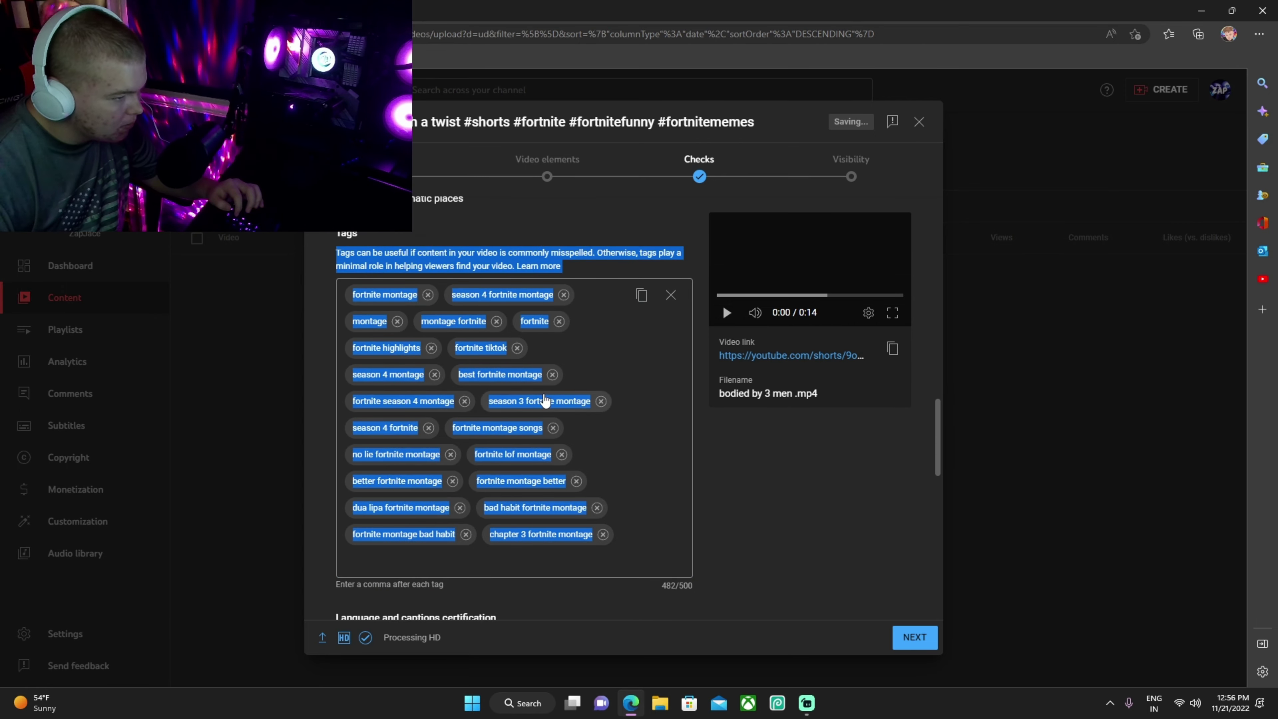
left_click(670, 294)
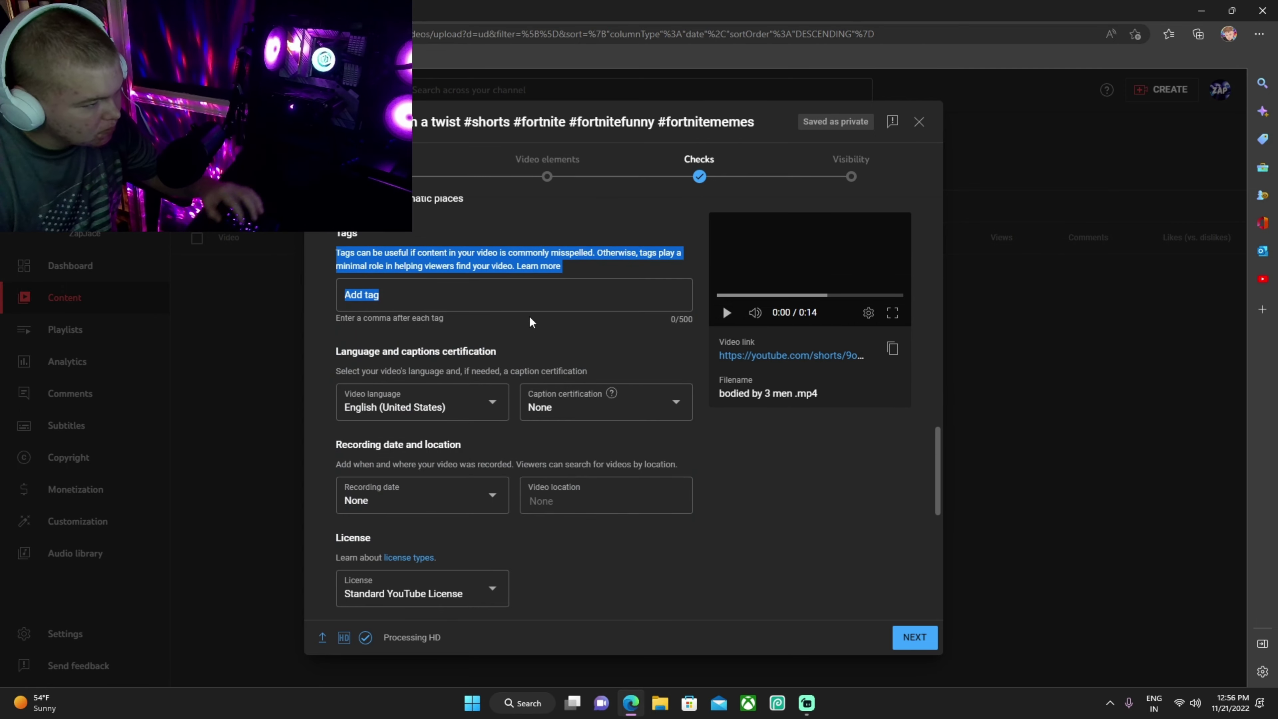
left_click(450, 297)
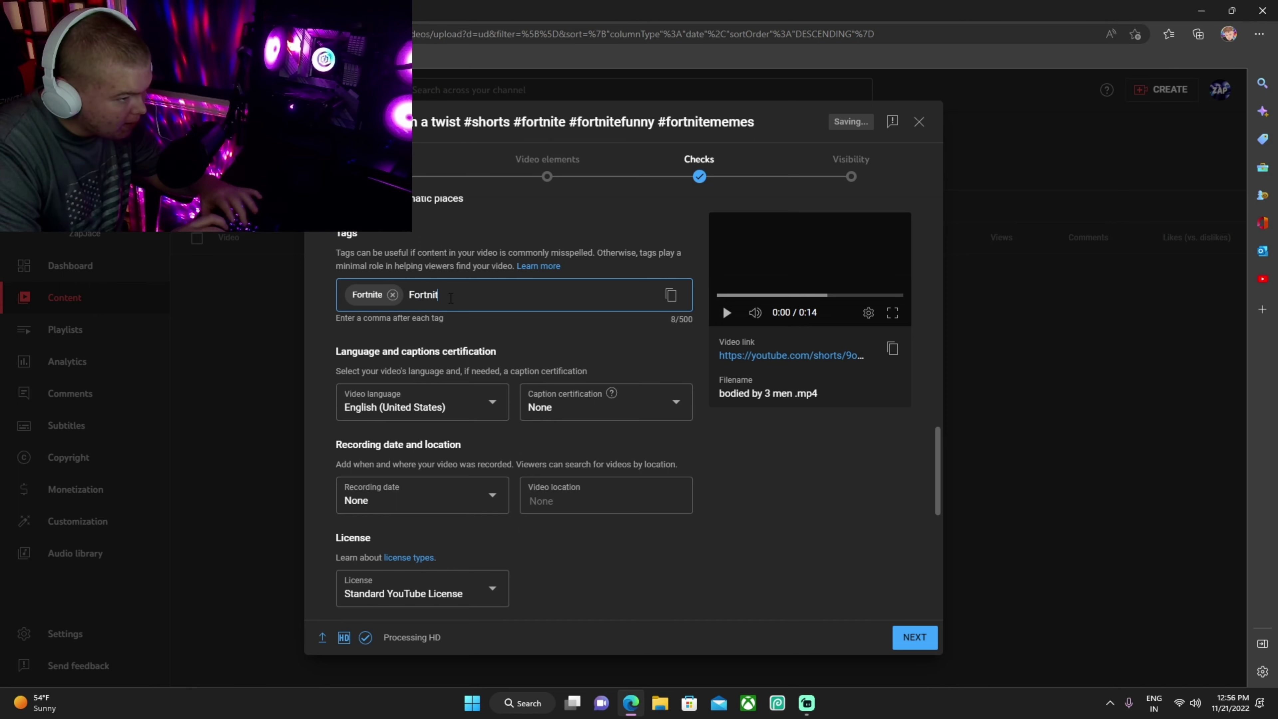
type("Fortnite Funny,")
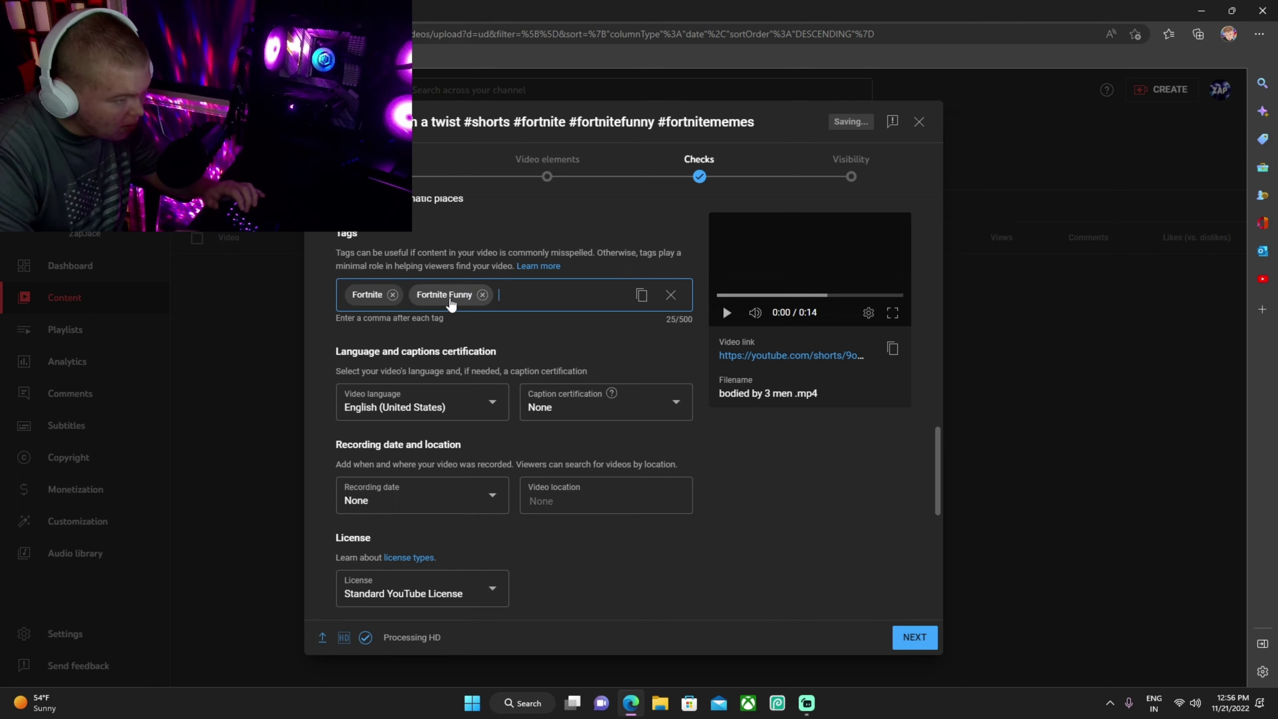
type("Fort")
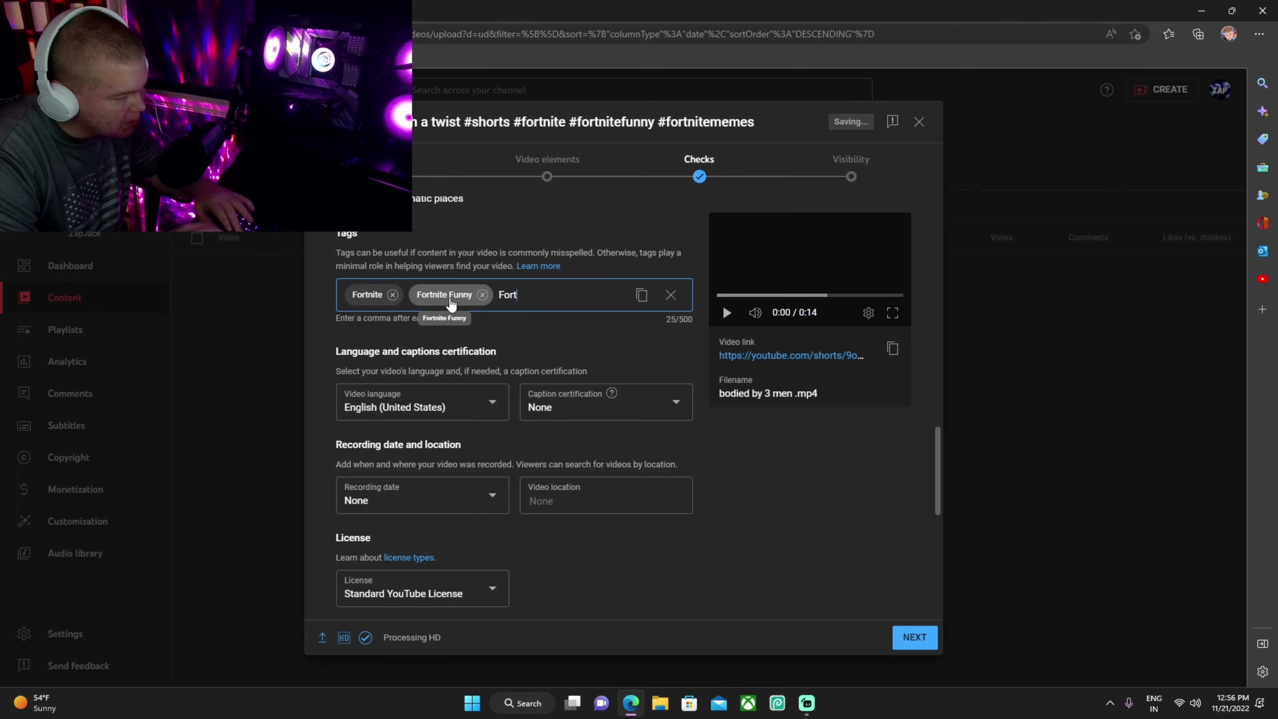
type("nite meme")
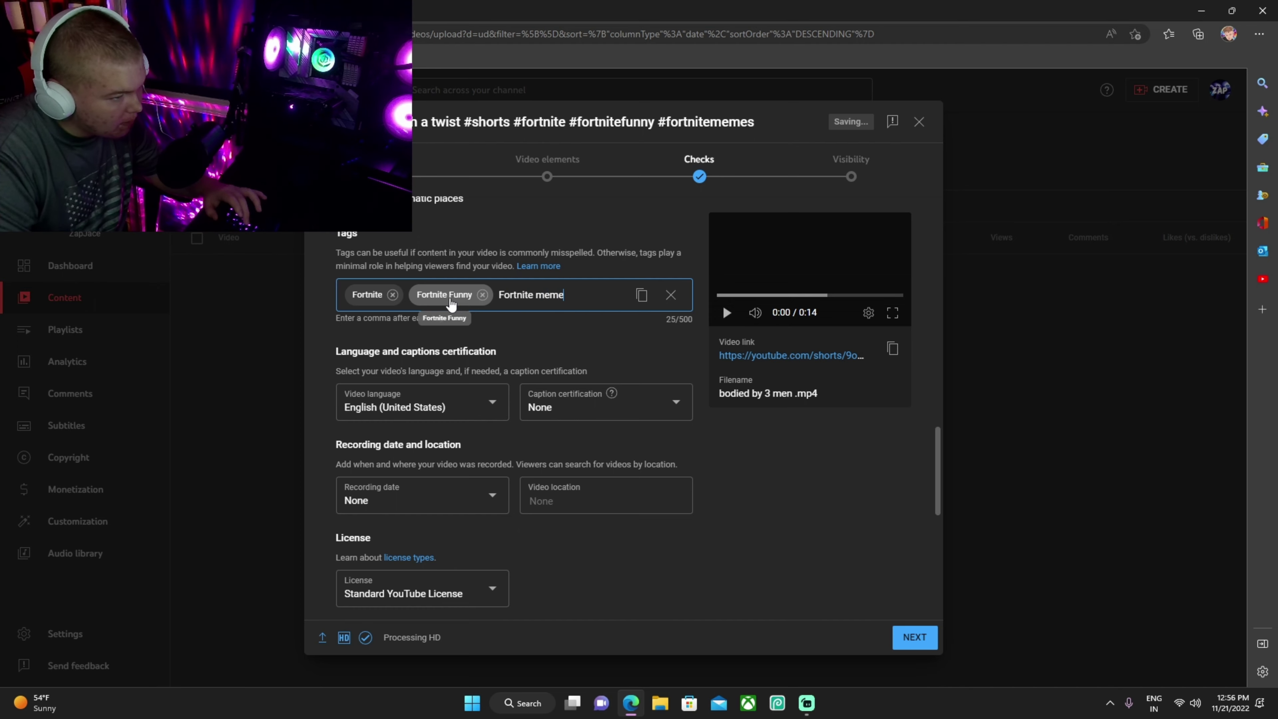
type("s,For")
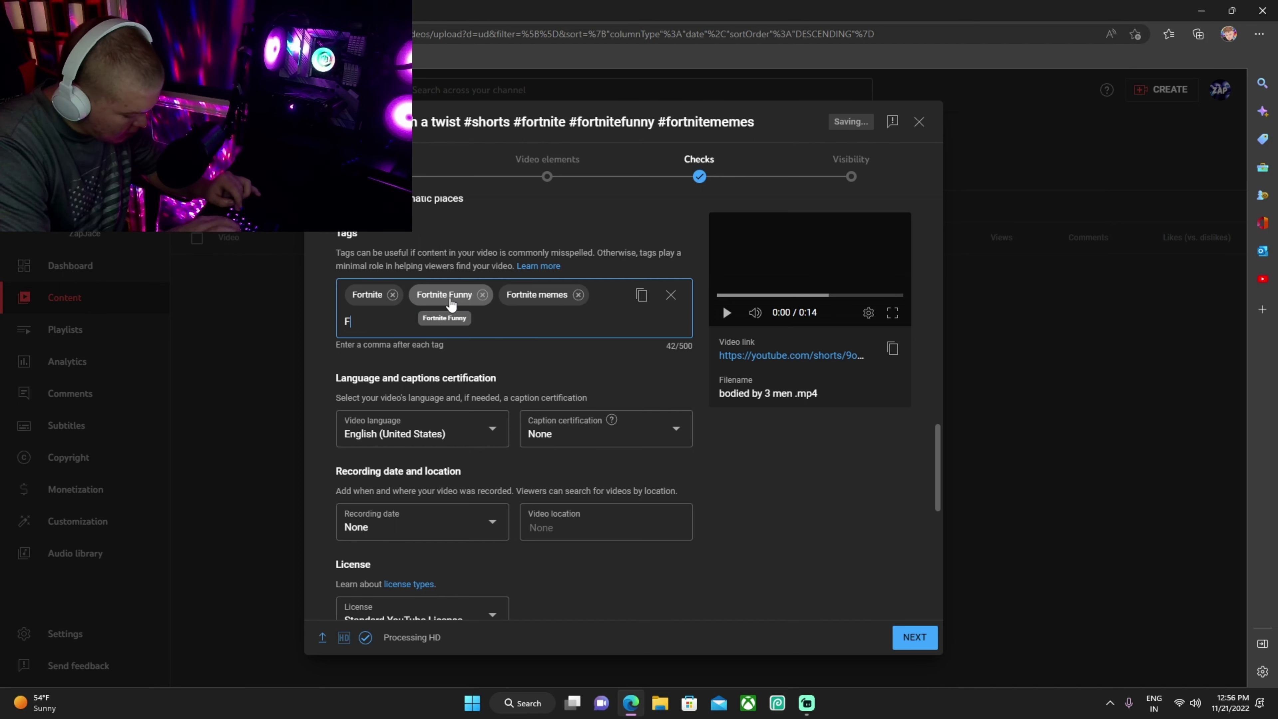
type("tnite")
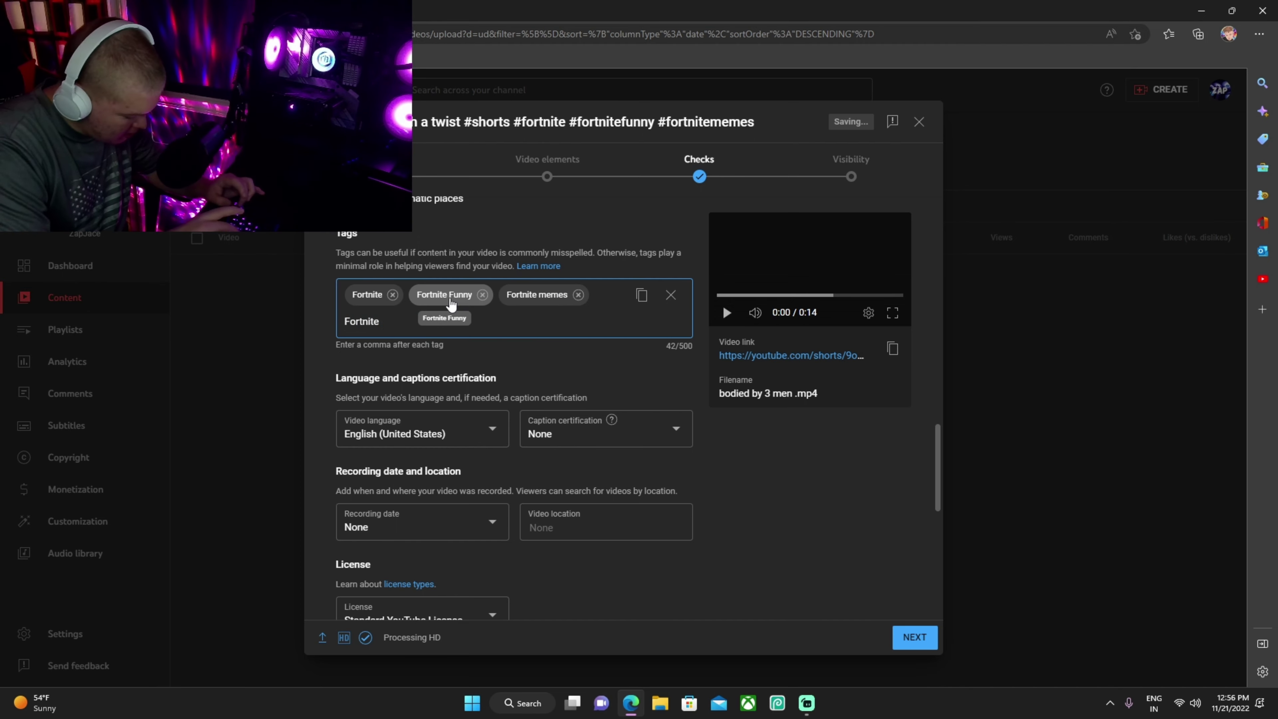
type(" TikTok,")
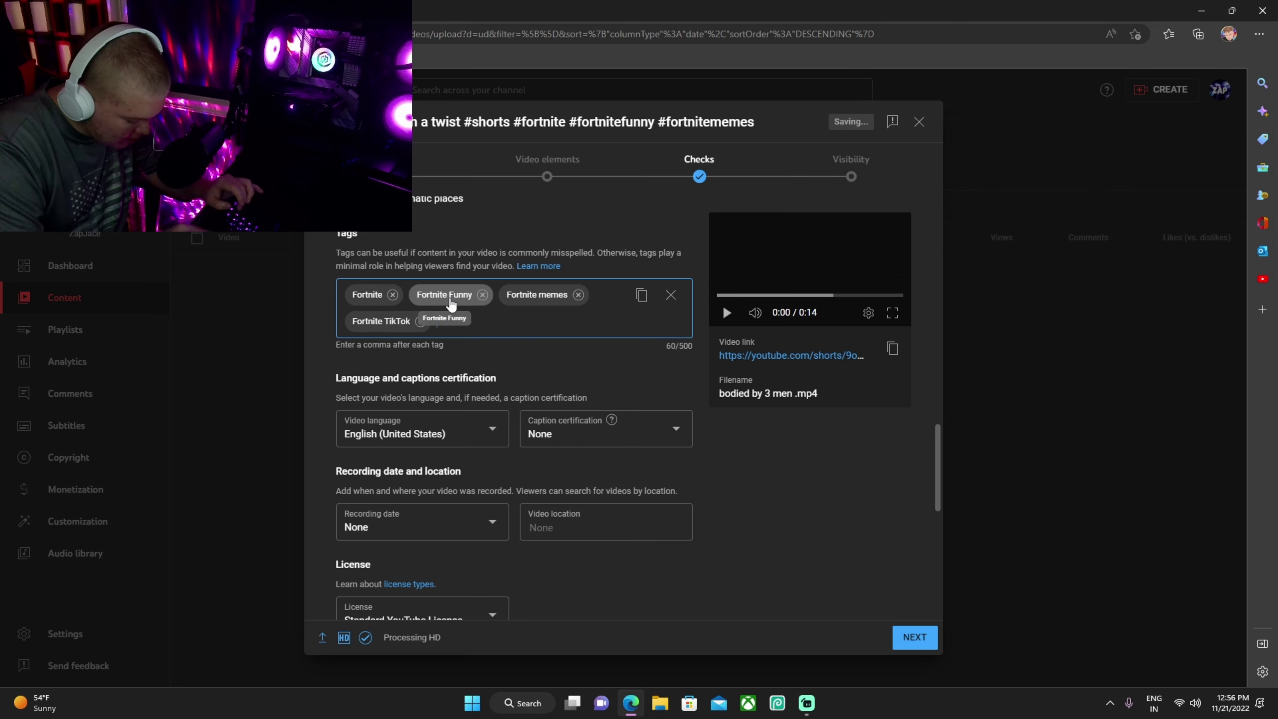
type("Fortnite sho")
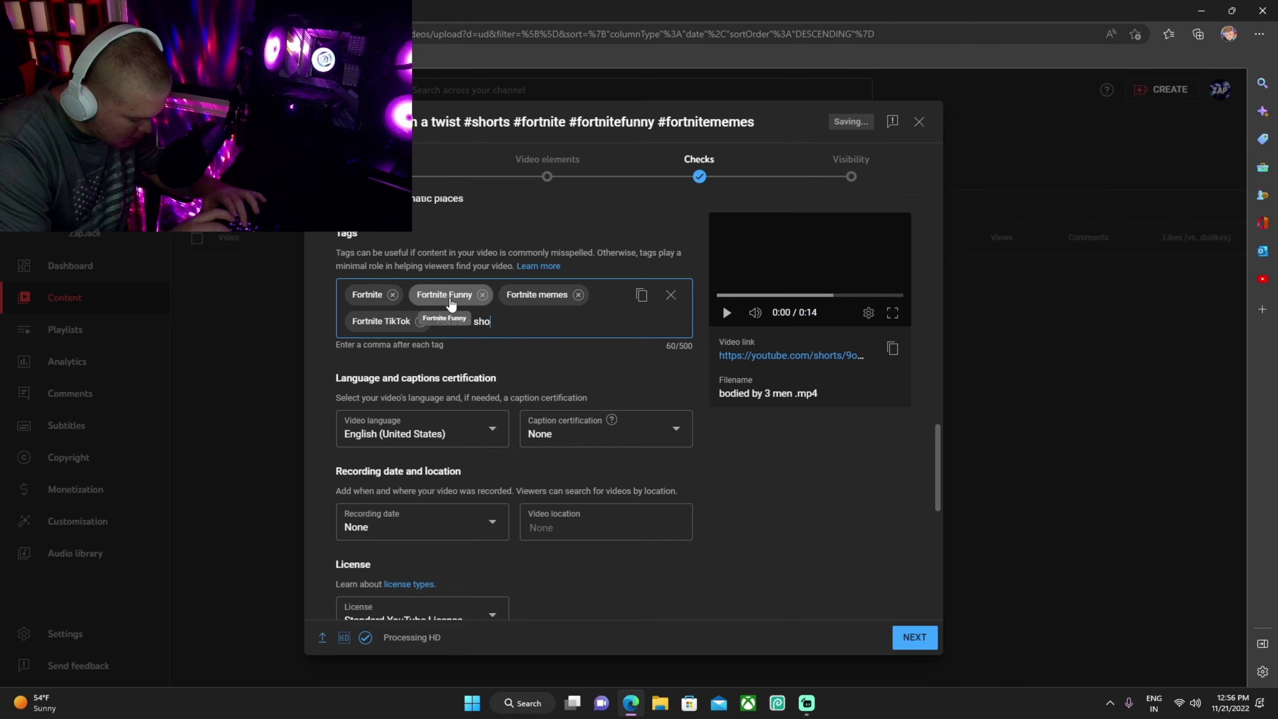
type("rts,")
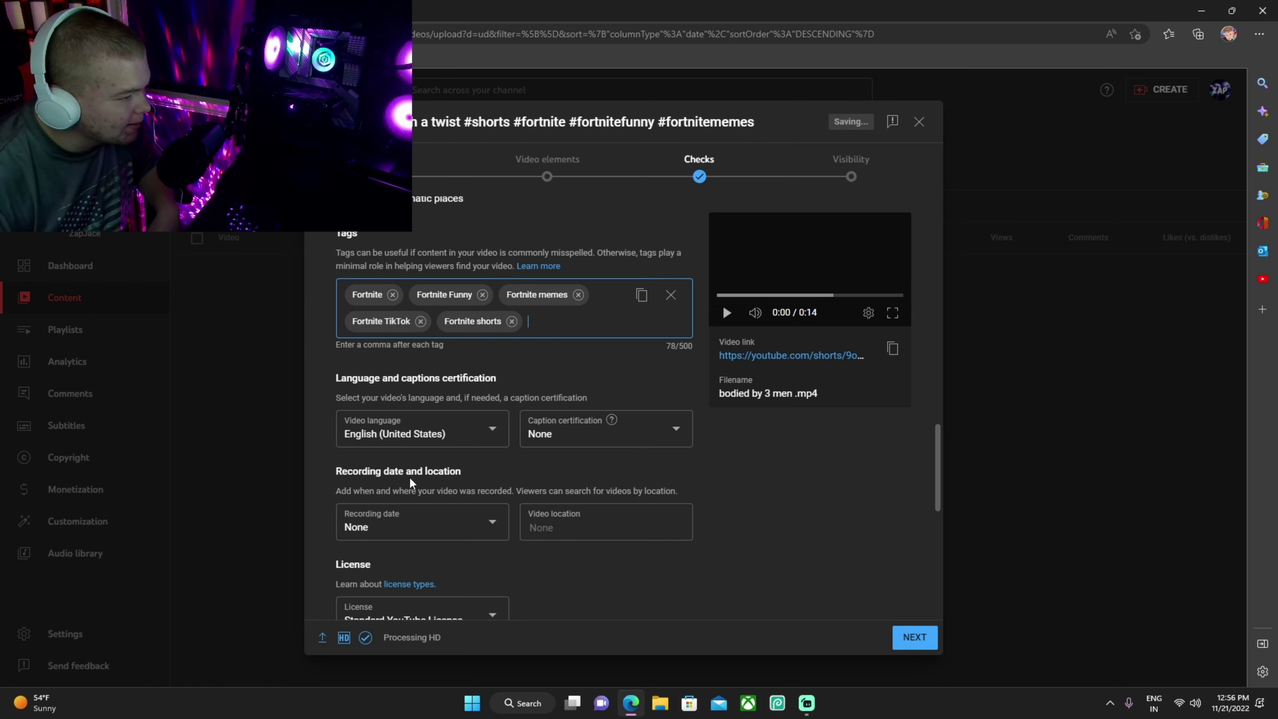
Step: Set the recording date to Nov 21, 2022 and the game title to Fortnite
scroll(410, 477, "down", 3)
left_click(362, 400)
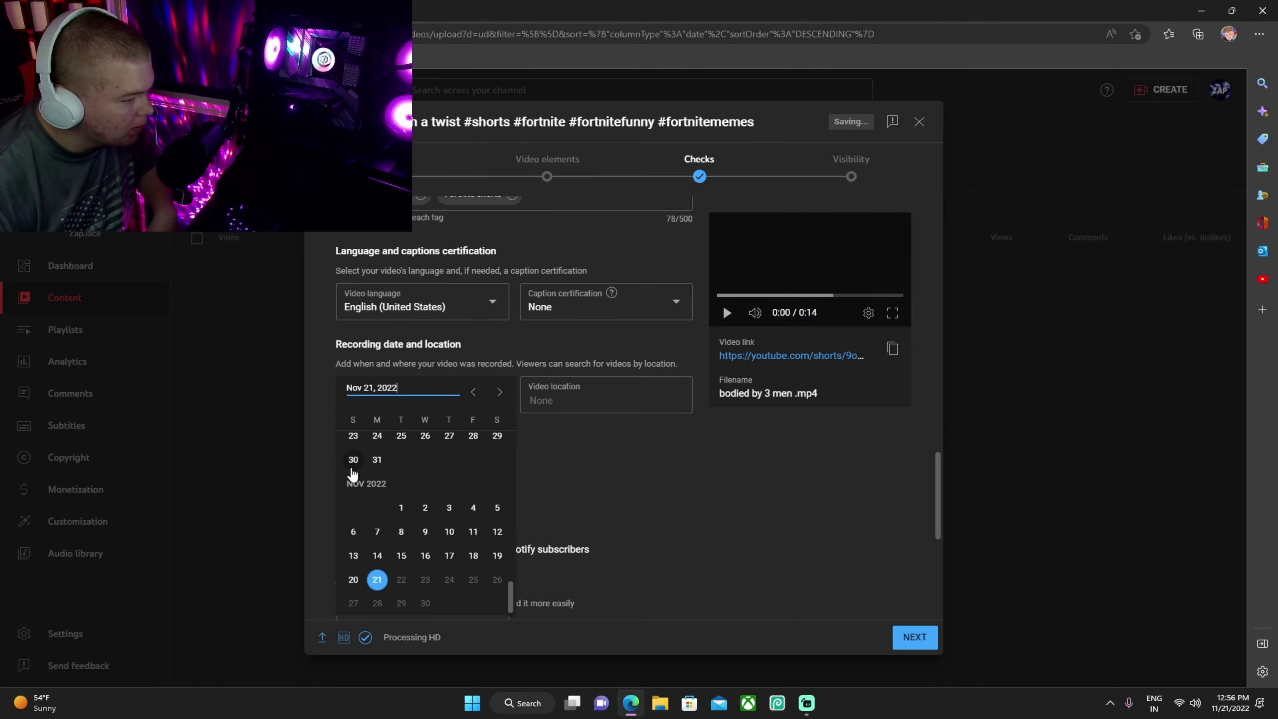
left_click(377, 579)
scroll(654, 470, "down", 5)
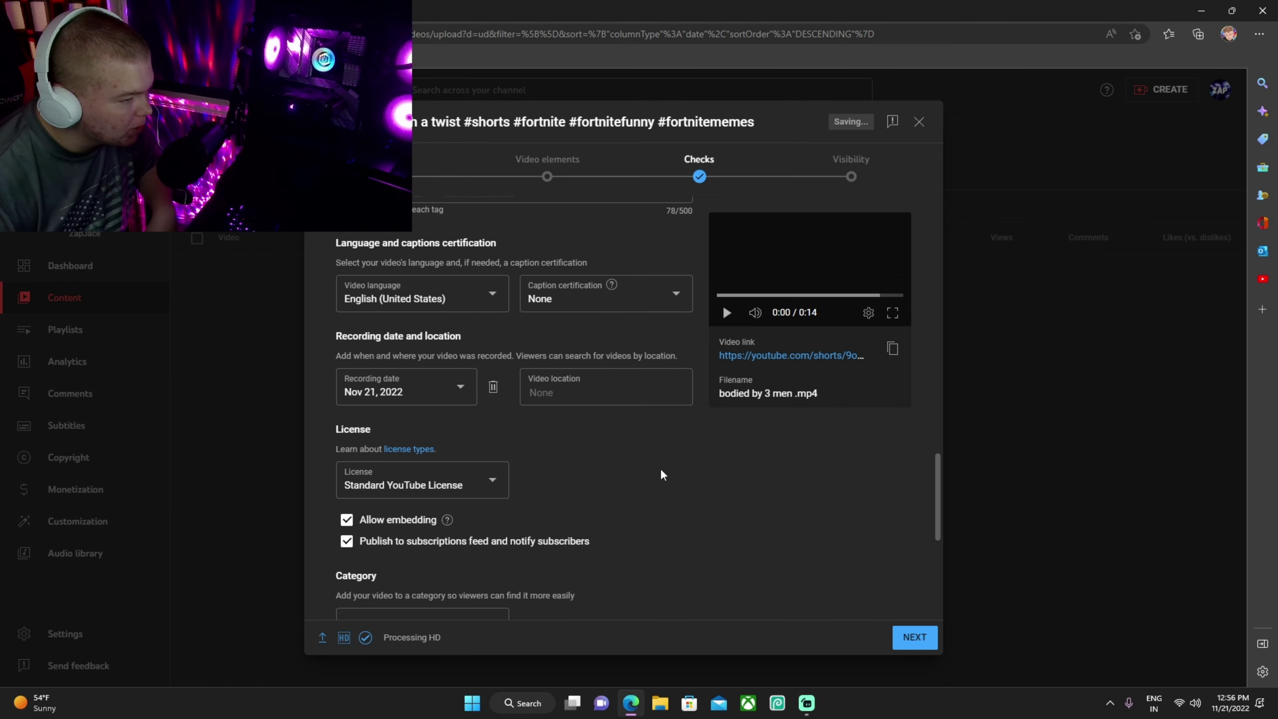
left_click(468, 491)
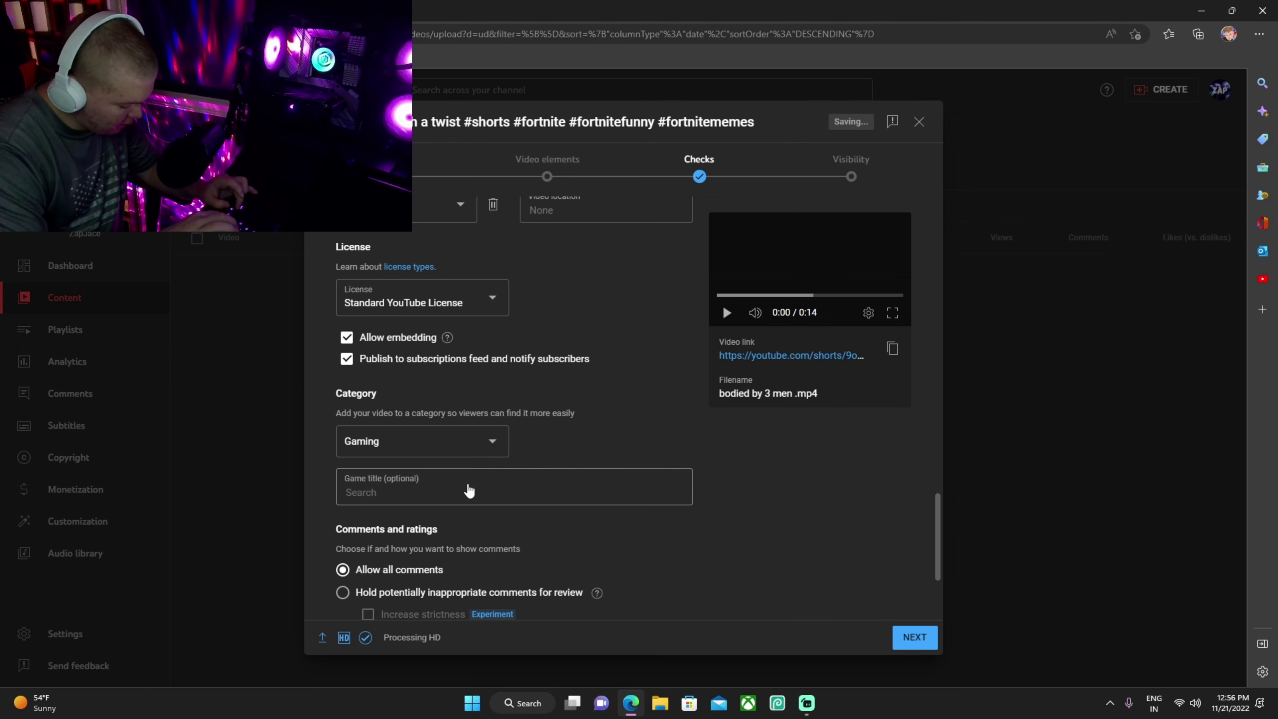
type("Fortnite")
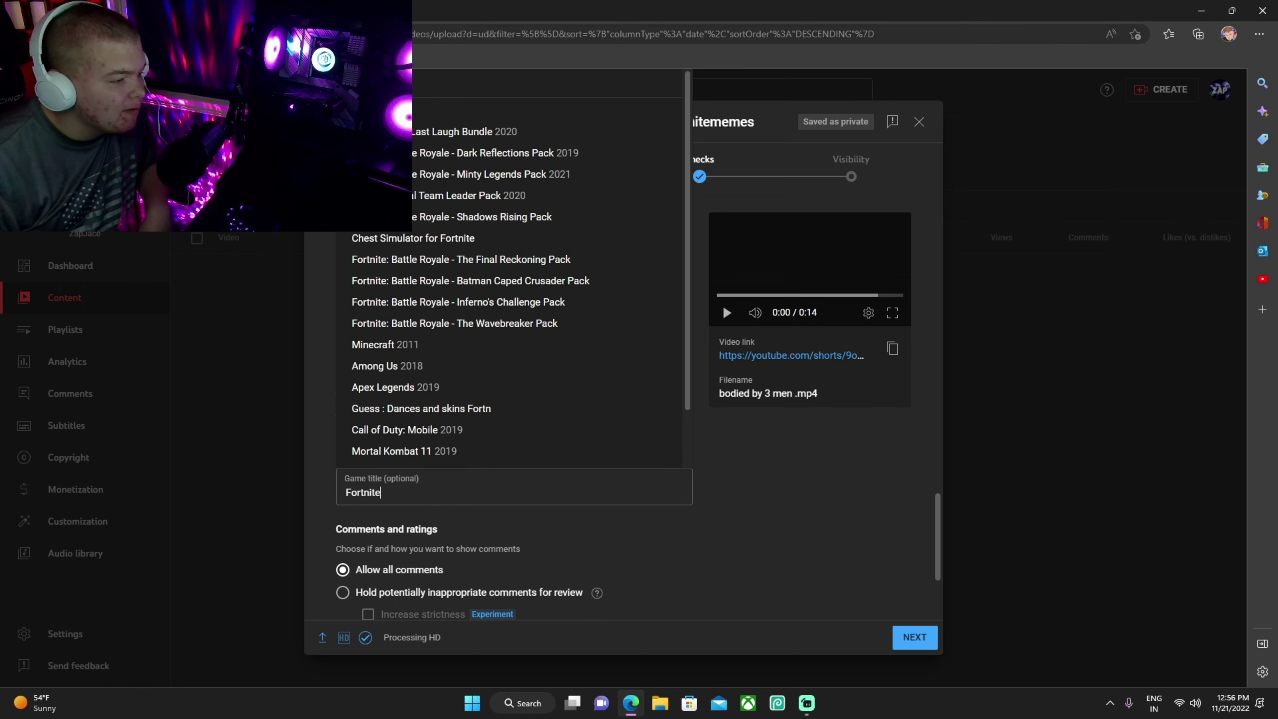
key("Escape")
Step: Scroll through the Details page to review the Short's settings, ending at the top
scroll(672, 604, "down", 3)
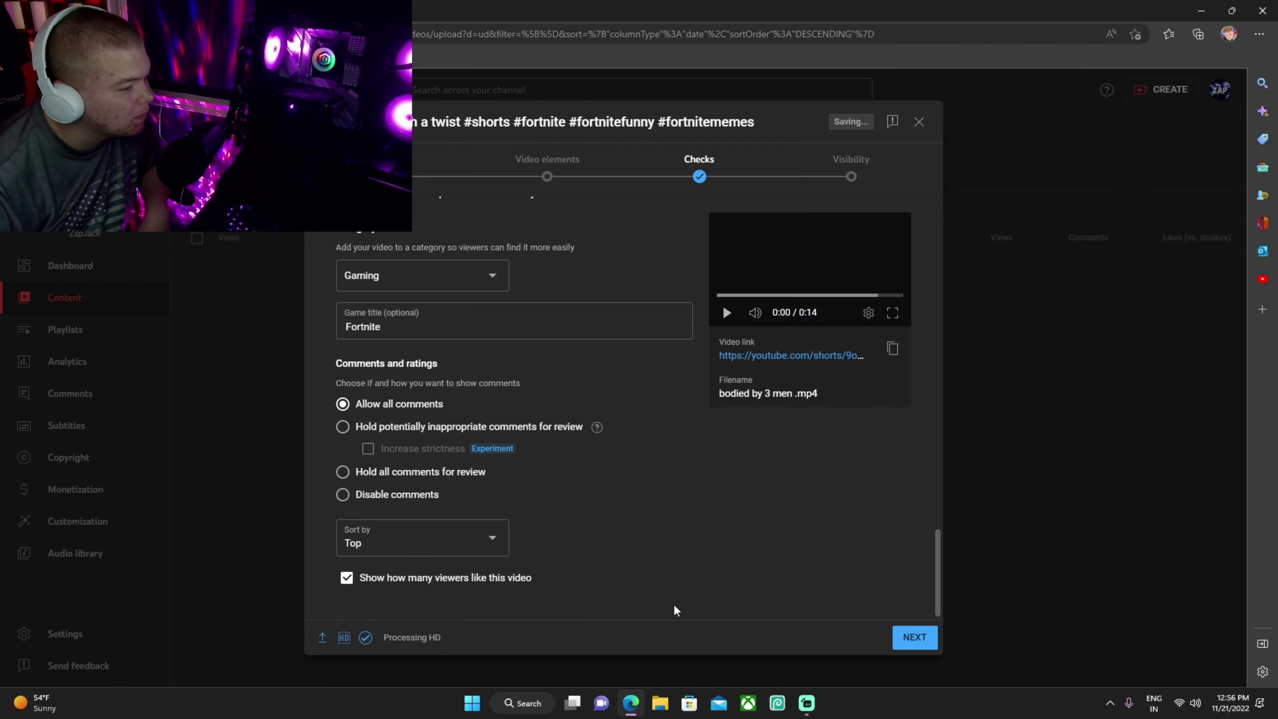
scroll(676, 580, "up", 5)
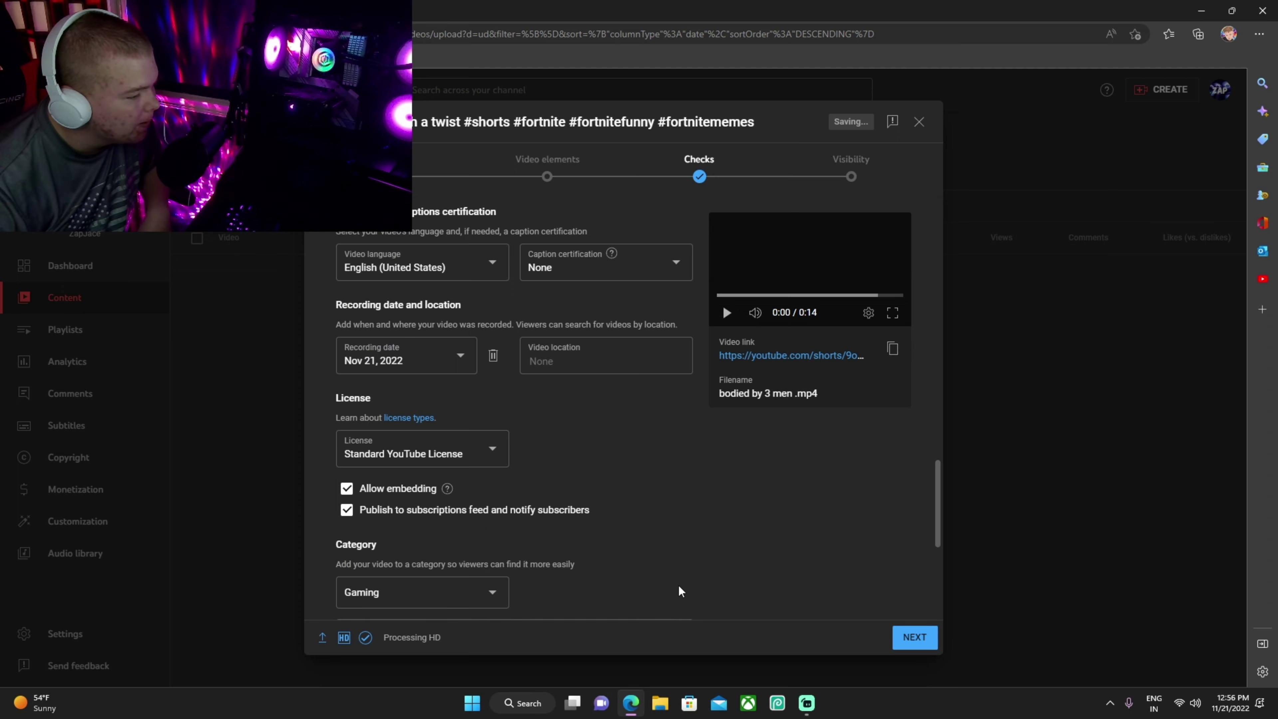
scroll(677, 585, "up", 2)
scroll(674, 584, "down", 2)
scroll(673, 585, "up", 2)
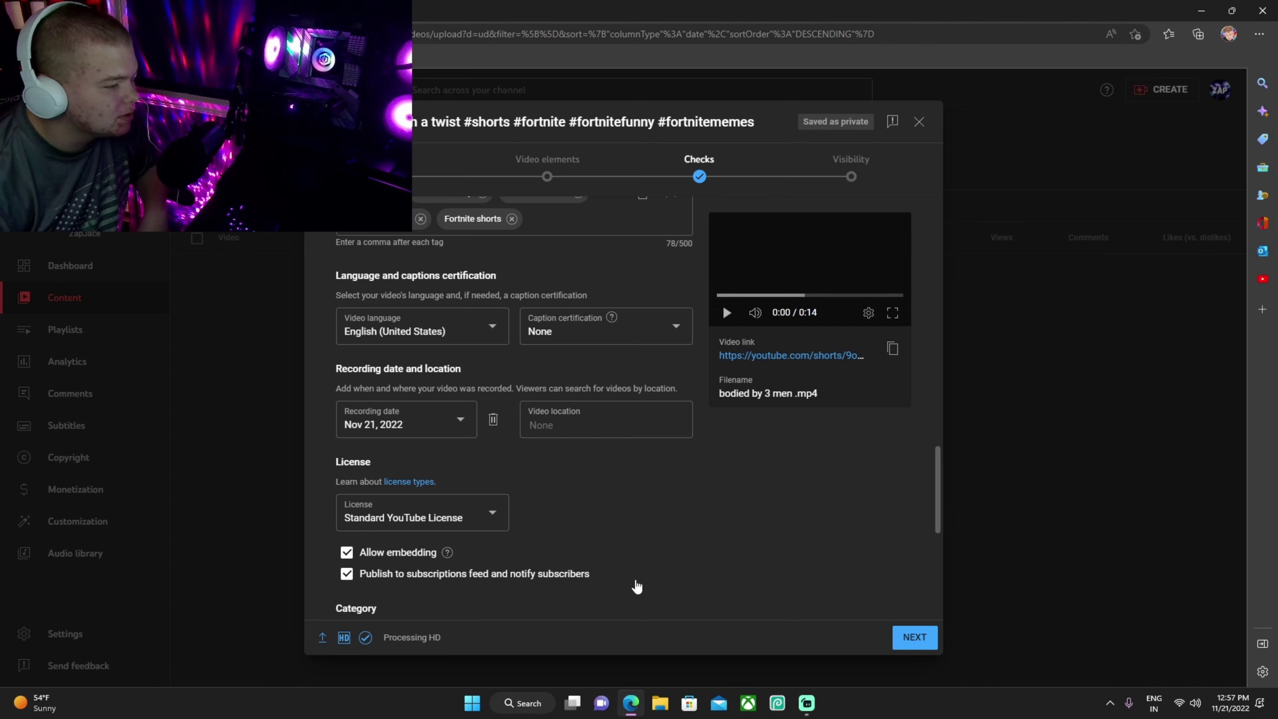
scroll(636, 584, "down", 5)
scroll(631, 559, "down", 3)
scroll(627, 554, "up", 8)
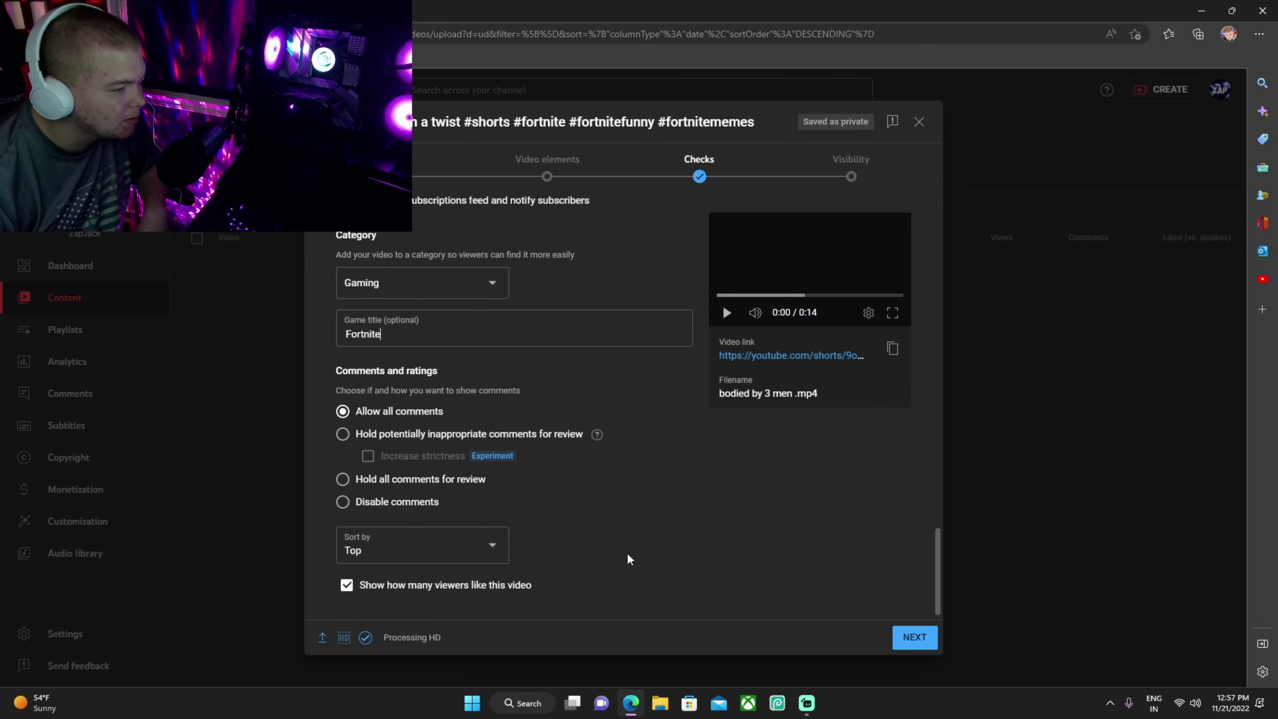
scroll(683, 579, "up", 12)
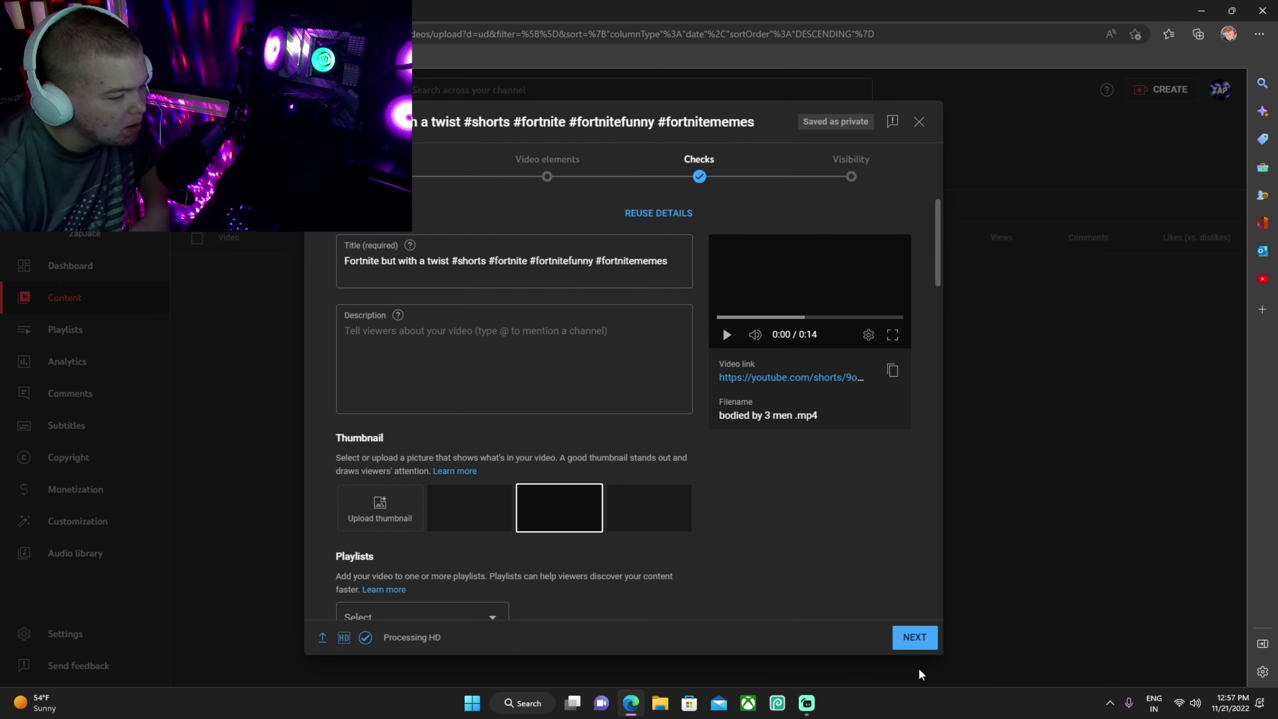
Step: Go to Video elements, try a video card for 'A day in my life', then discard it
left_click(915, 638)
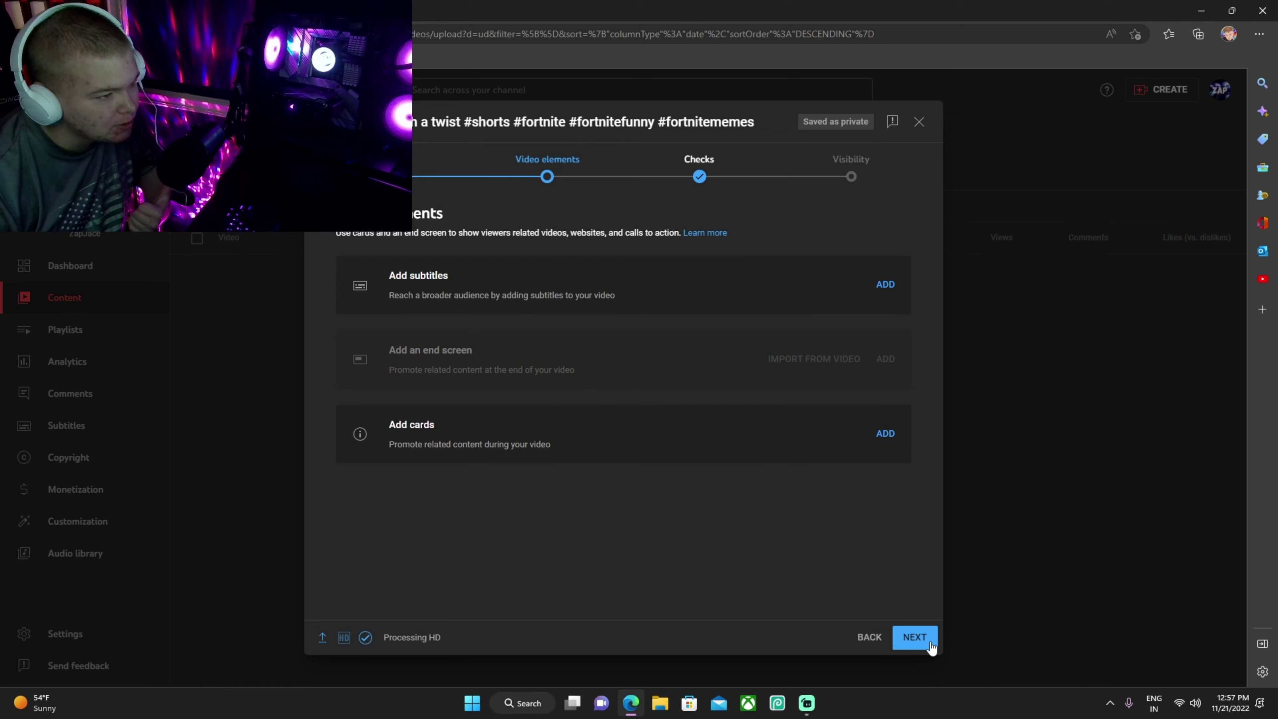
left_click(885, 433)
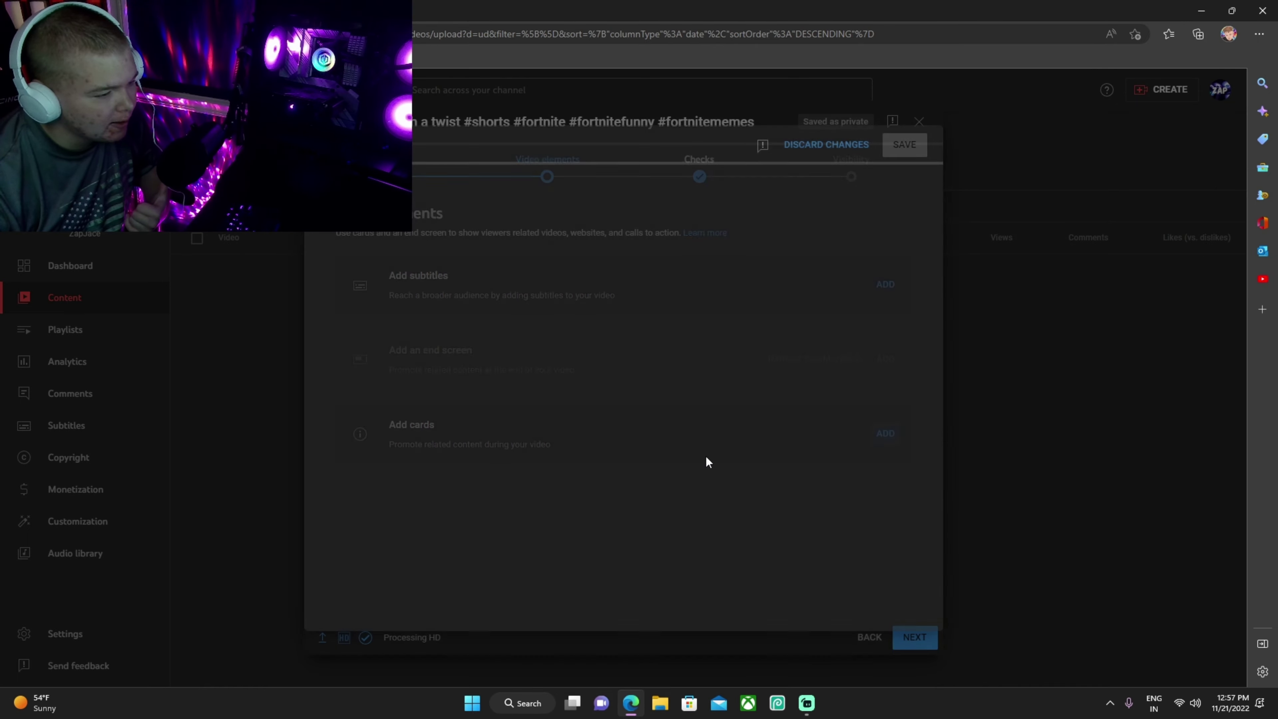
left_click(430, 207)
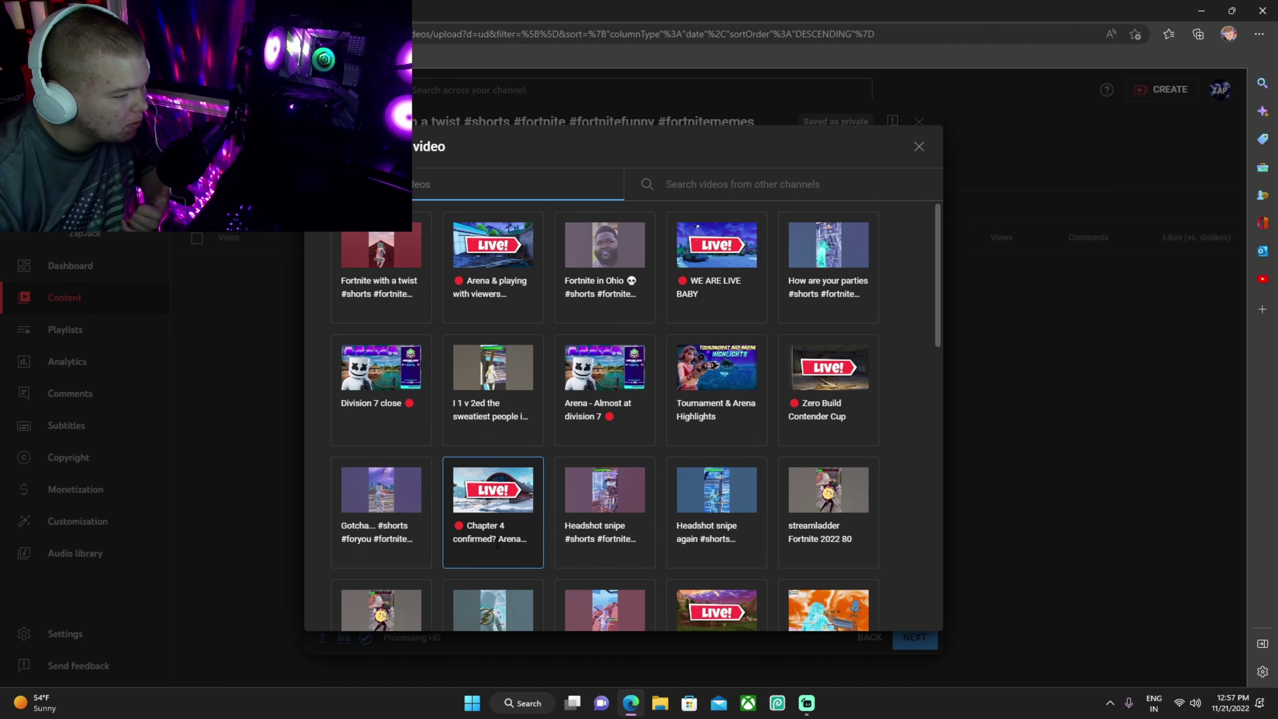
scroll(408, 561, "down", 5)
scroll(407, 561, "down", 8)
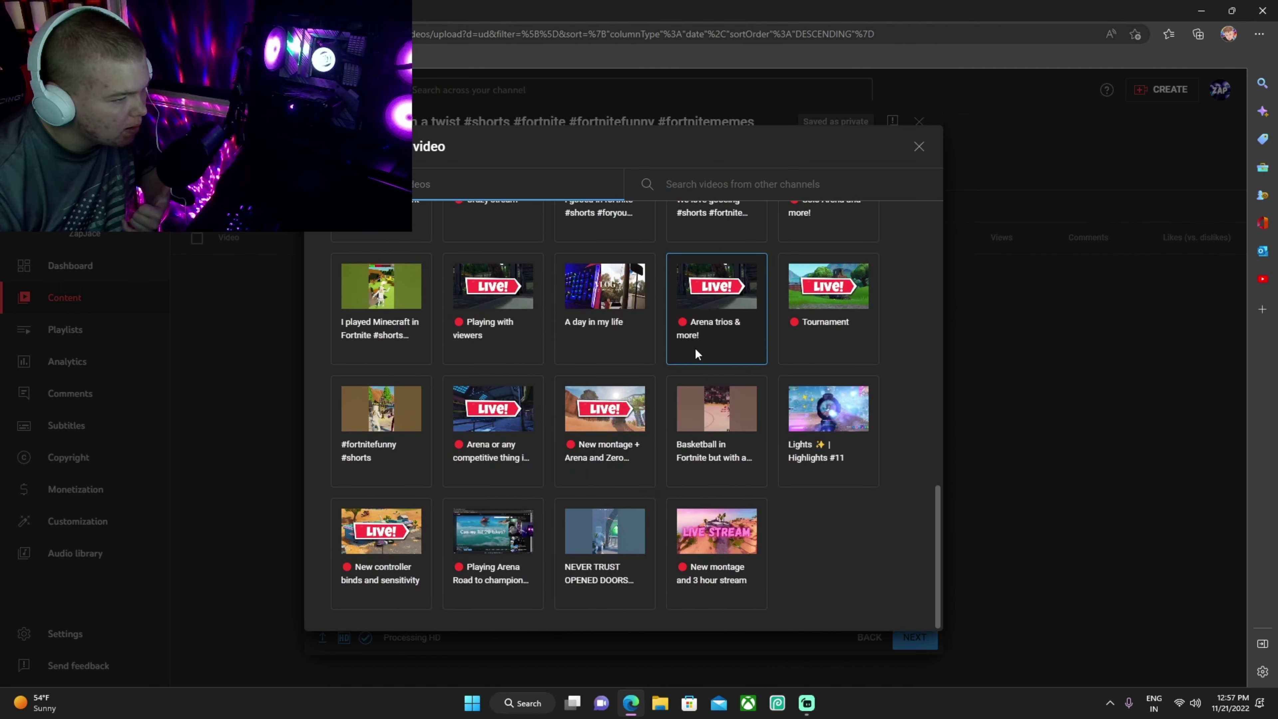
scroll(592, 436, "up", 2)
left_click(594, 425)
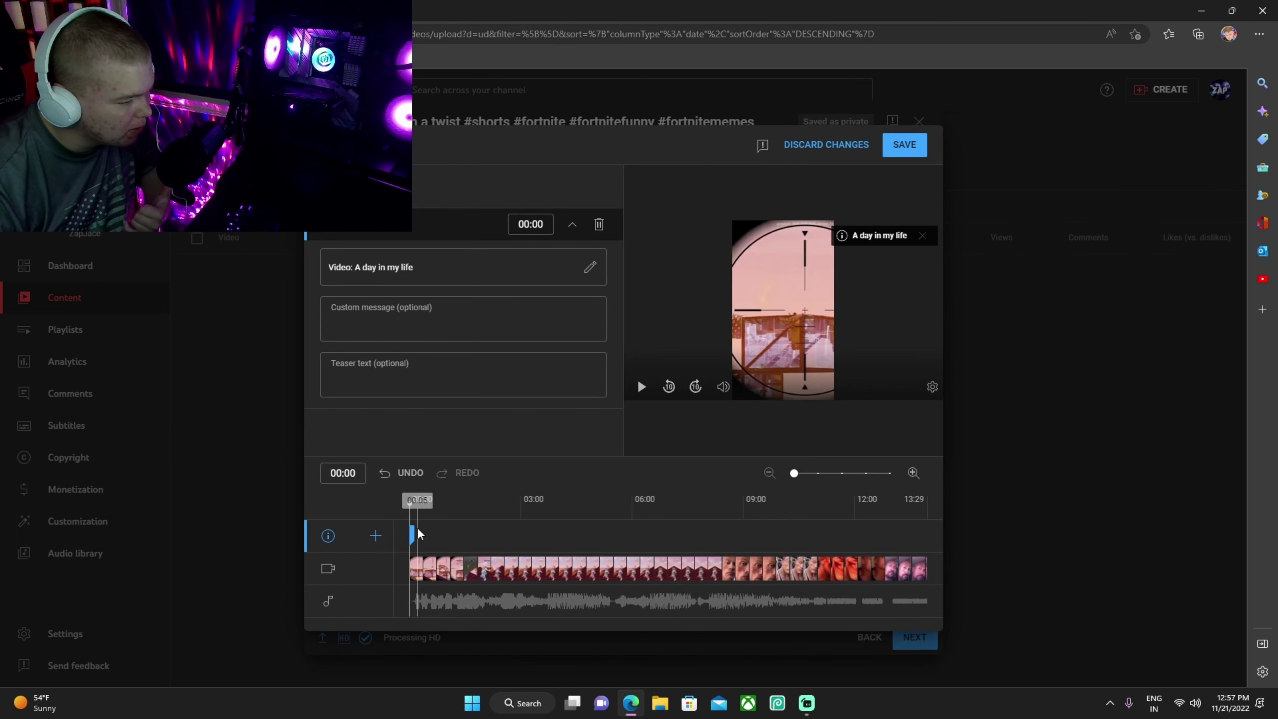
left_click_drag(416, 539, 677, 553)
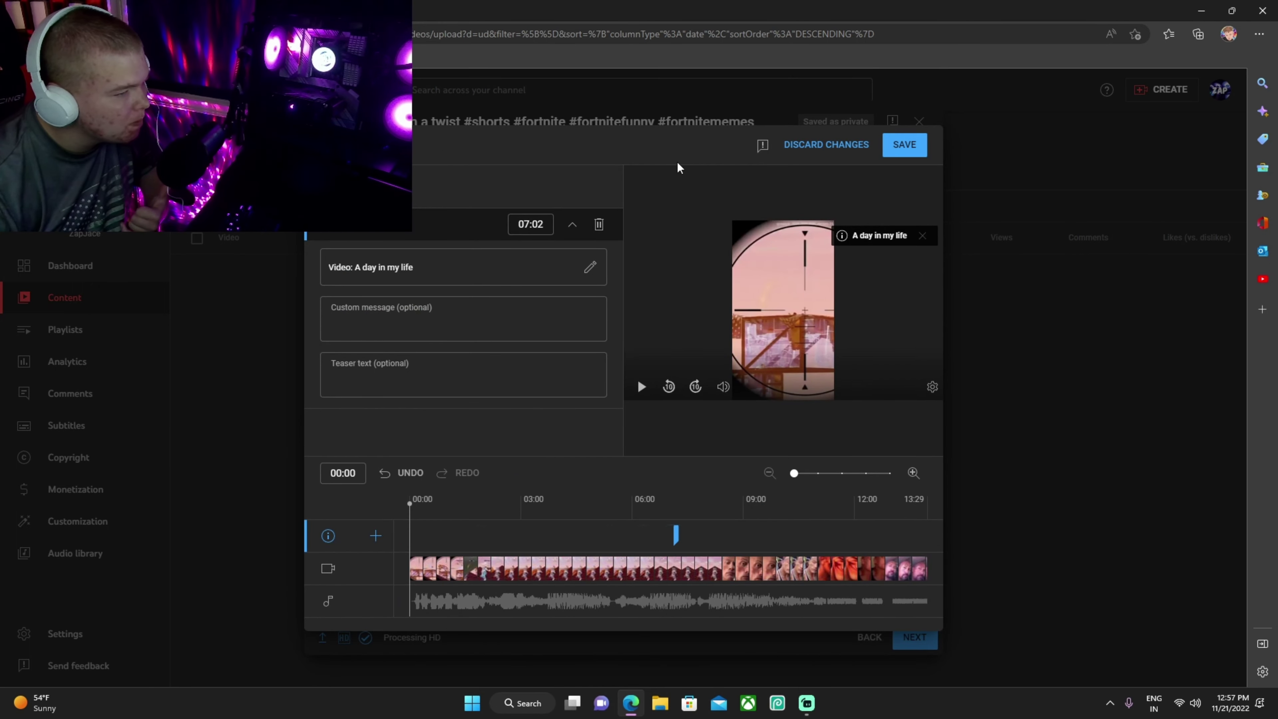
left_click(850, 151)
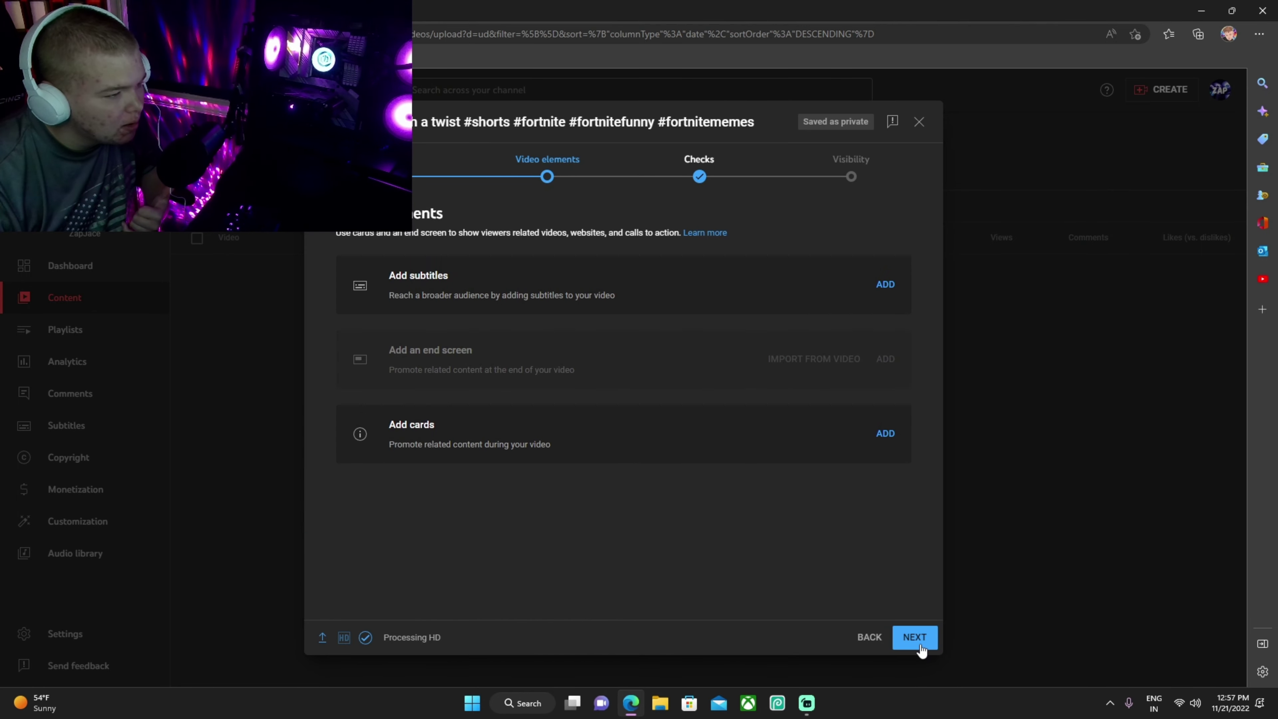
Step: Pass Video elements and Checks (no copyright issues) to reach the Visibility step
left_click(914, 638)
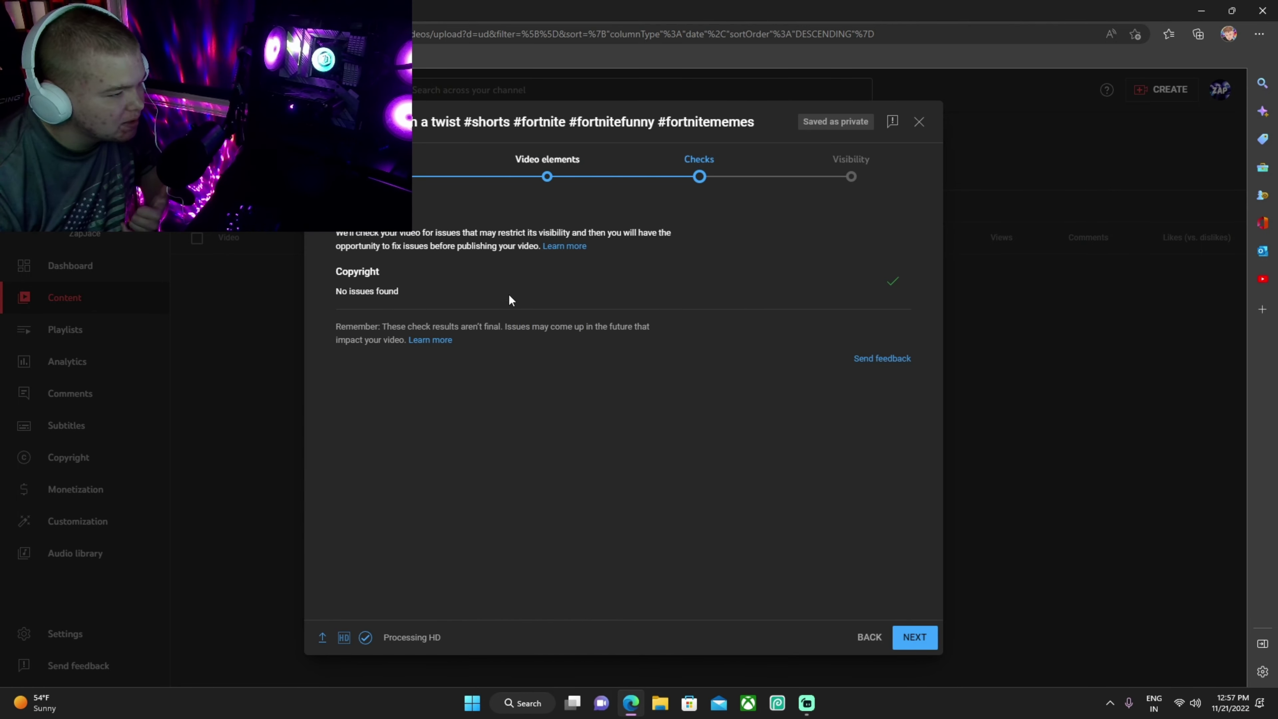
left_click(901, 641)
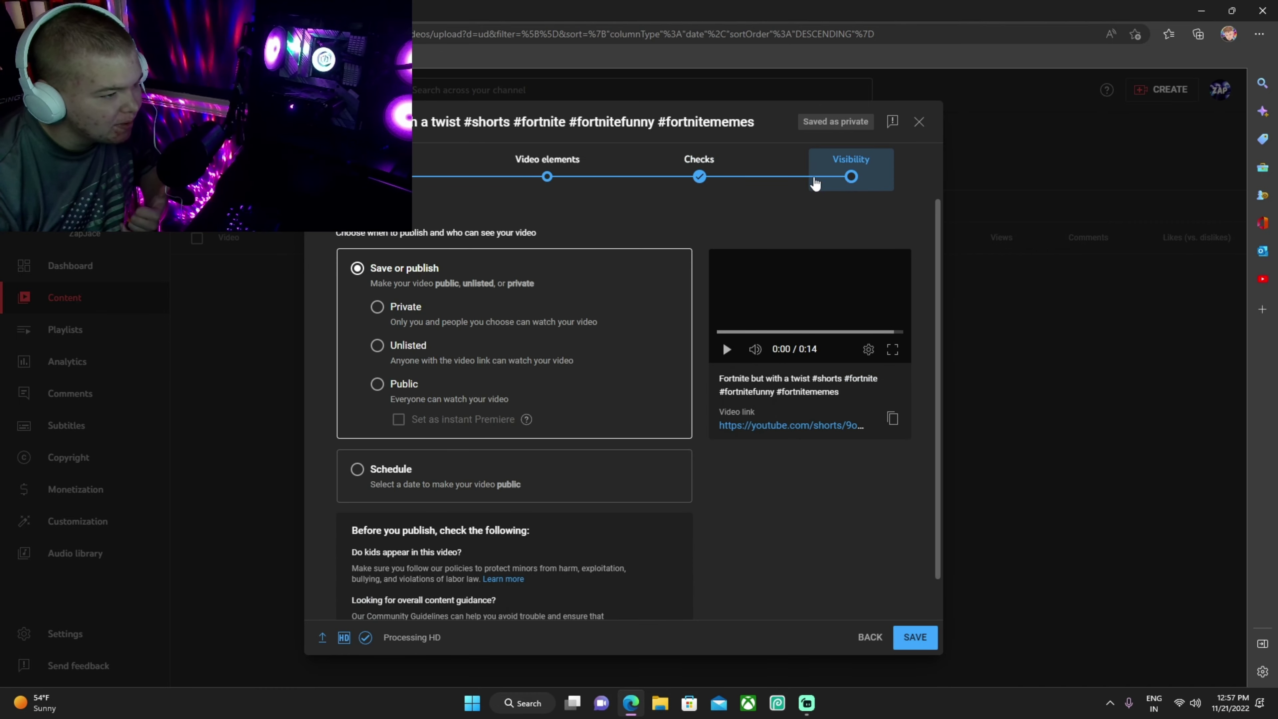
scroll(752, 536, "down", 1)
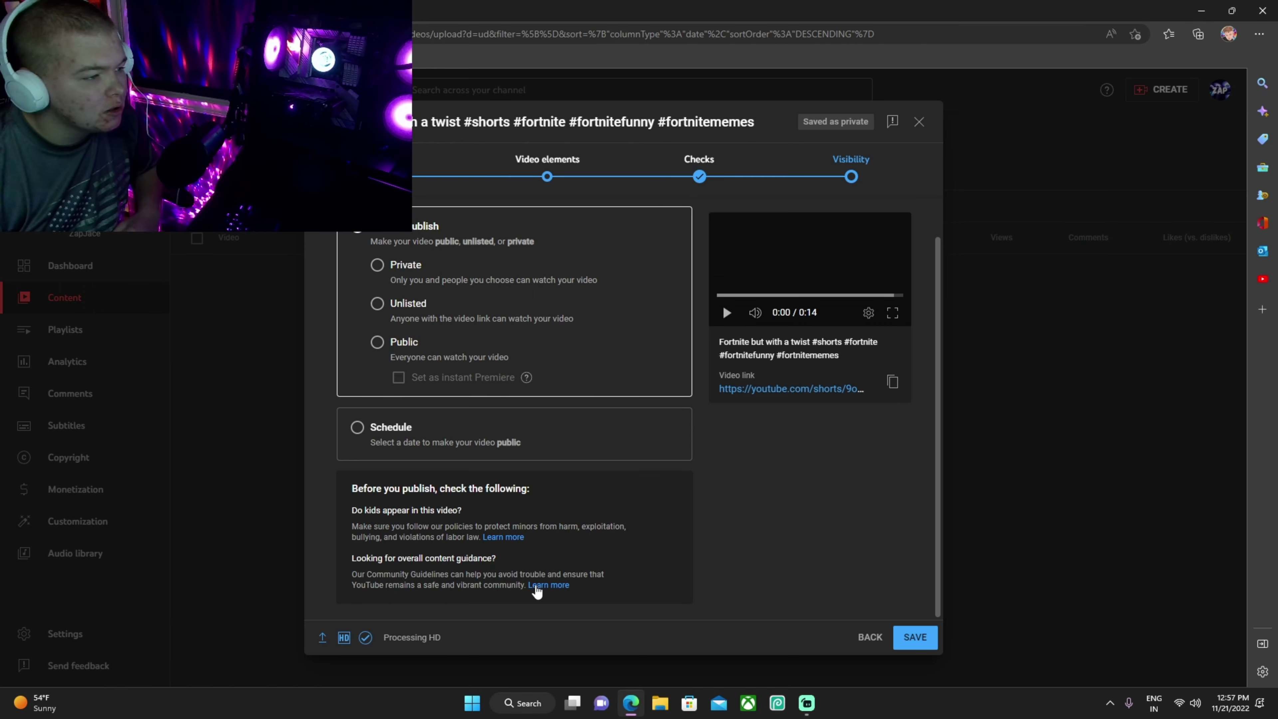
scroll(483, 528, "up", 1)
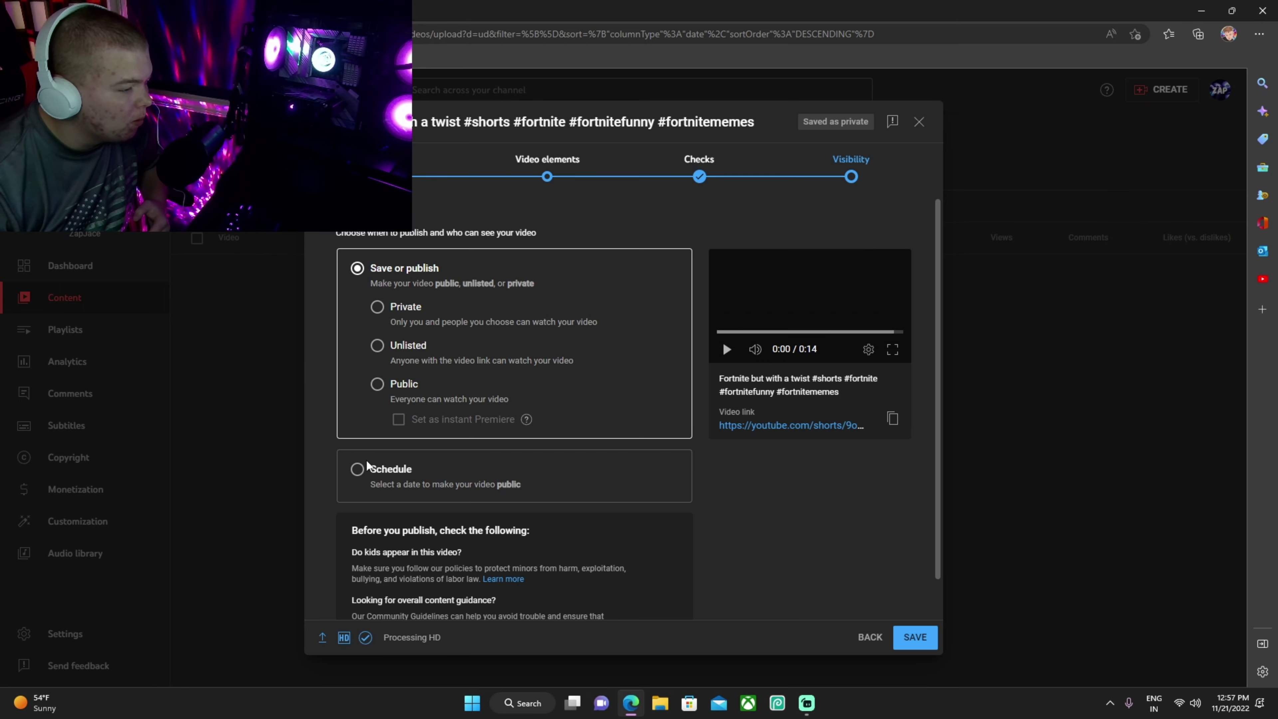
Step: Try scheduling the release for Nov 21, 2022, leaving the publish time unchanged
left_click(358, 469)
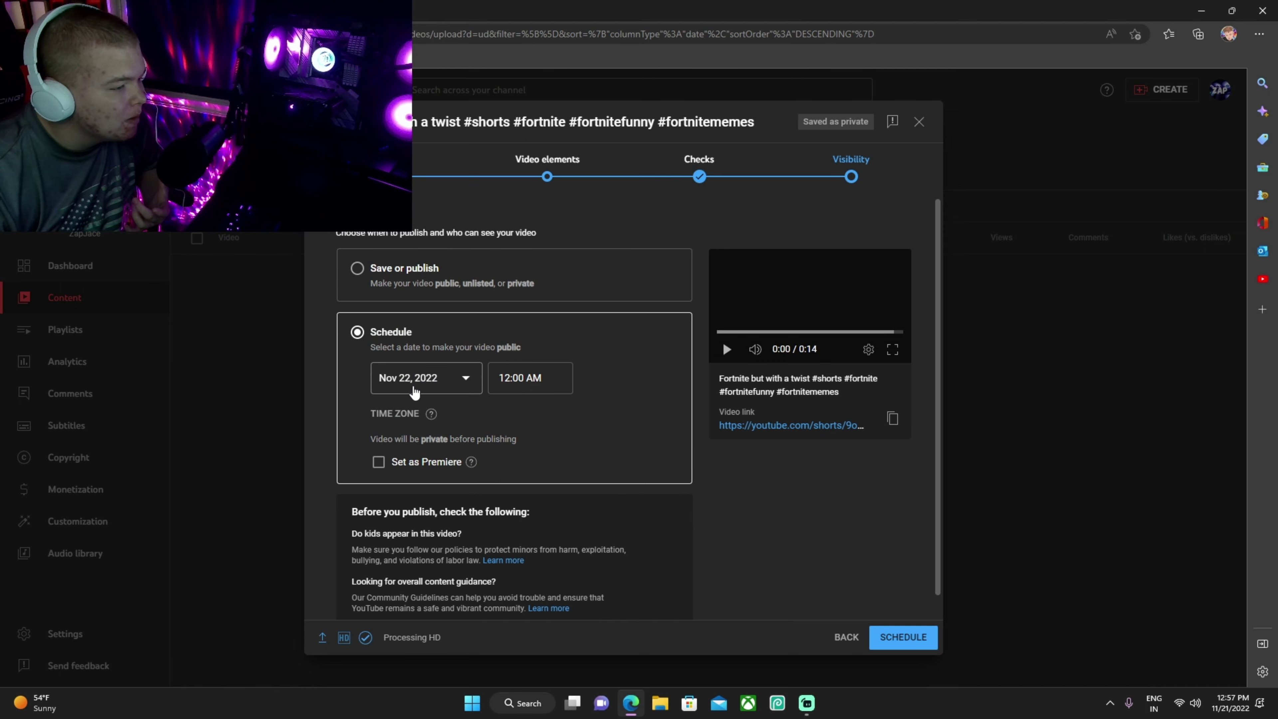
left_click(425, 378)
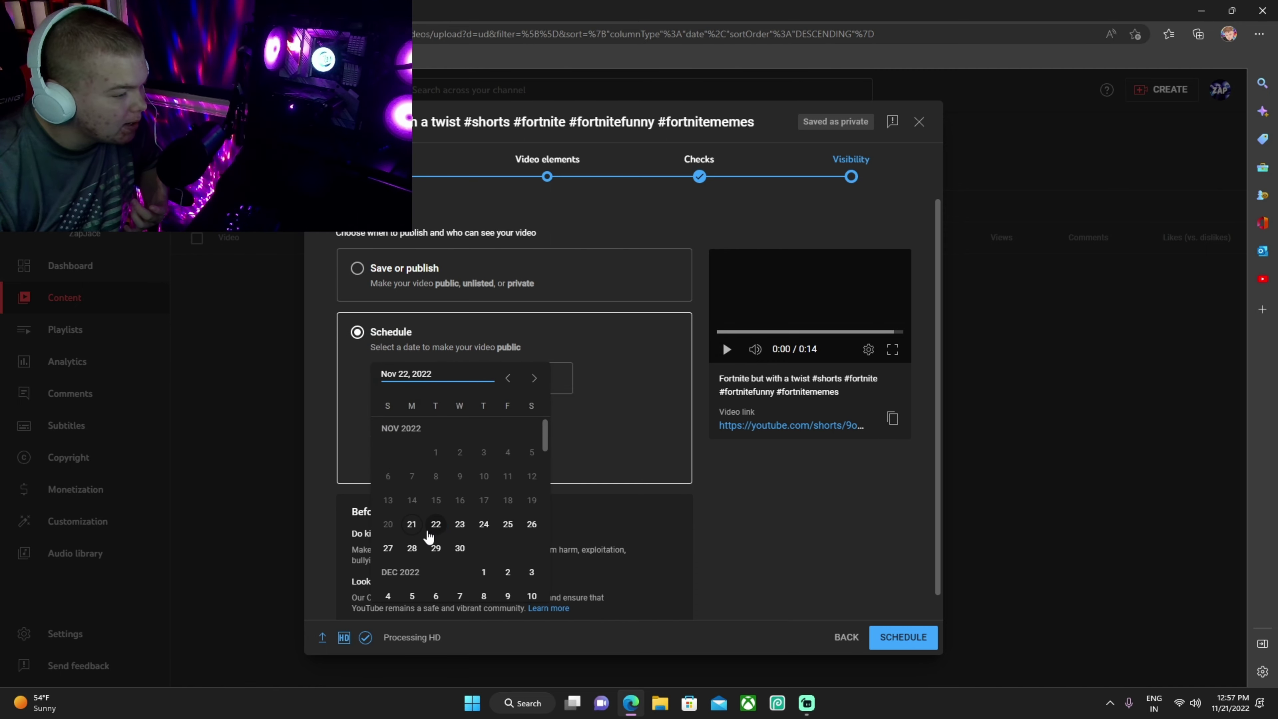
left_click(412, 525)
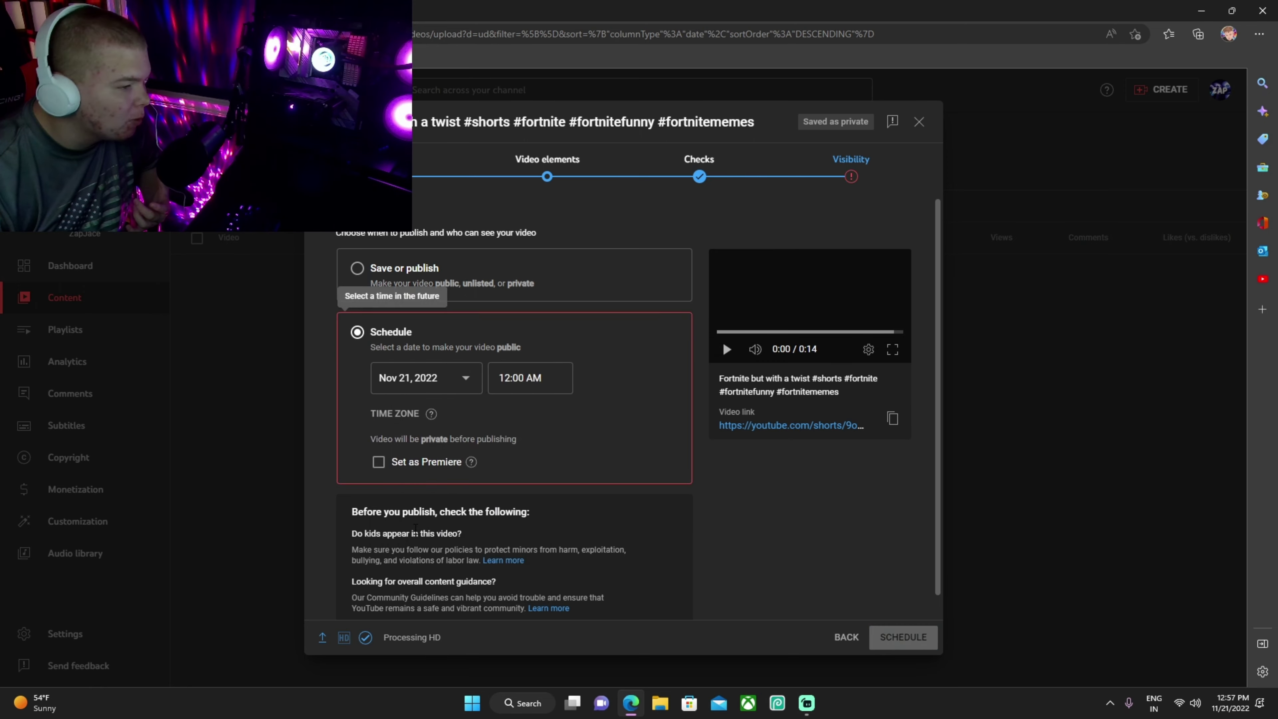
left_click(526, 378)
scroll(528, 475, "down", 15)
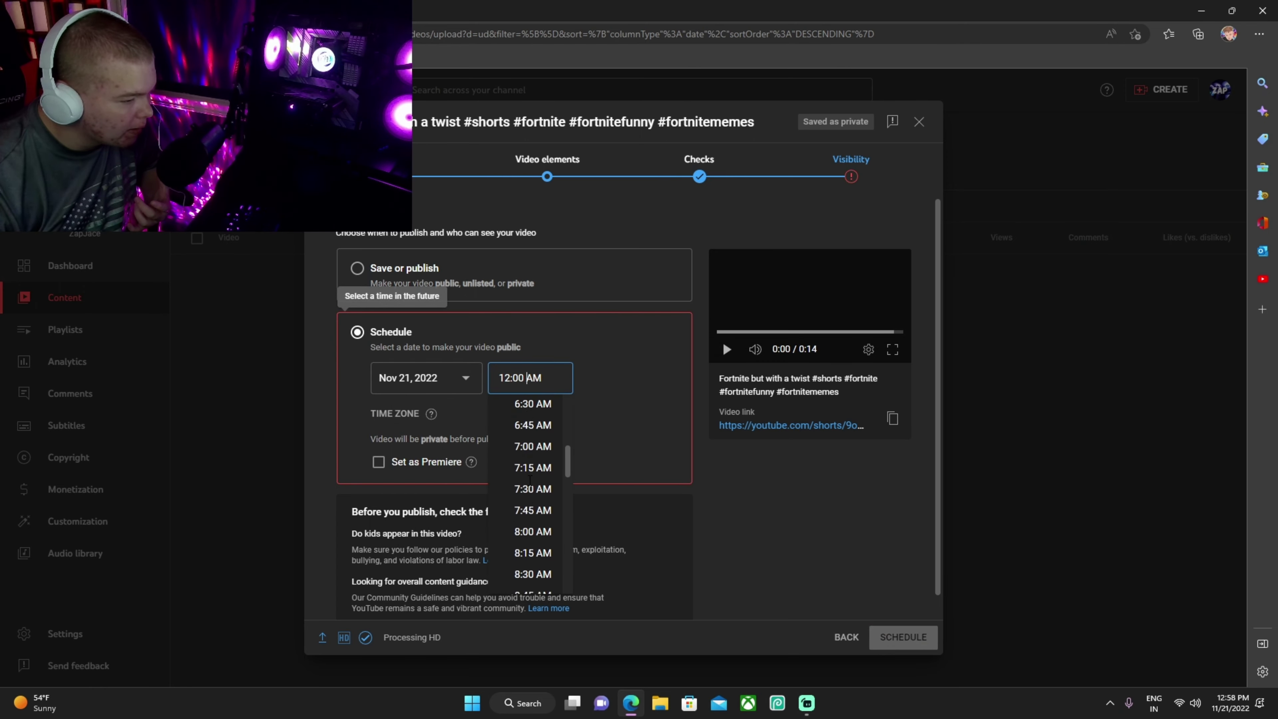
scroll(537, 503, "down", 5)
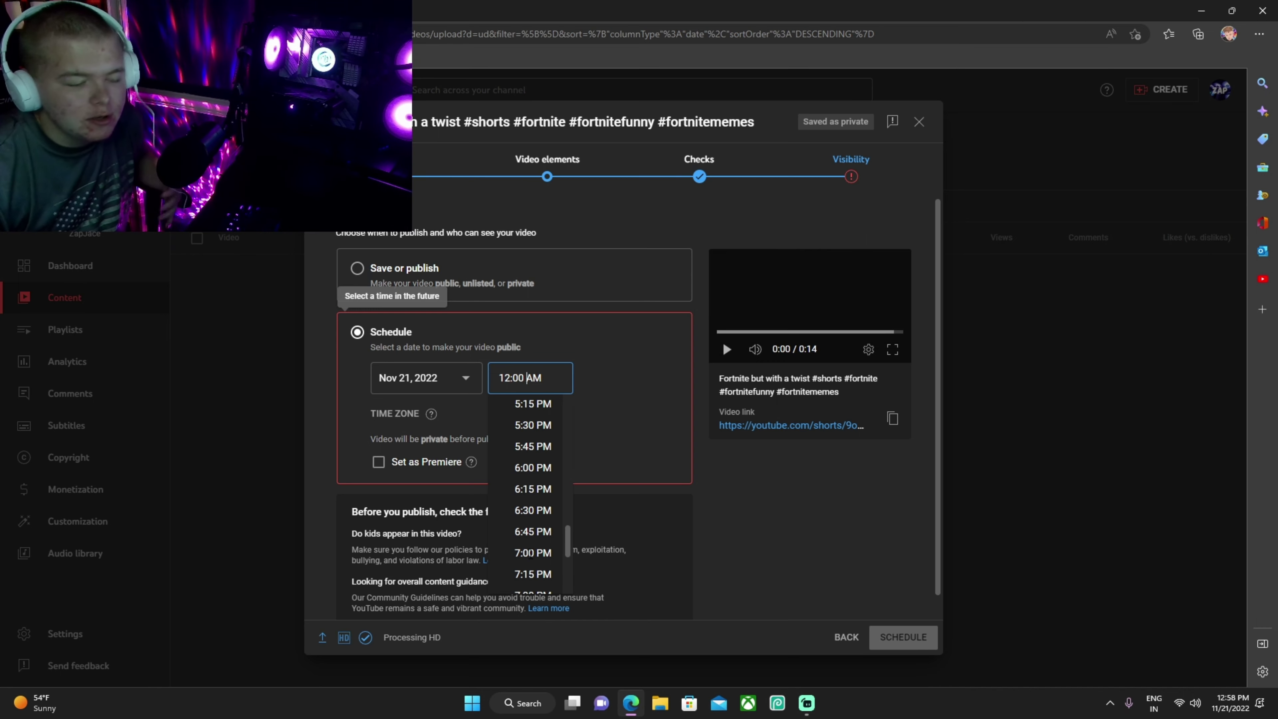
left_click(723, 555)
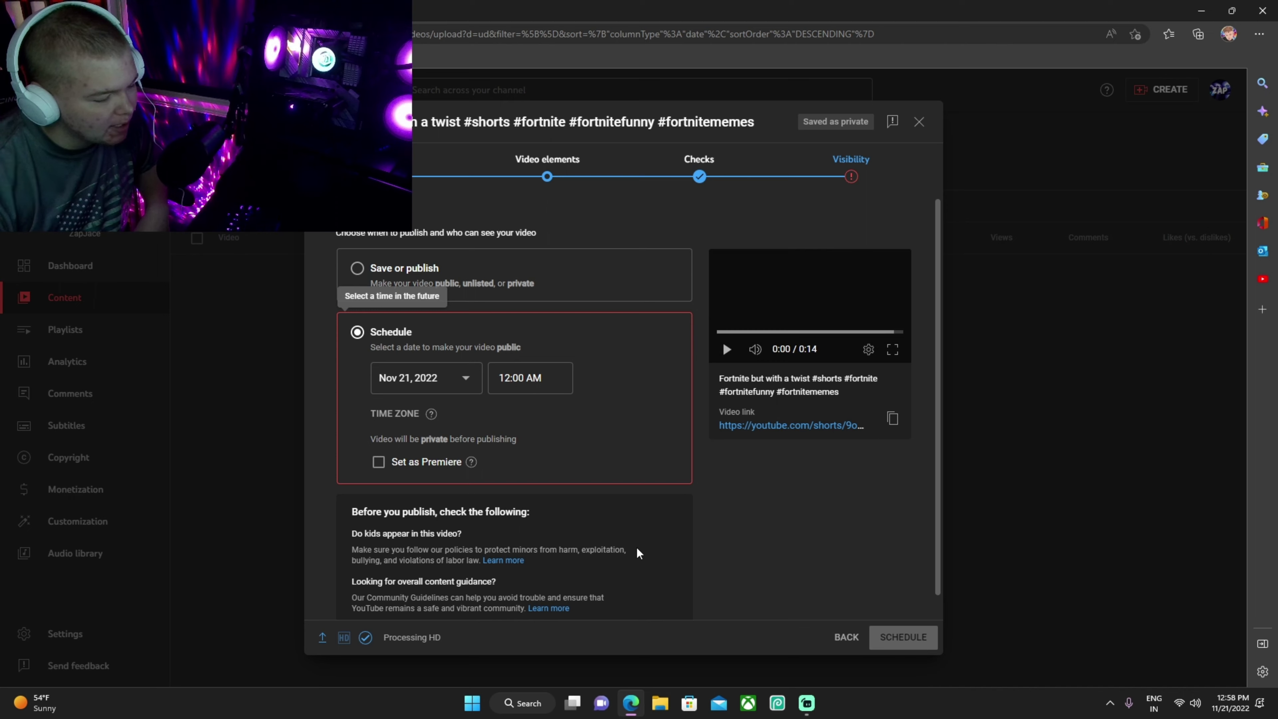
Step: Switch back to Save or publish as Public, then close so the Short stays a draft
left_click(358, 269)
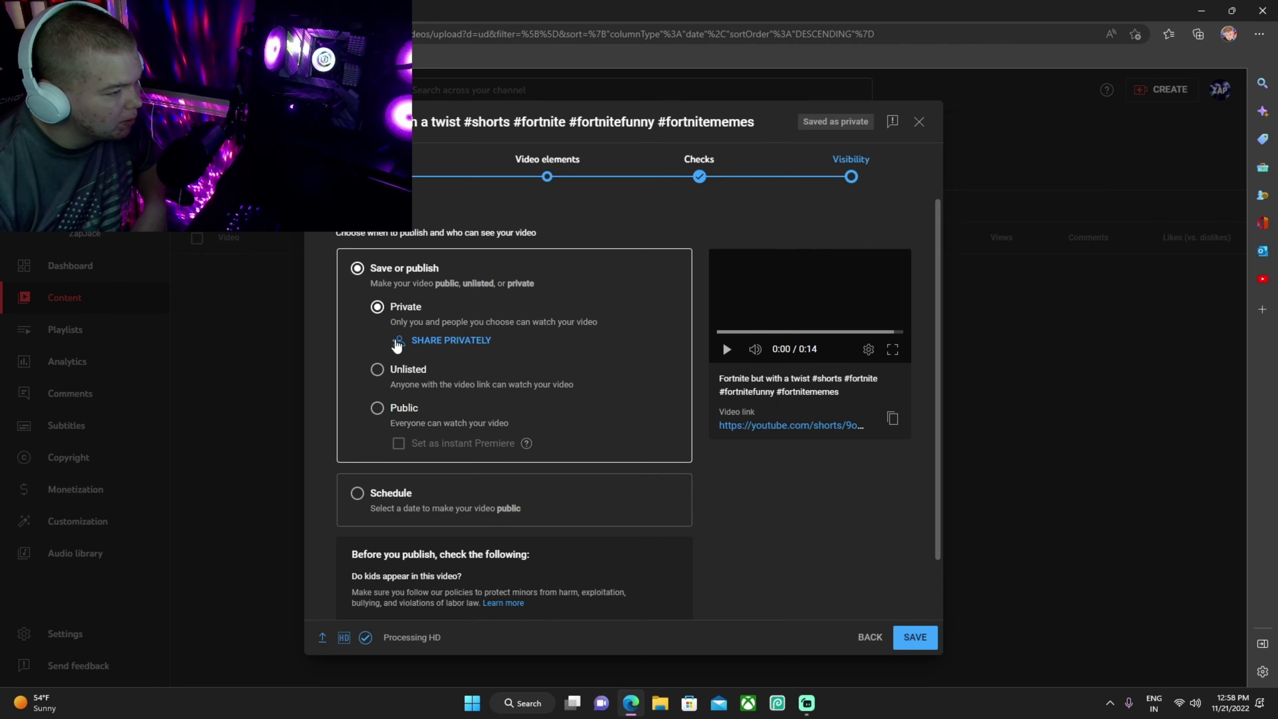
left_click(377, 408)
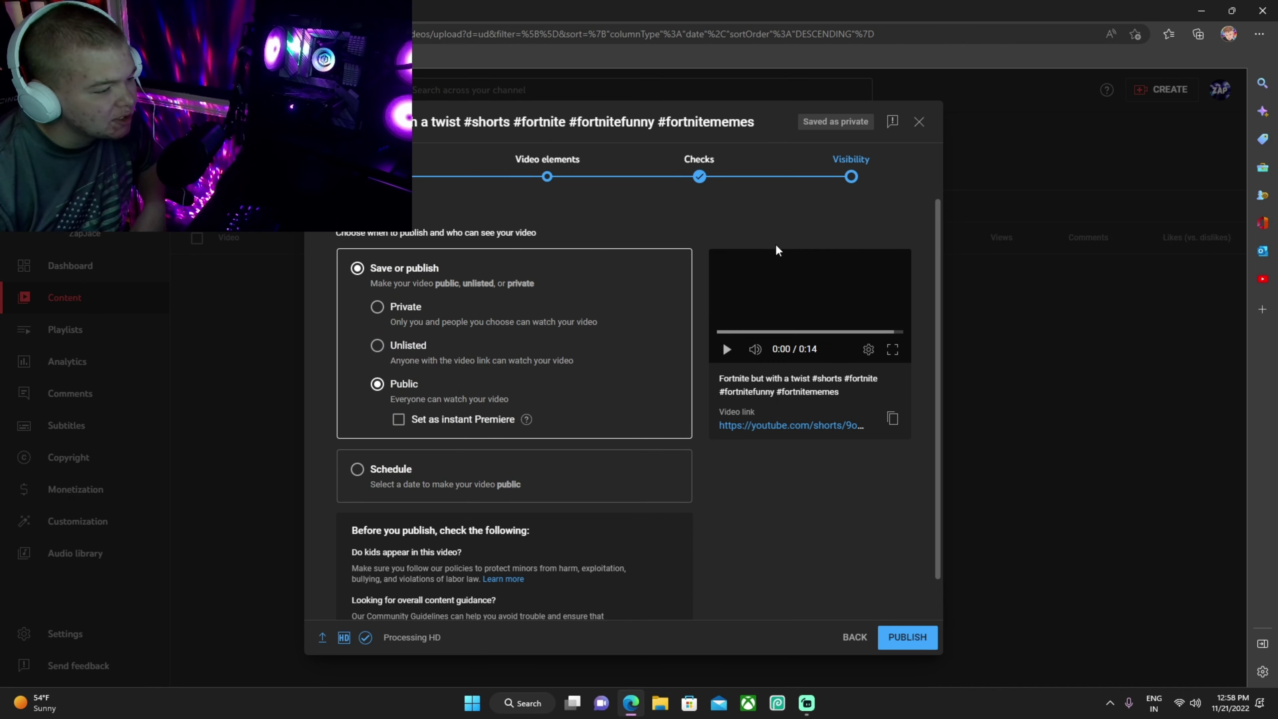
left_click(920, 122)
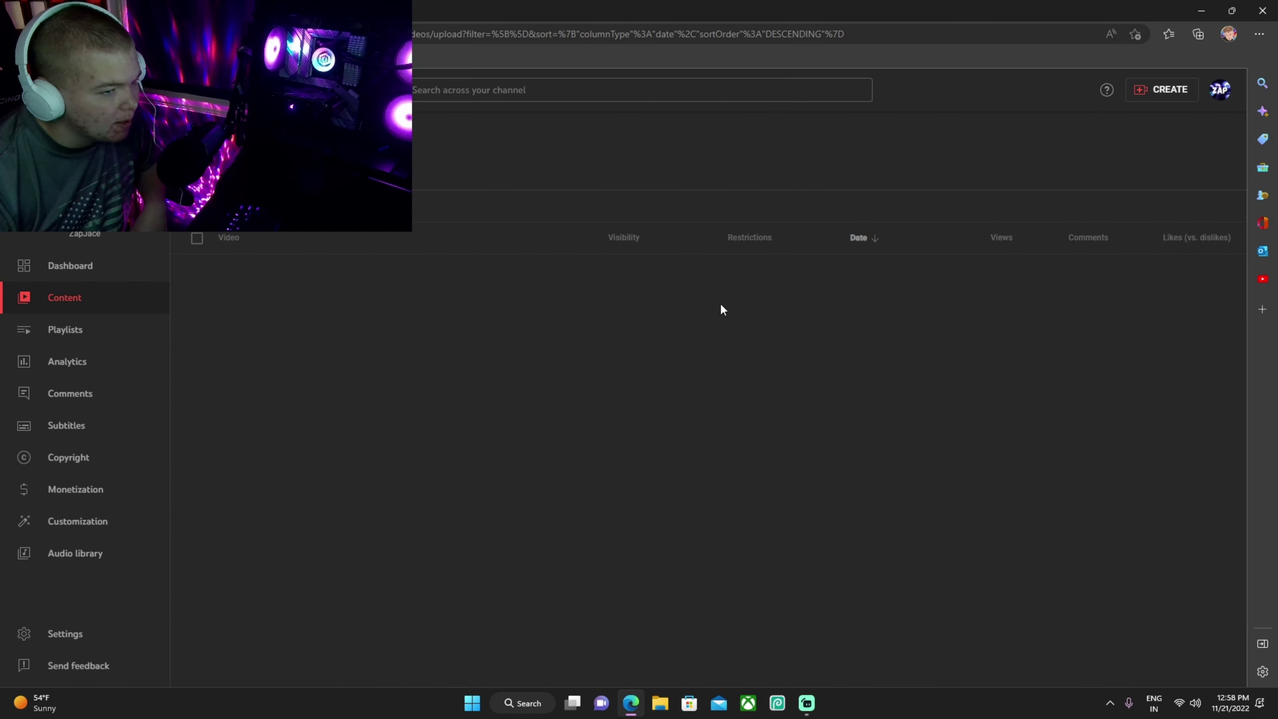
left_click(381, 293)
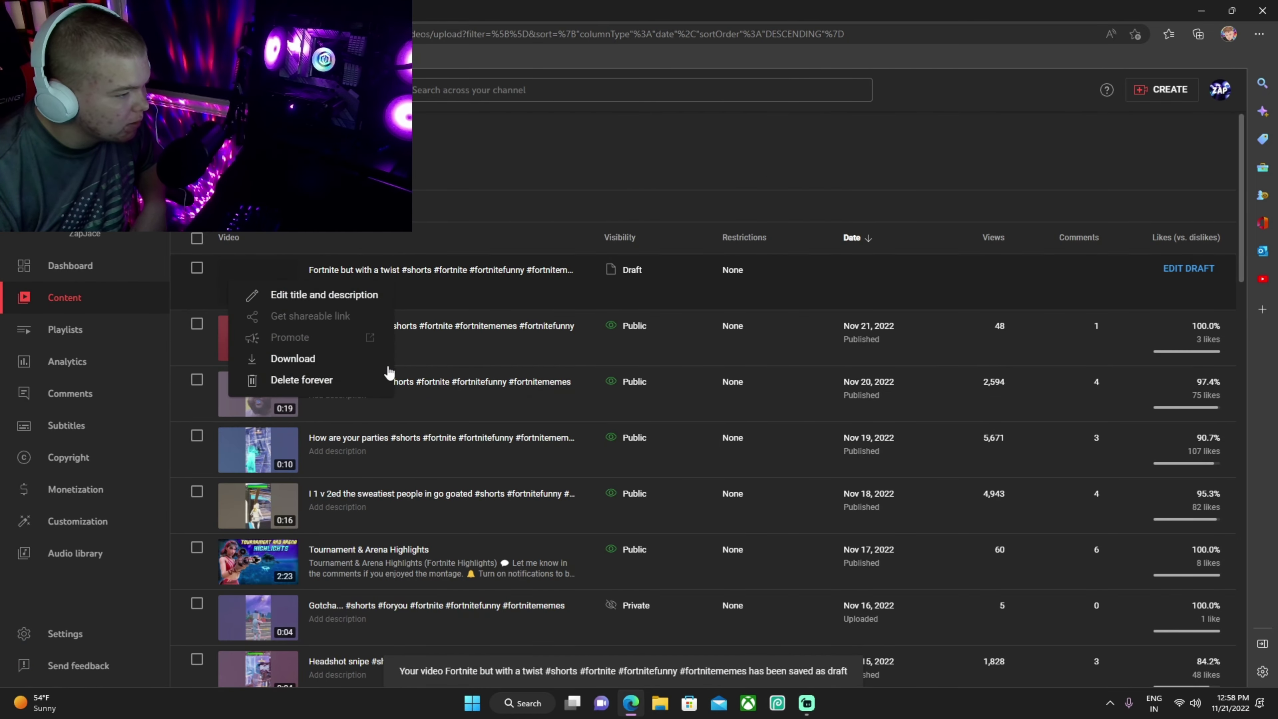